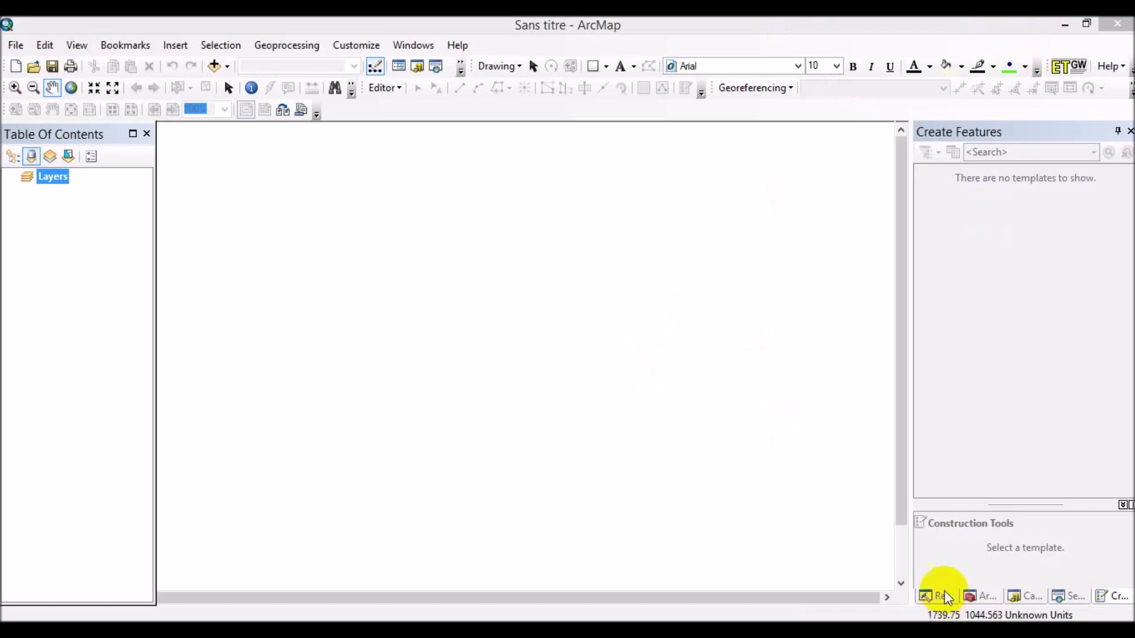
Minimize ArcMap, launch 3DEM from the desktop and choose SRTM Data as the DEM file type.
{"action": "left_click", "coordinate": [1065, 25]}
{"action": "double_click", "coordinate": [825, 157]}
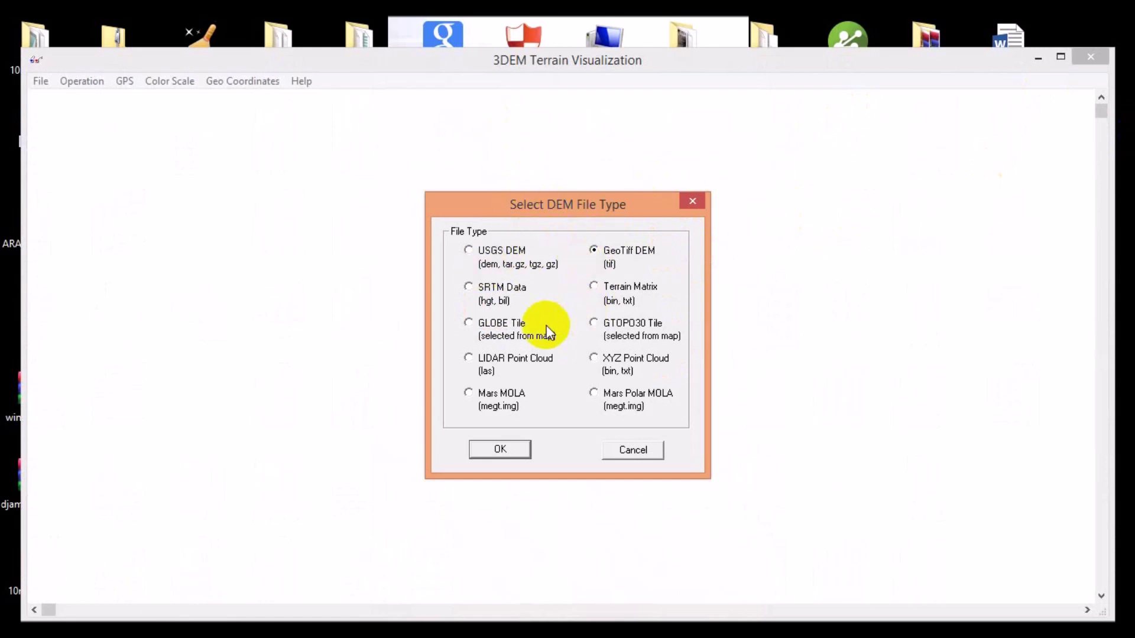
{"action": "left_click", "coordinate": [469, 289]}
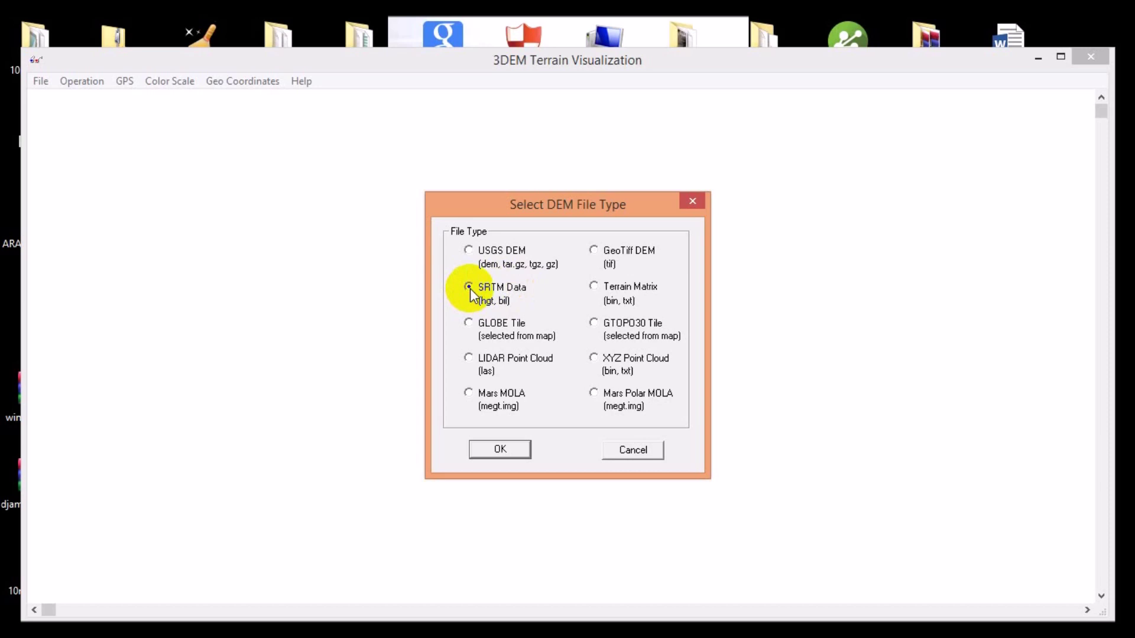
{"action": "left_click", "coordinate": [503, 450]}
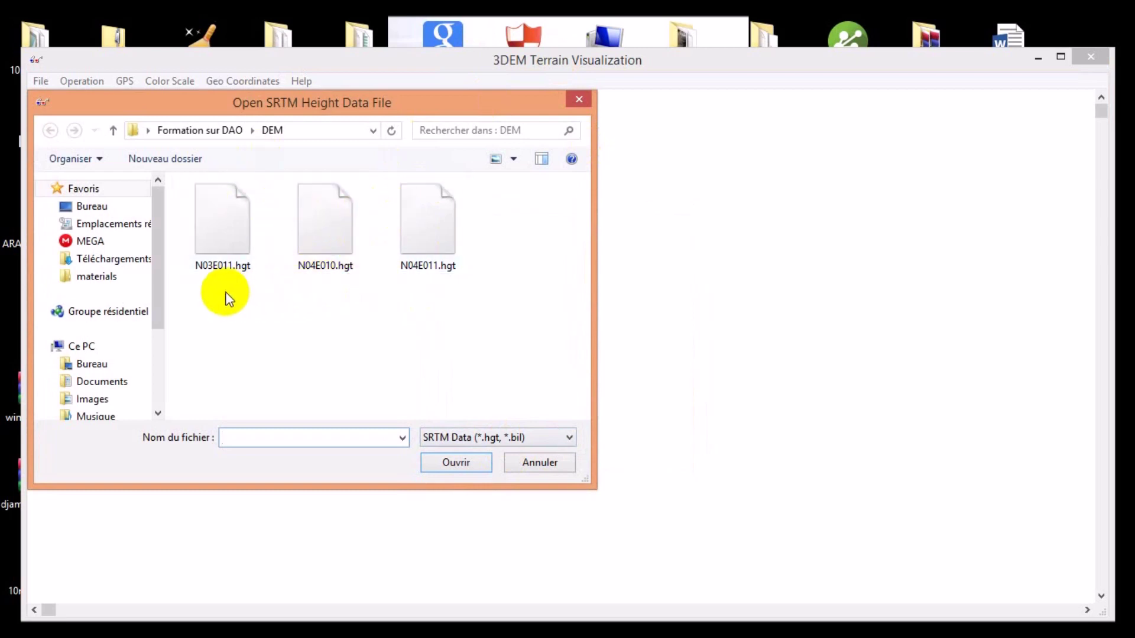
Load the N12W007.hgt height file from the DEM folder inside MALI-SHP on the desktop.
{"action": "left_click_drag", "start_coordinate": [158, 314], "coordinate": [157, 324]}
{"action": "left_click", "coordinate": [94, 343]}
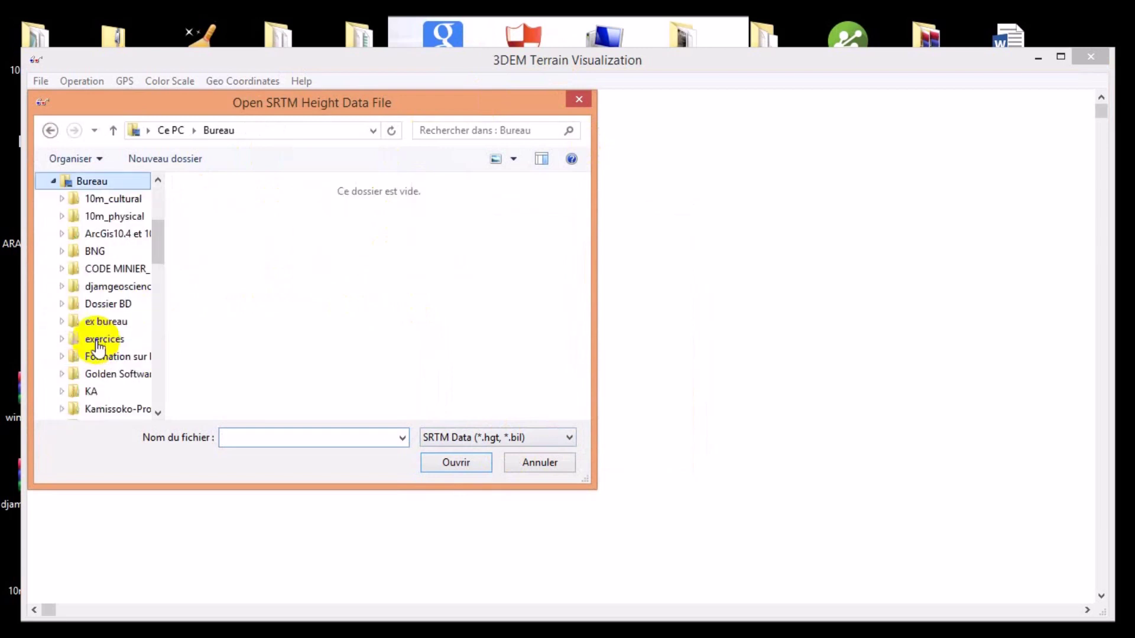
{"action": "left_click_drag", "start_coordinate": [583, 216], "coordinate": [590, 296]}
{"action": "left_click", "coordinate": [416, 247]}
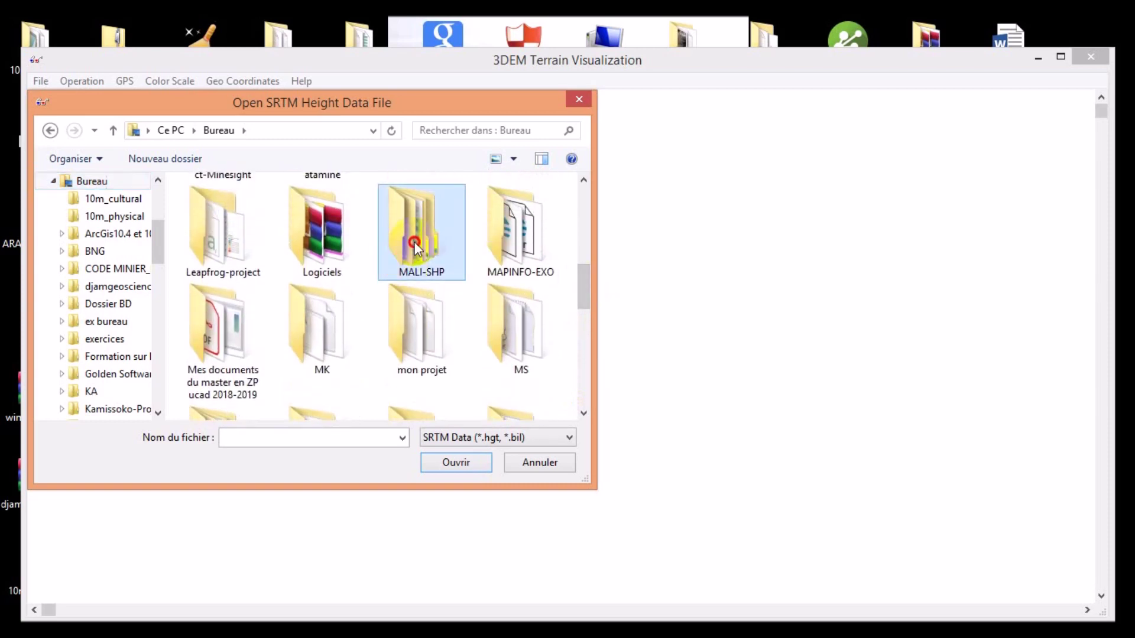
{"action": "double_click", "coordinate": [416, 247]}
{"action": "double_click", "coordinate": [215, 227]}
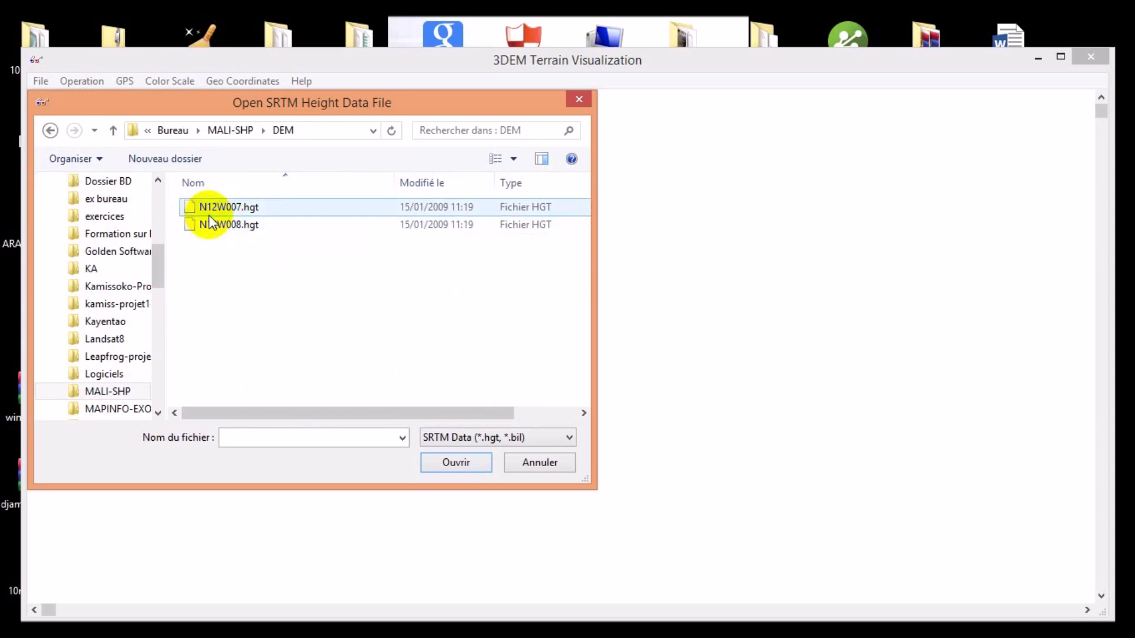
{"action": "left_click", "coordinate": [238, 208]}
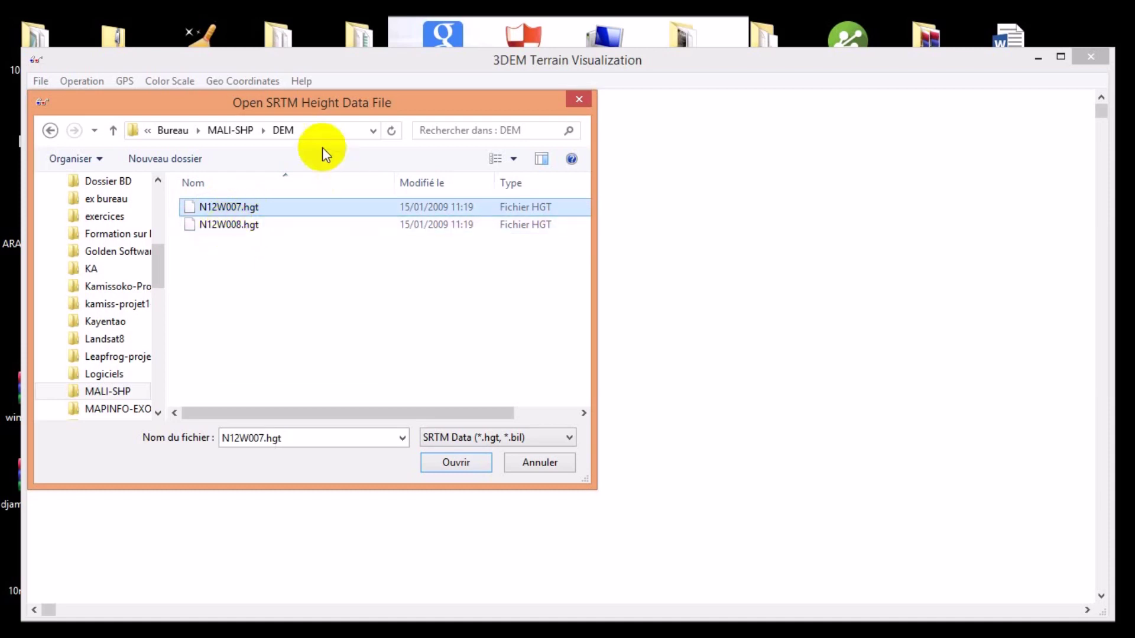
{"action": "left_click", "coordinate": [461, 465]}
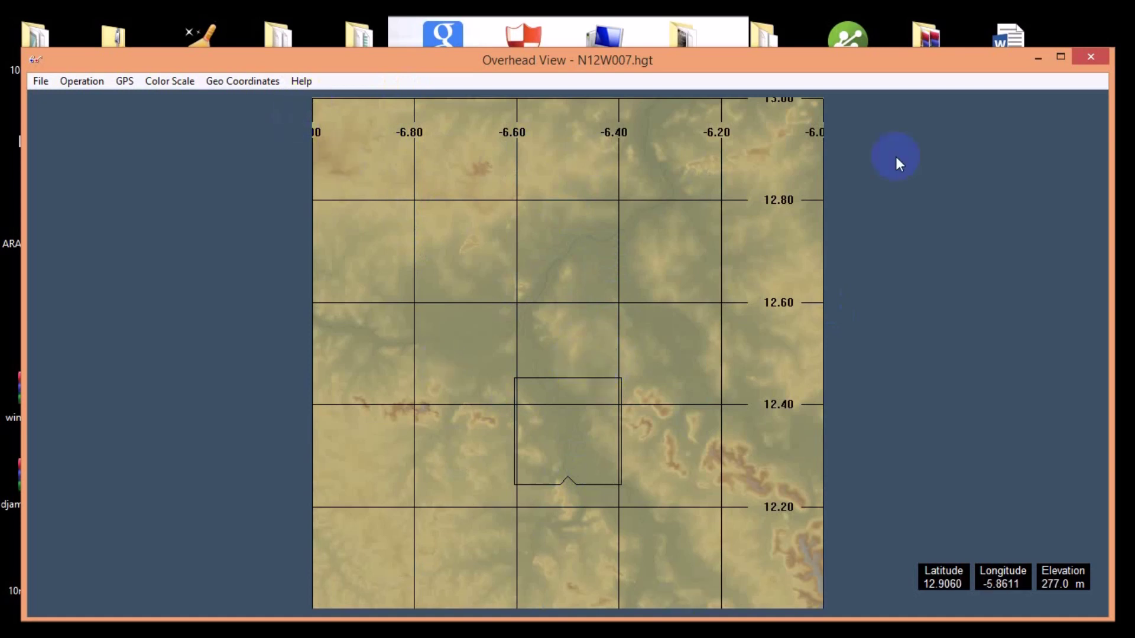
{"action": "left_click", "coordinate": [85, 86]}
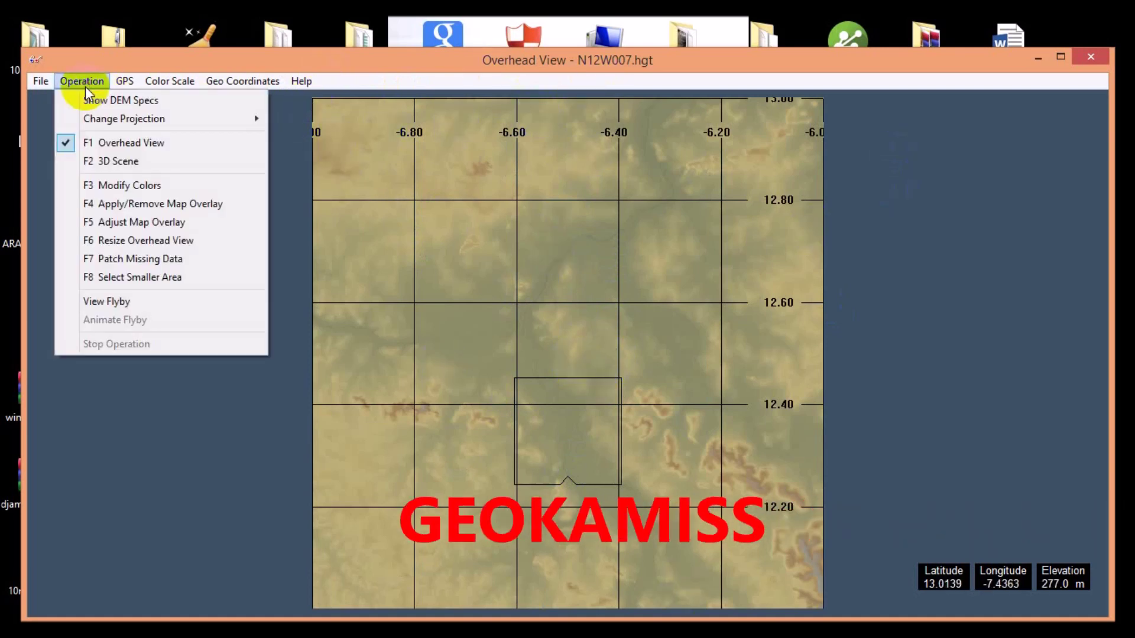
{"action": "left_click", "coordinate": [105, 283]}
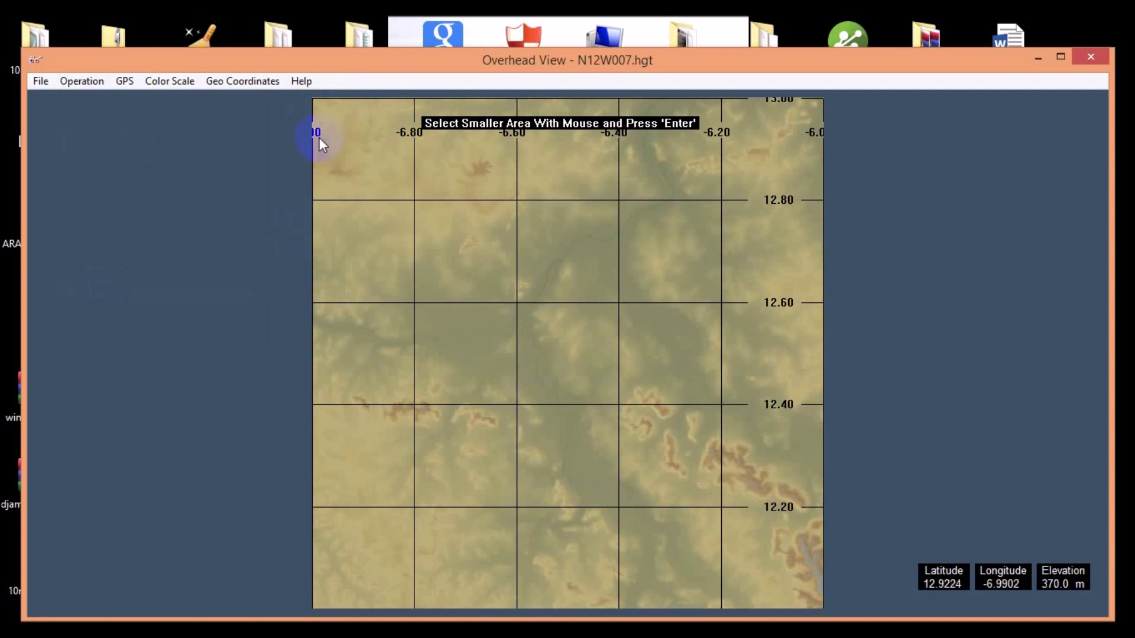
{"action": "left_click_drag", "start_coordinate": [314, 100], "coordinate": [818, 601]}
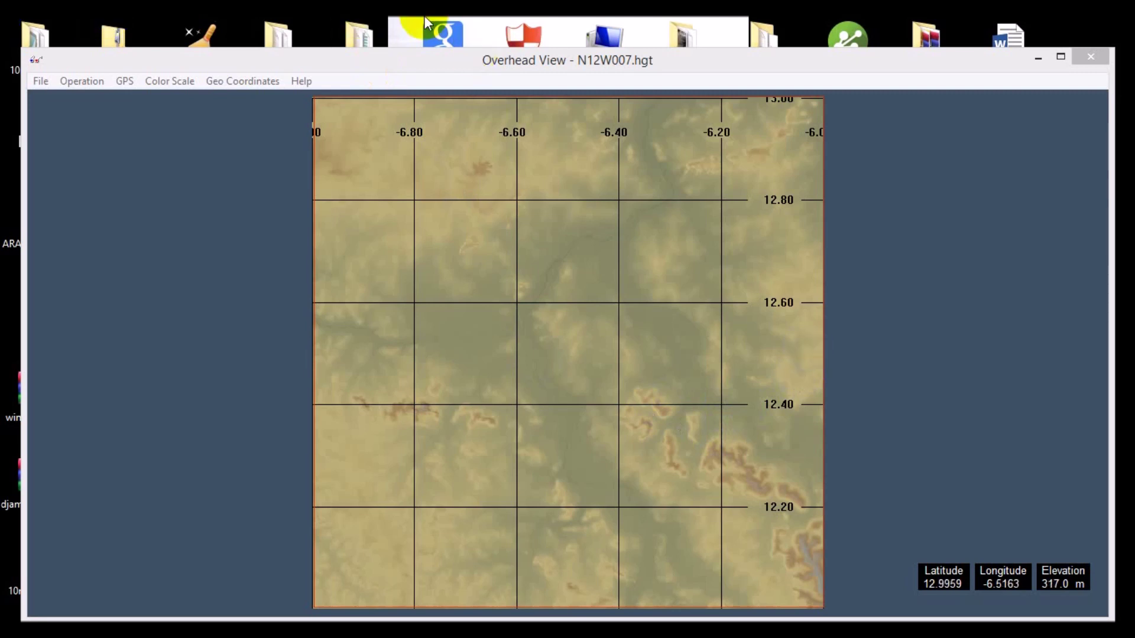
{"action": "left_click", "coordinate": [170, 317]}
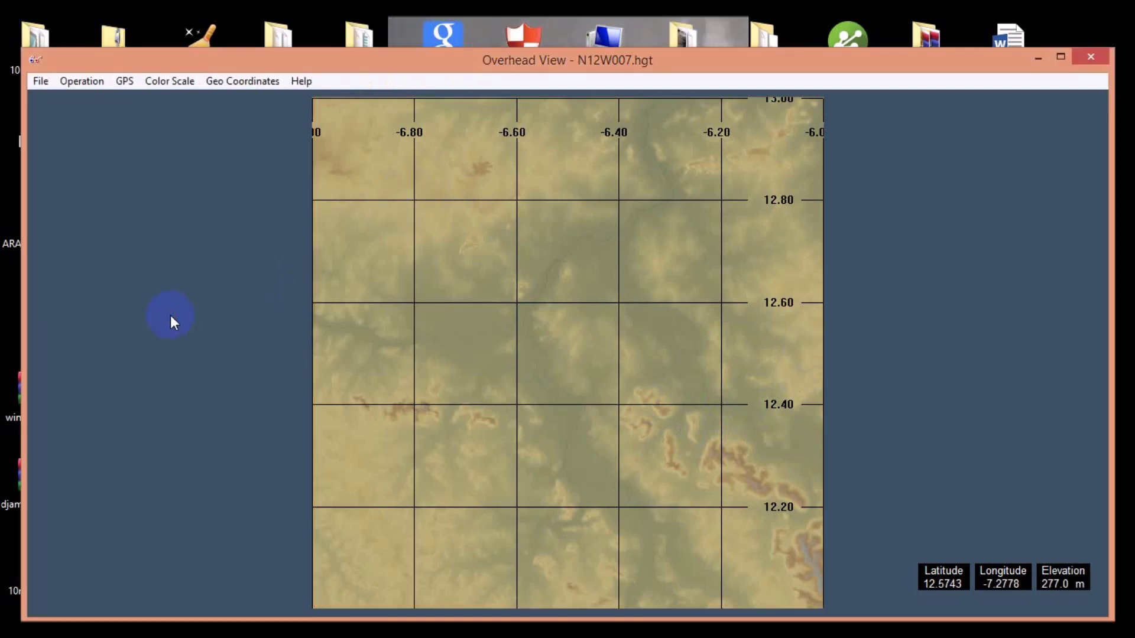
{"action": "left_click", "coordinate": [101, 78]}
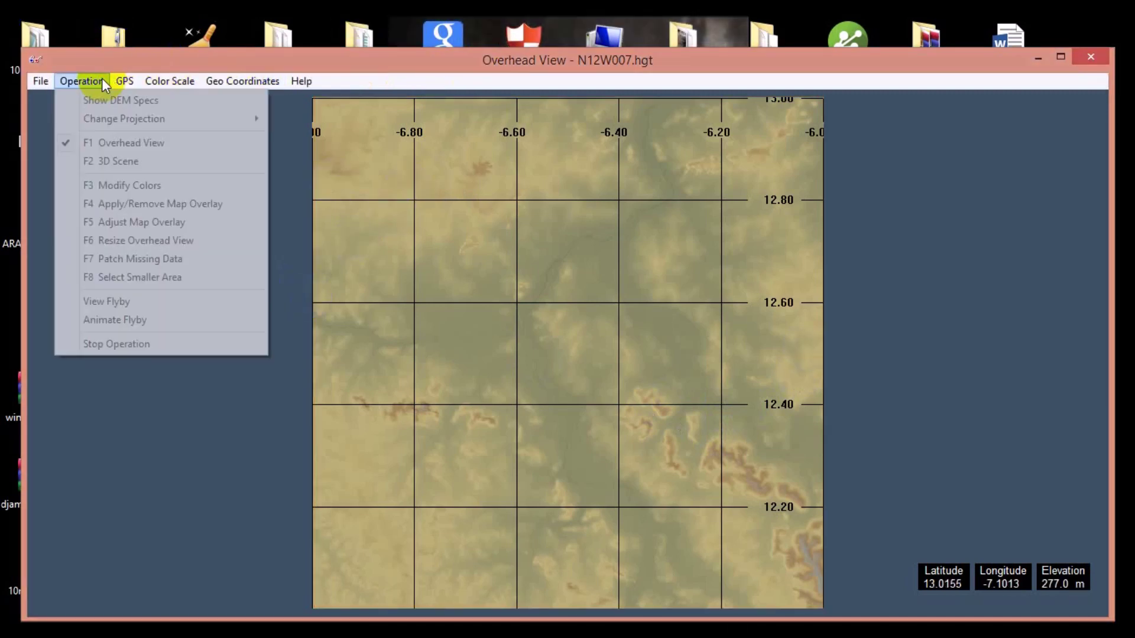
{"action": "left_click", "coordinate": [142, 357]}
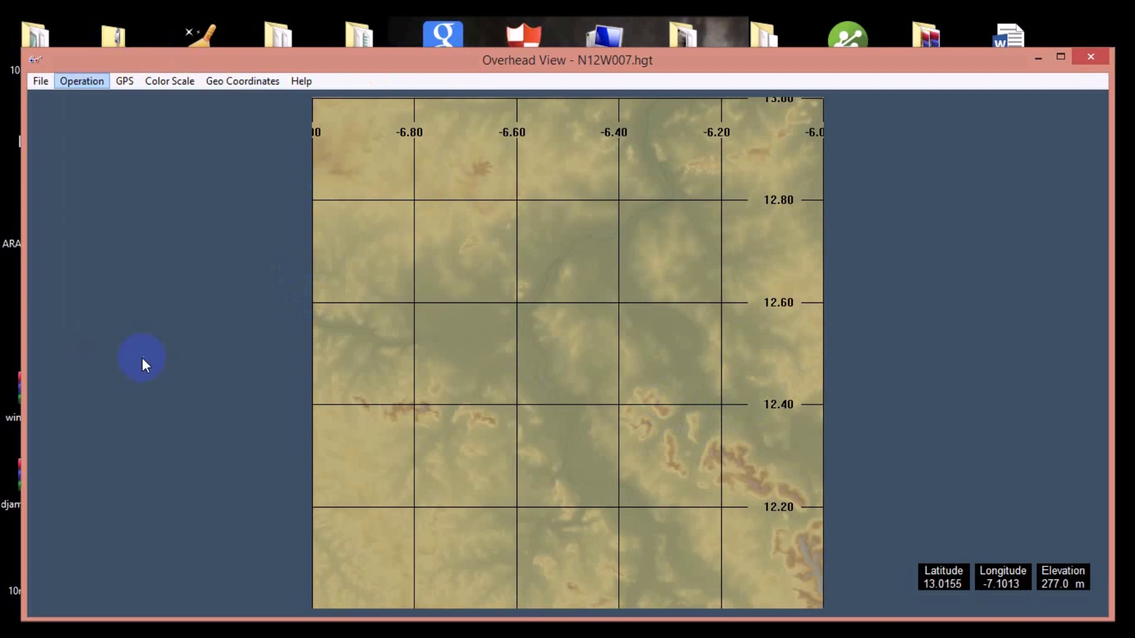
{"action": "left_click", "coordinate": [109, 84]}
{"action": "left_click", "coordinate": [188, 363]}
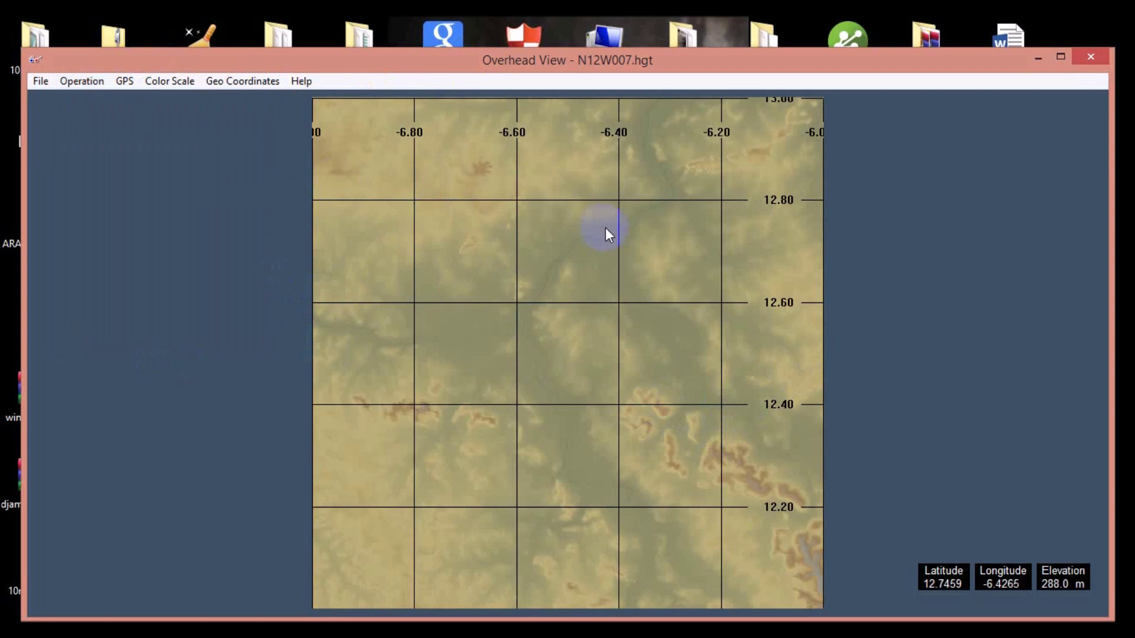
{"action": "left_click", "coordinate": [571, 244]}
Select the whole N12W007 tile as the smaller area, with limits 13.000 north, 12.000 south, -7.000 west and -6.000 east.
{"action": "left_click", "coordinate": [93, 81]}
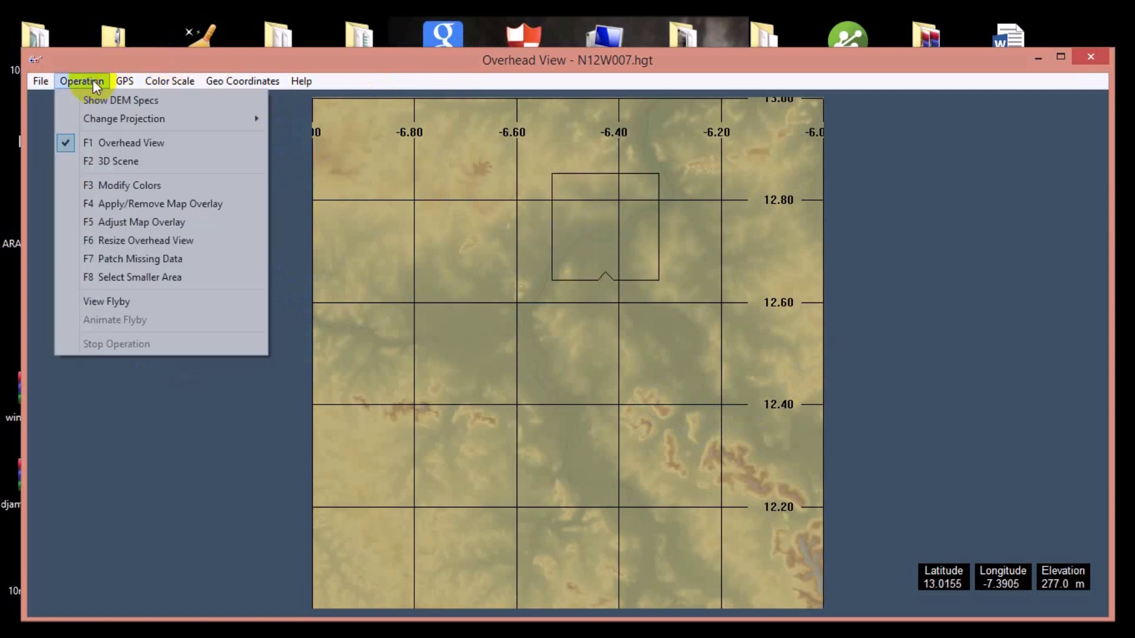
{"action": "left_click", "coordinate": [139, 278]}
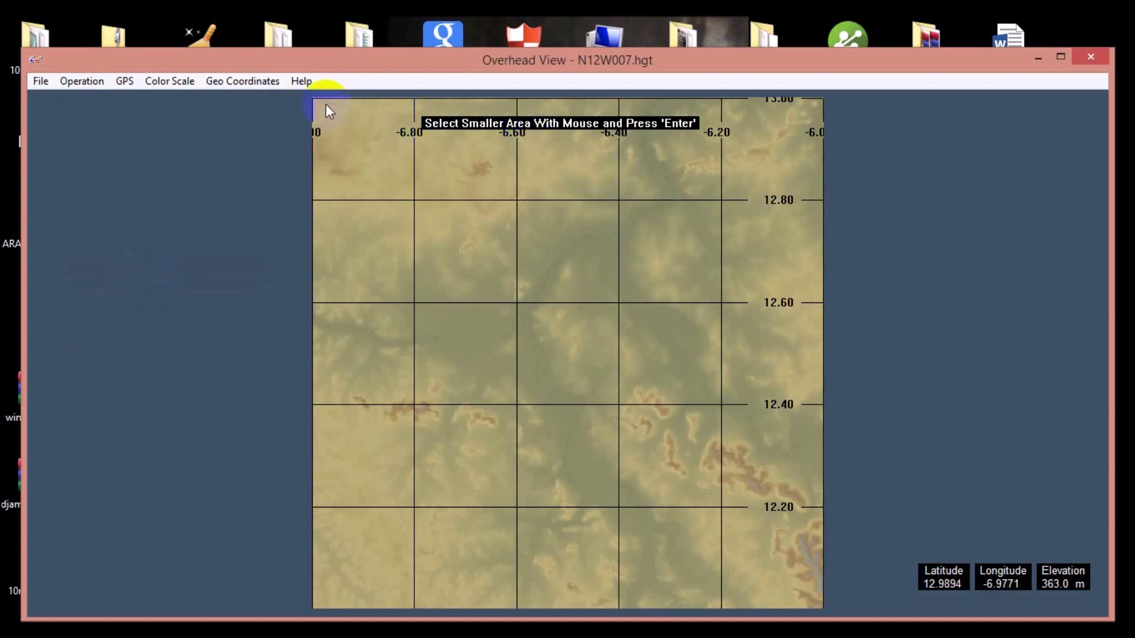
{"action": "left_click_drag", "start_coordinate": [300, 94], "coordinate": [826, 614]}
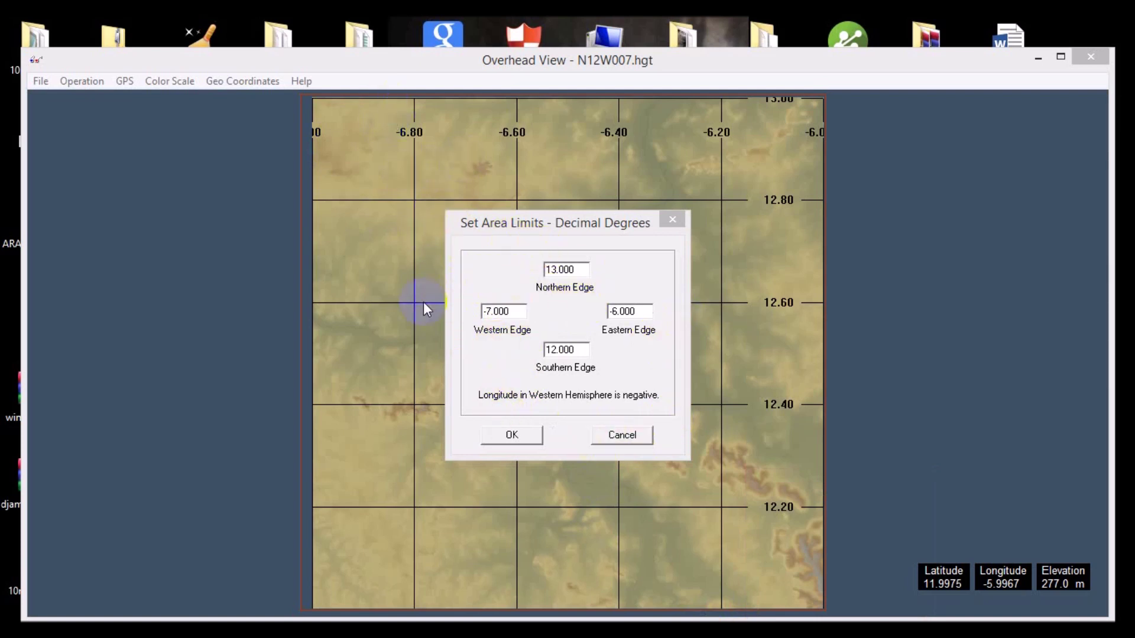
{"action": "left_click", "coordinate": [505, 227]}
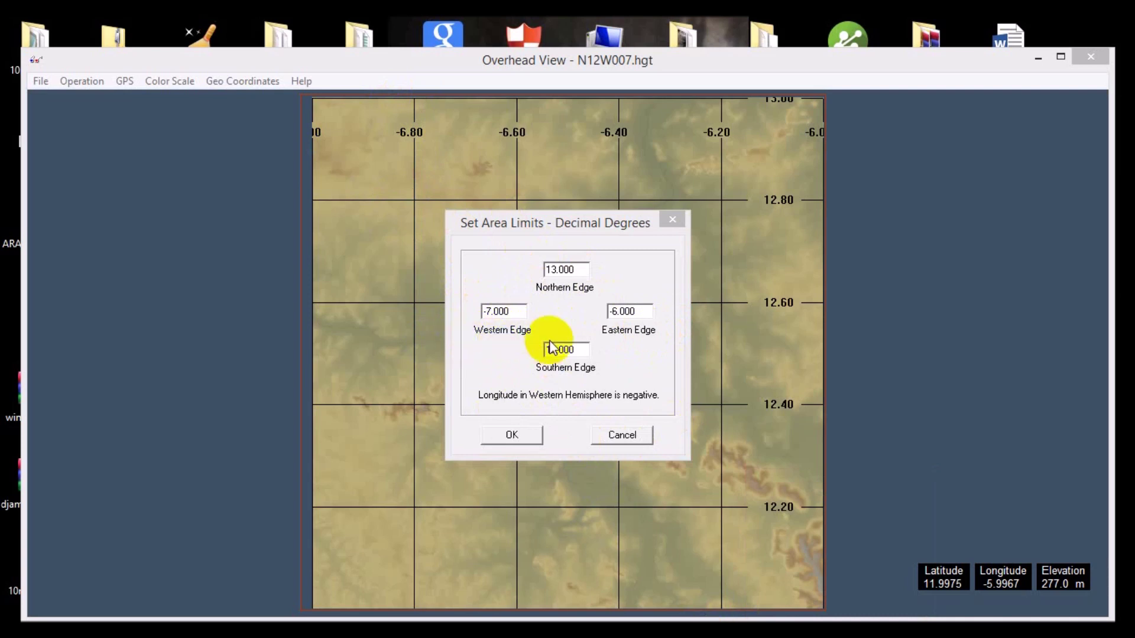
{"action": "left_click", "coordinate": [512, 437]}
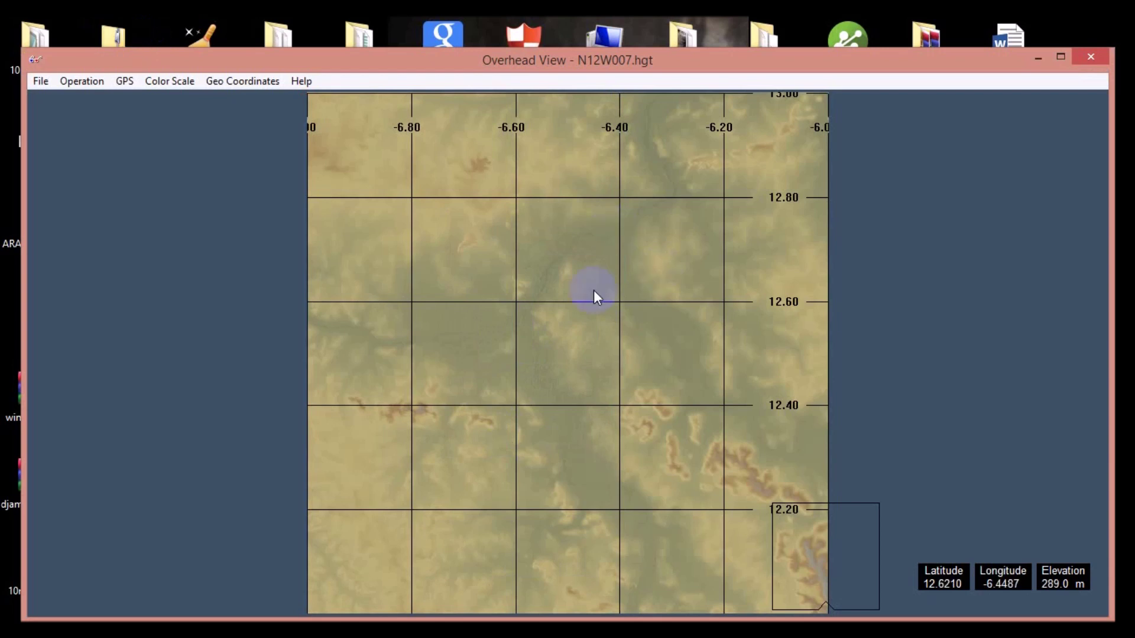
Convert the terrain model to UTM projection using the WGS84 ellipsoid.
{"action": "left_click", "coordinate": [83, 83]}
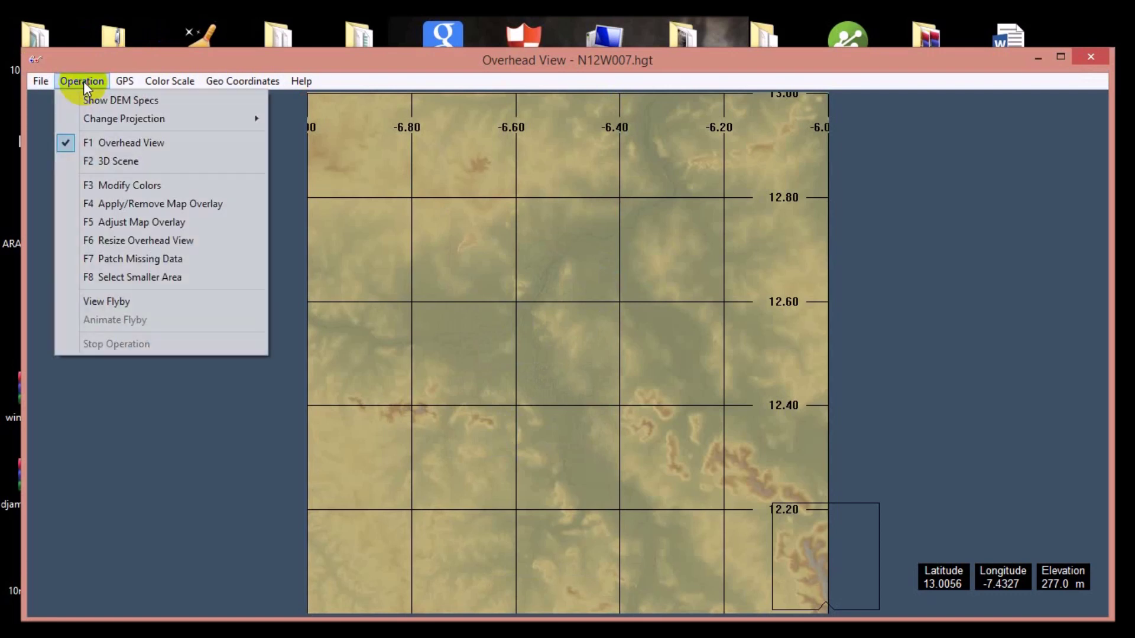
{"action": "mouse_move", "coordinate": [182, 127]}
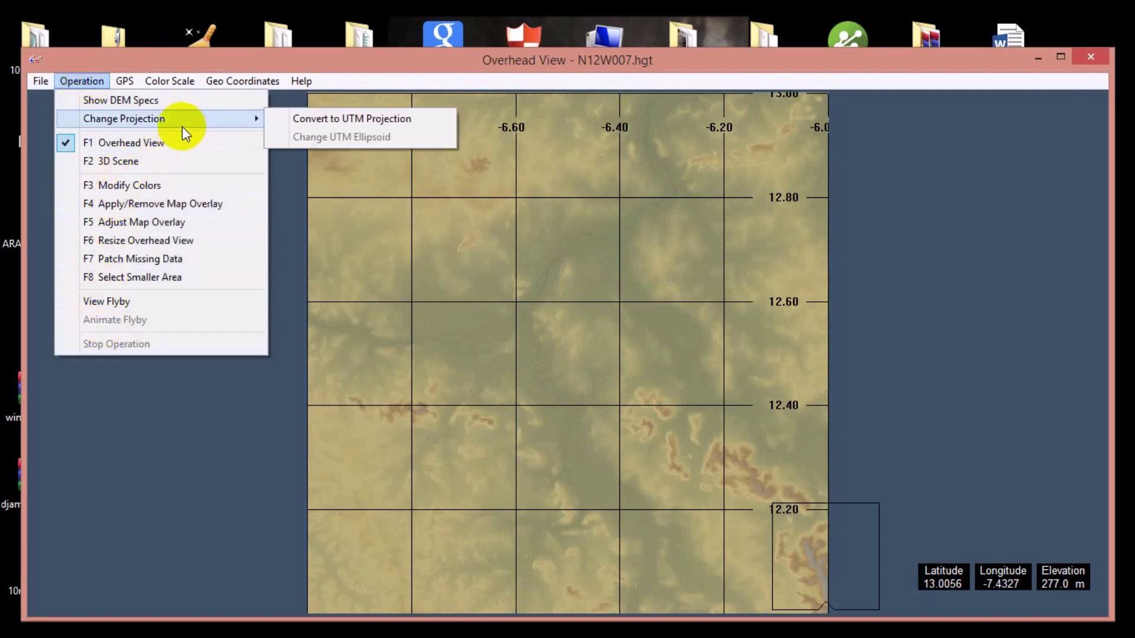
{"action": "left_click", "coordinate": [338, 120]}
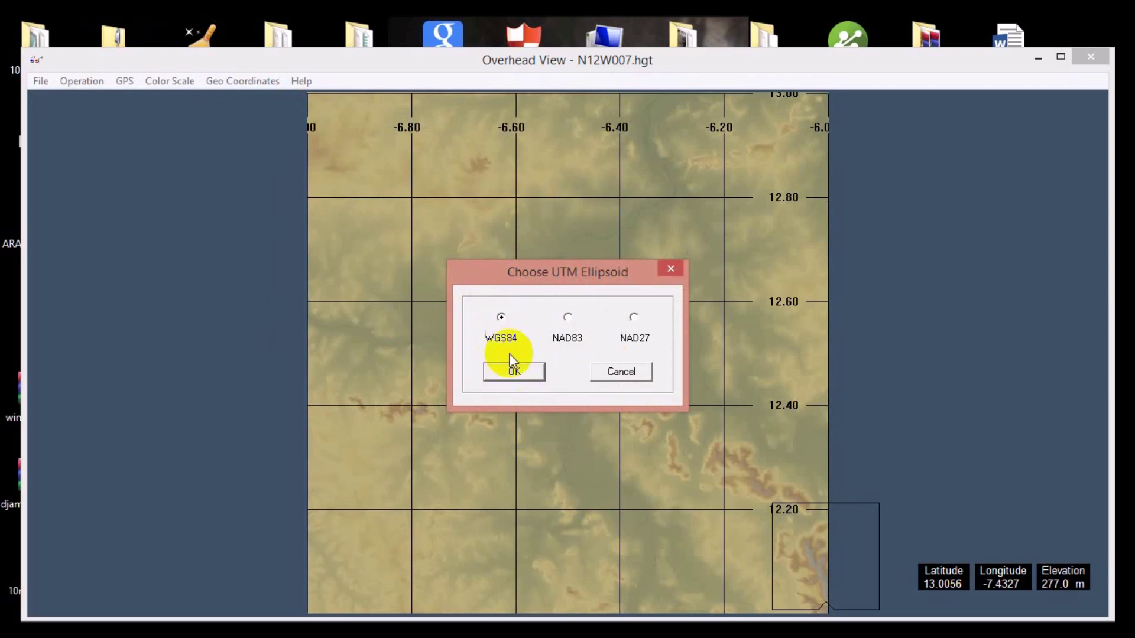
{"action": "left_click", "coordinate": [512, 372]}
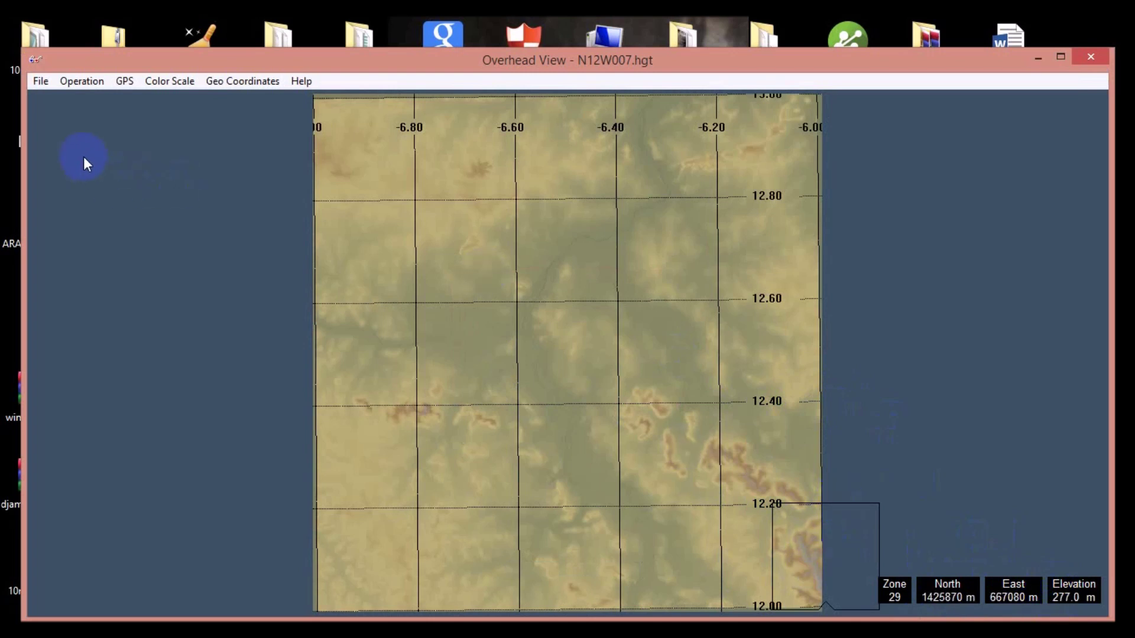
Save the converted terrain as a GeoTiff DEM named N1 in the MALI-SHP DEM folder.
{"action": "left_click", "coordinate": [39, 84]}
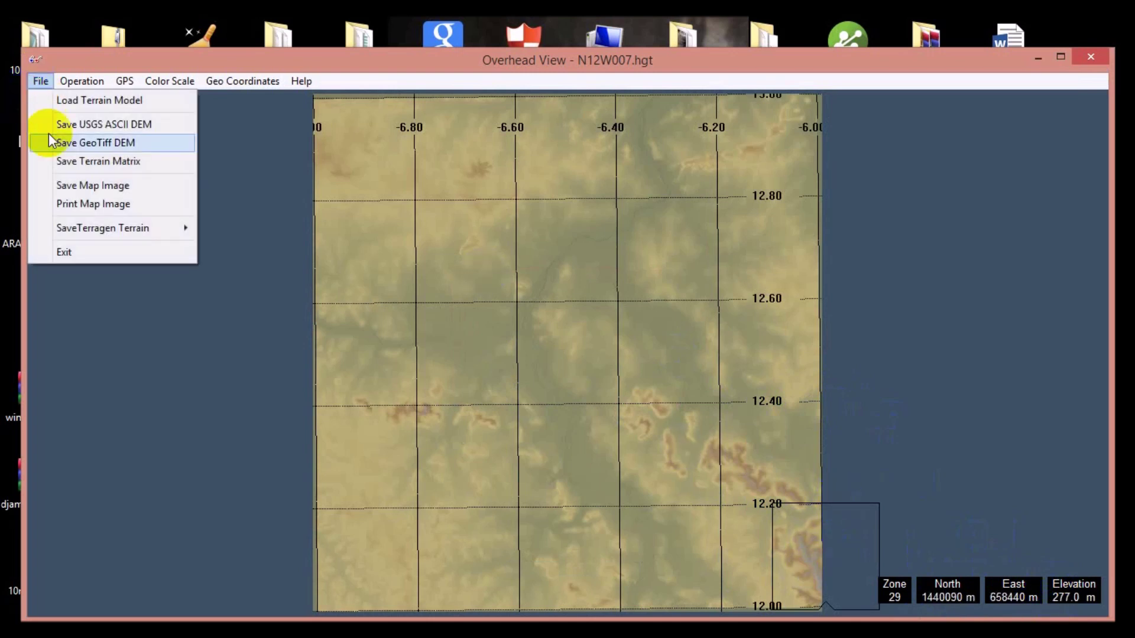
{"action": "left_click", "coordinate": [76, 143]}
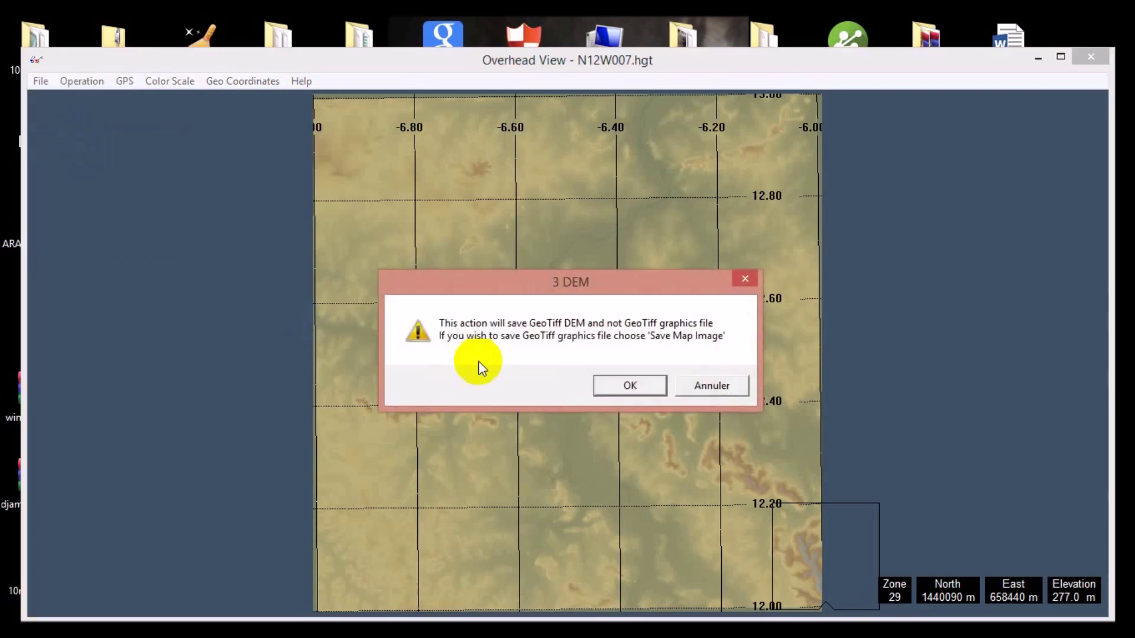
{"action": "left_click", "coordinate": [636, 384]}
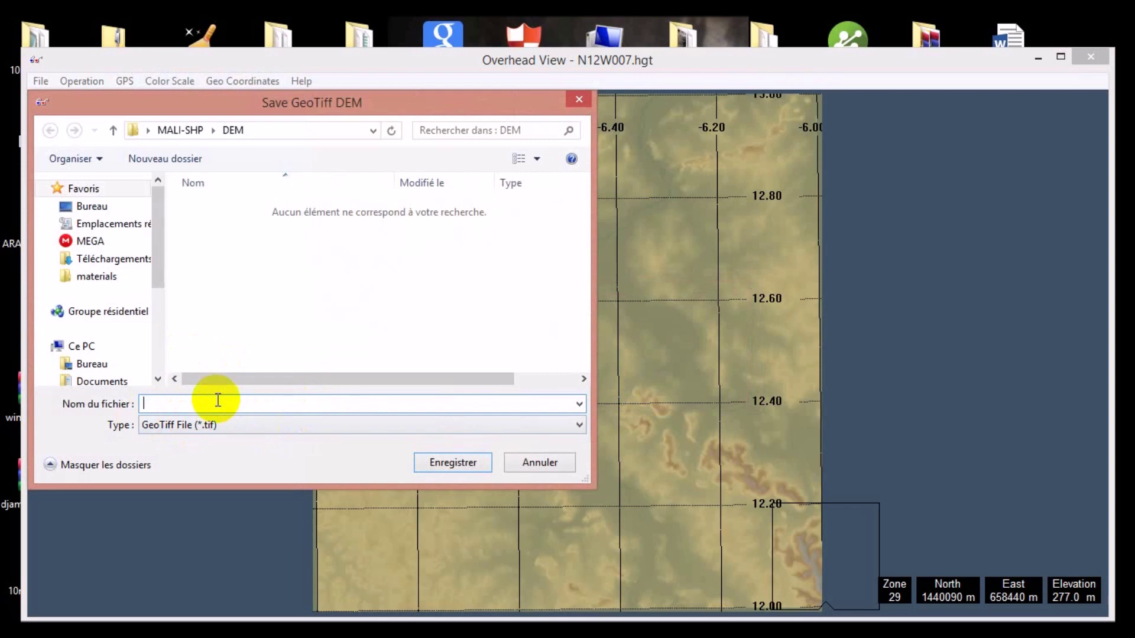
{"action": "type", "text": "N"}
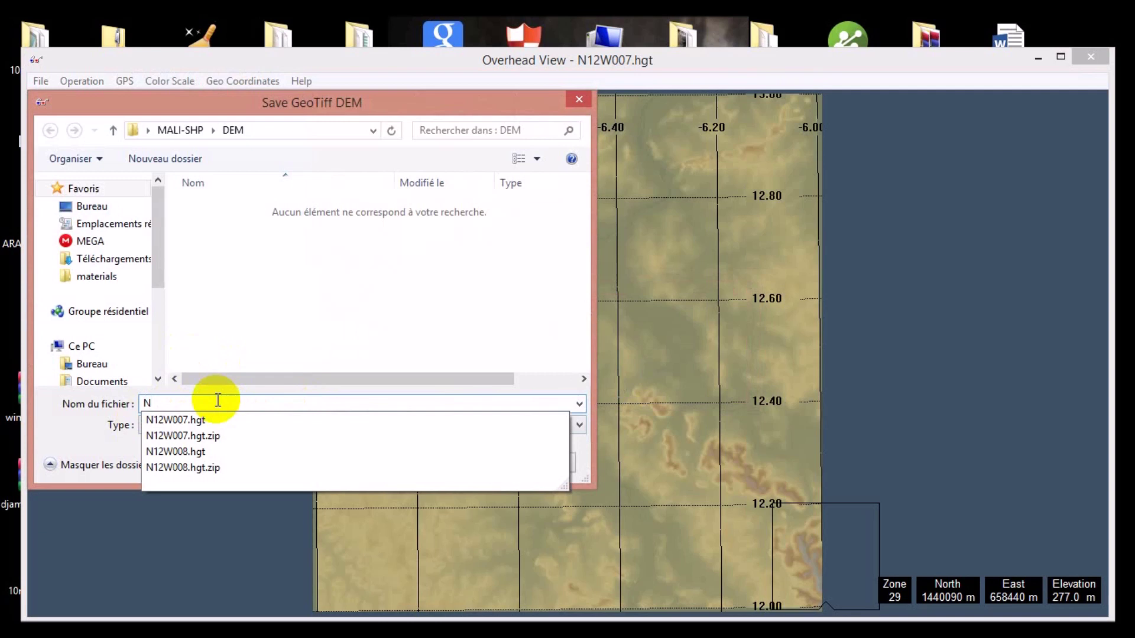
{"action": "type", "text": "12"}
{"action": "key", "text": "BackSpace"}
{"action": "key", "text": "BackSpace"}
{"action": "type", "text": "1"}
{"action": "left_click", "coordinate": [242, 325]}
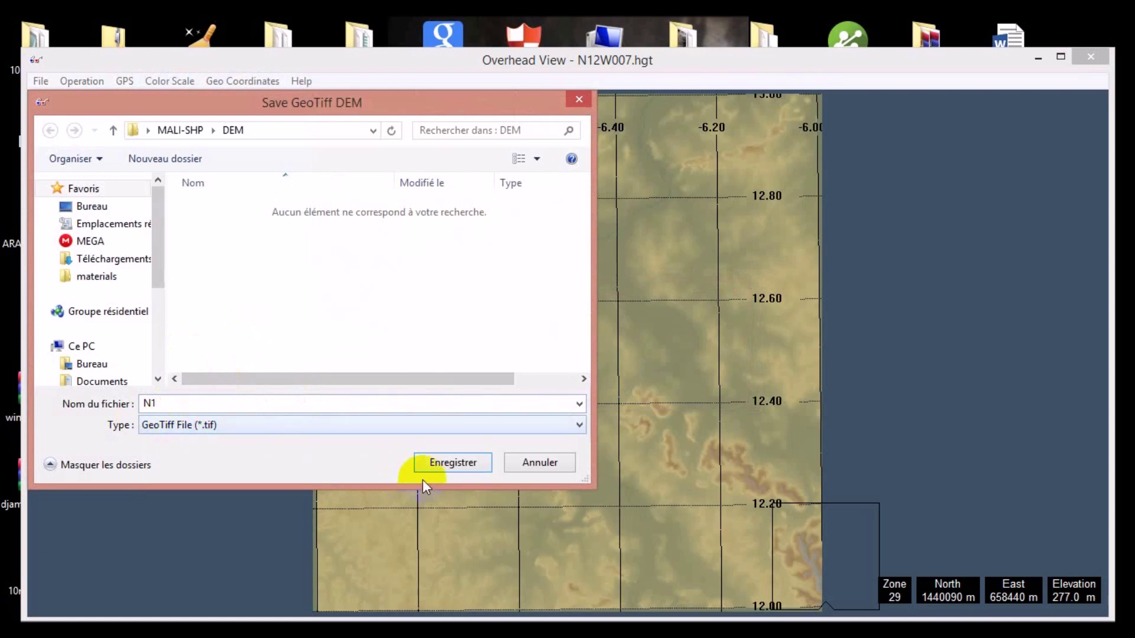
{"action": "left_click", "coordinate": [457, 464]}
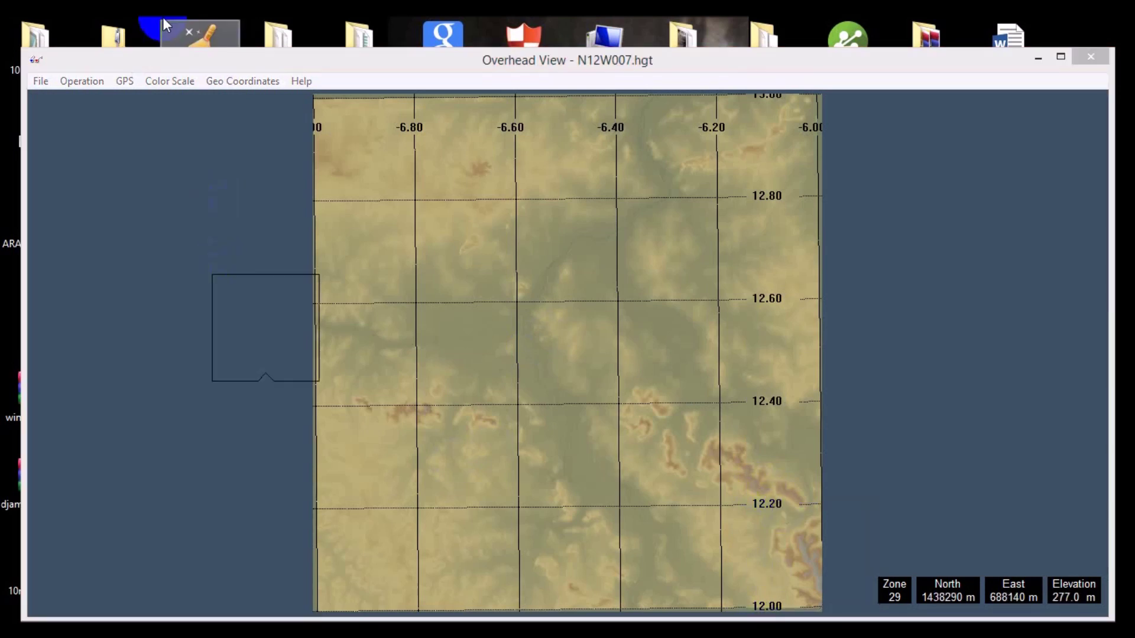
Exit 3DEM and launch it again from the desktop.
{"action": "left_click", "coordinate": [42, 81]}
{"action": "left_click", "coordinate": [77, 252]}
{"action": "left_click", "coordinate": [834, 125]}
{"action": "double_click", "coordinate": [843, 124]}
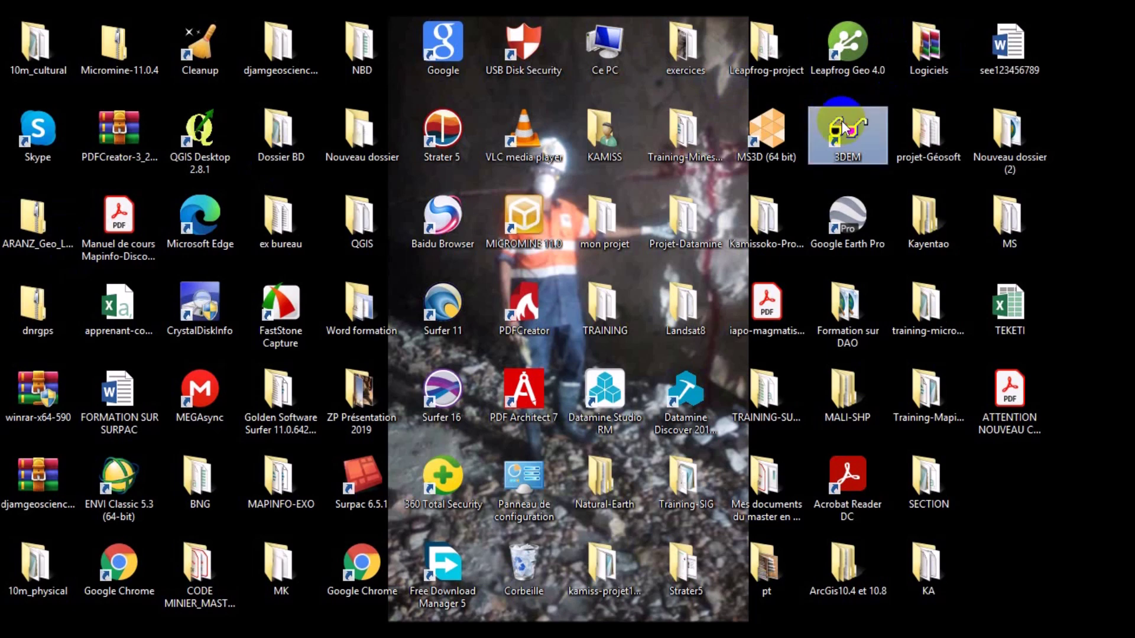
{"action": "left_click", "coordinate": [851, 151]}
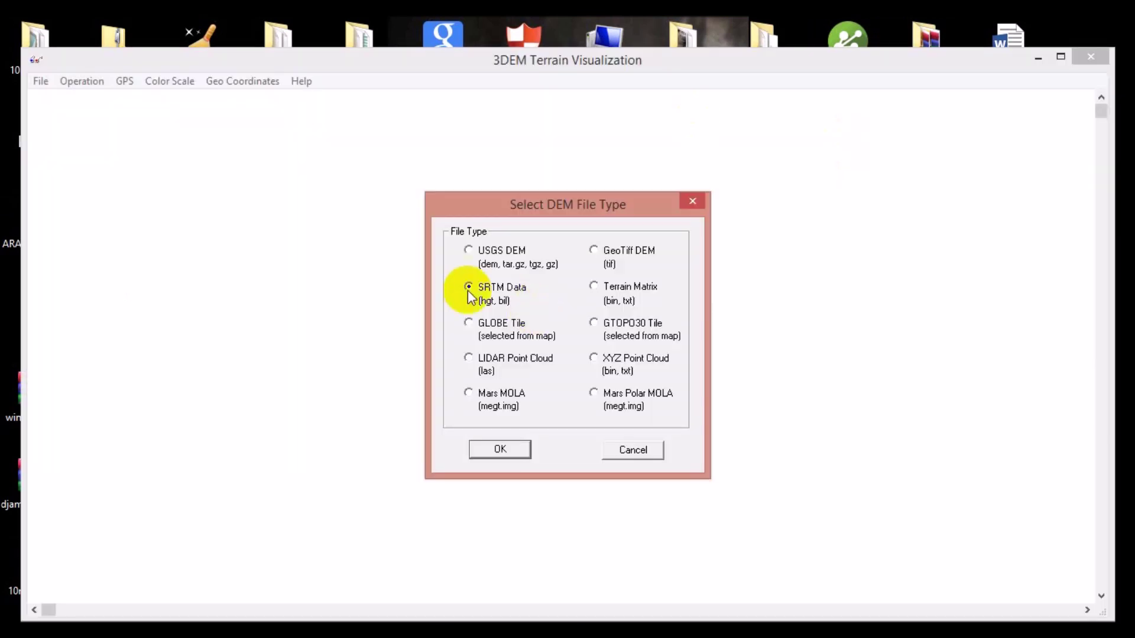
Load the N12W008.hgt file from the MALI-SHP DEM folder as SRTM data.
{"action": "left_click", "coordinate": [502, 451]}
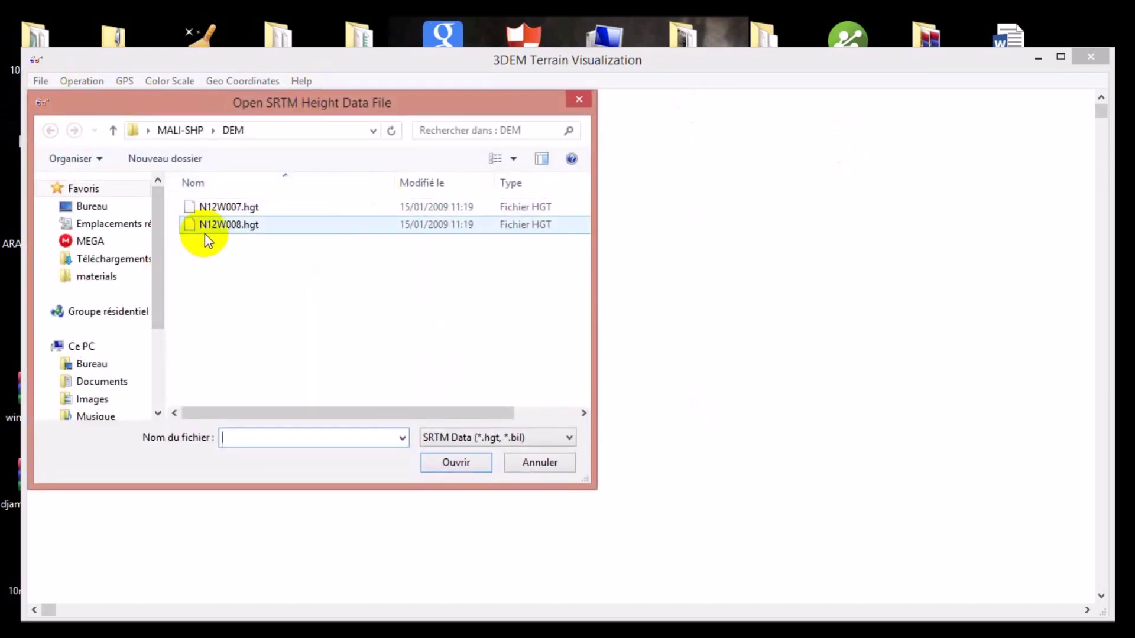
{"action": "left_click", "coordinate": [248, 231]}
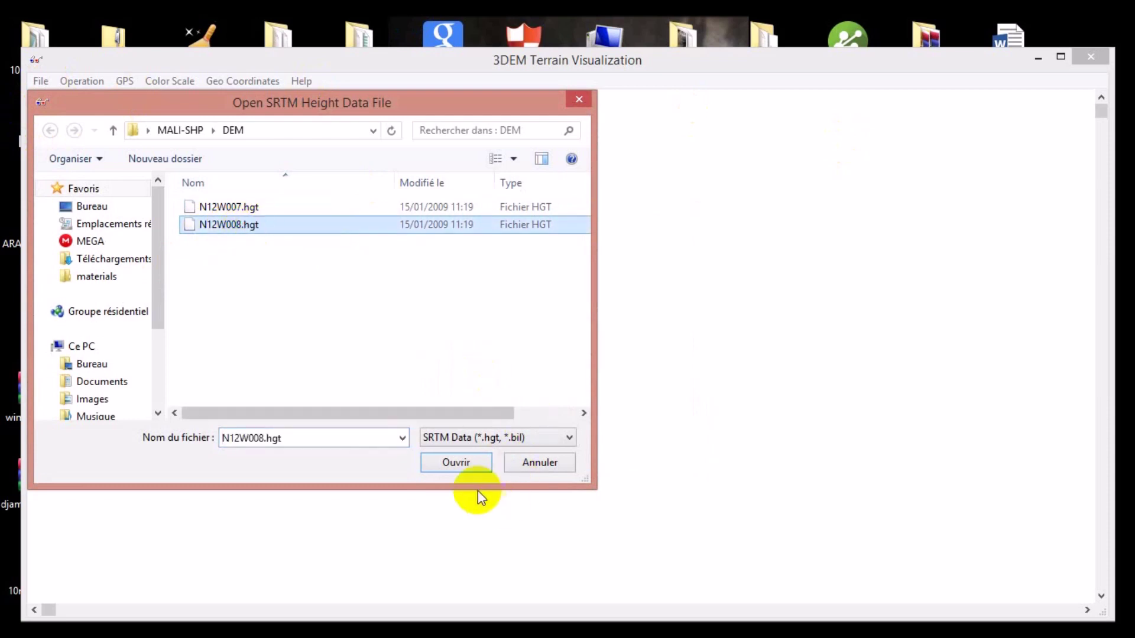
{"action": "left_click", "coordinate": [455, 463]}
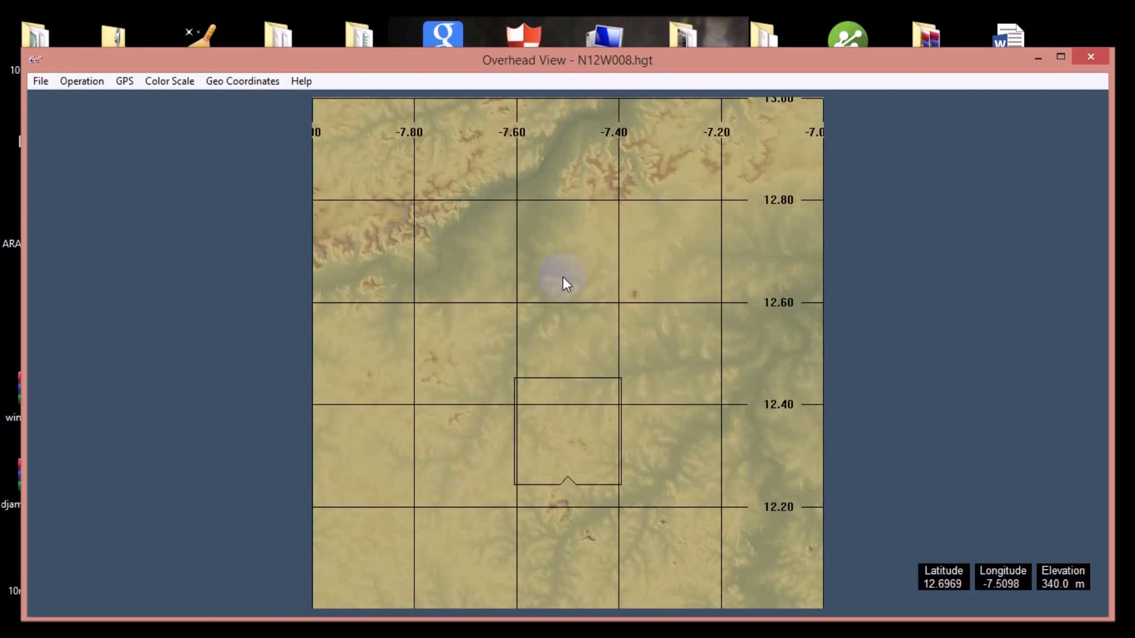
Select the full tile as the smaller area, with limits 13.000 north, 12.001 south, -8.000 west and -7.000 east.
{"action": "left_click", "coordinate": [83, 81]}
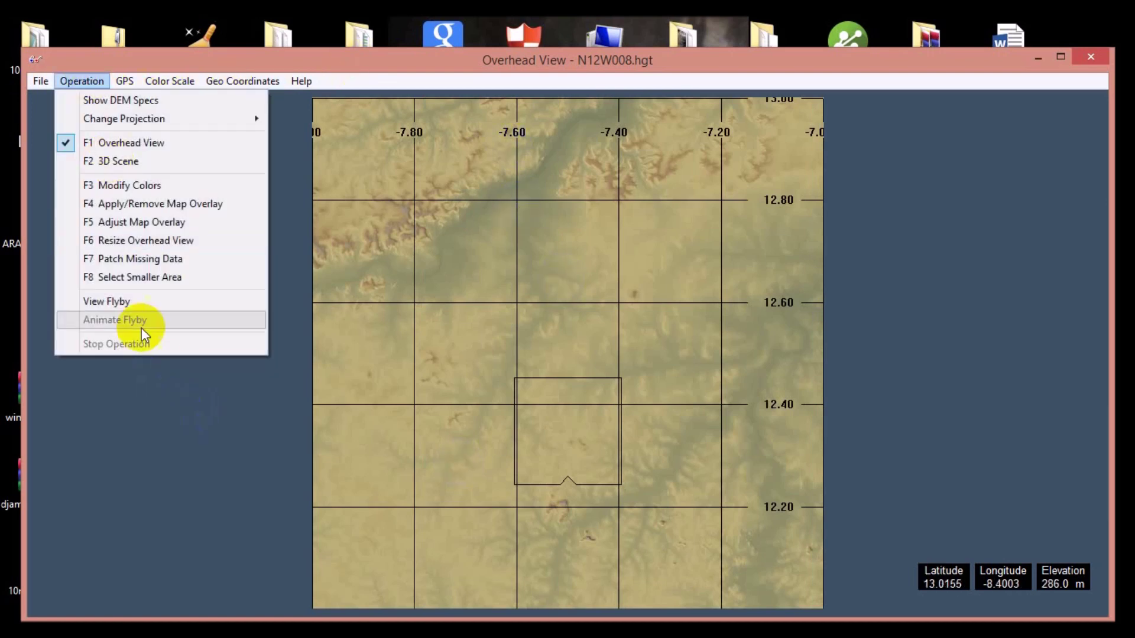
{"action": "left_click", "coordinate": [130, 278]}
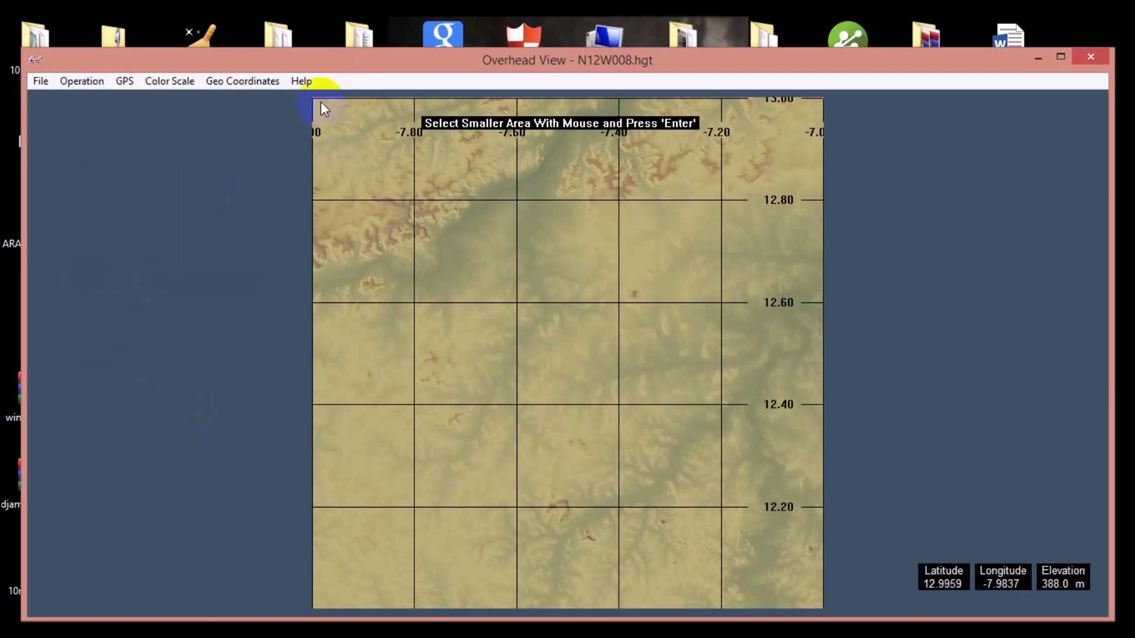
{"action": "mouse_move", "coordinate": [311, 98]}
{"action": "left_mouse_down"}
{"action": "mouse_move", "coordinate": [421, 135]}
{"action": "mouse_move", "coordinate": [755, 471]}
{"action": "mouse_move", "coordinate": [805, 608]}
{"action": "mouse_move", "coordinate": [825, 613]}
{"action": "left_mouse_up"}
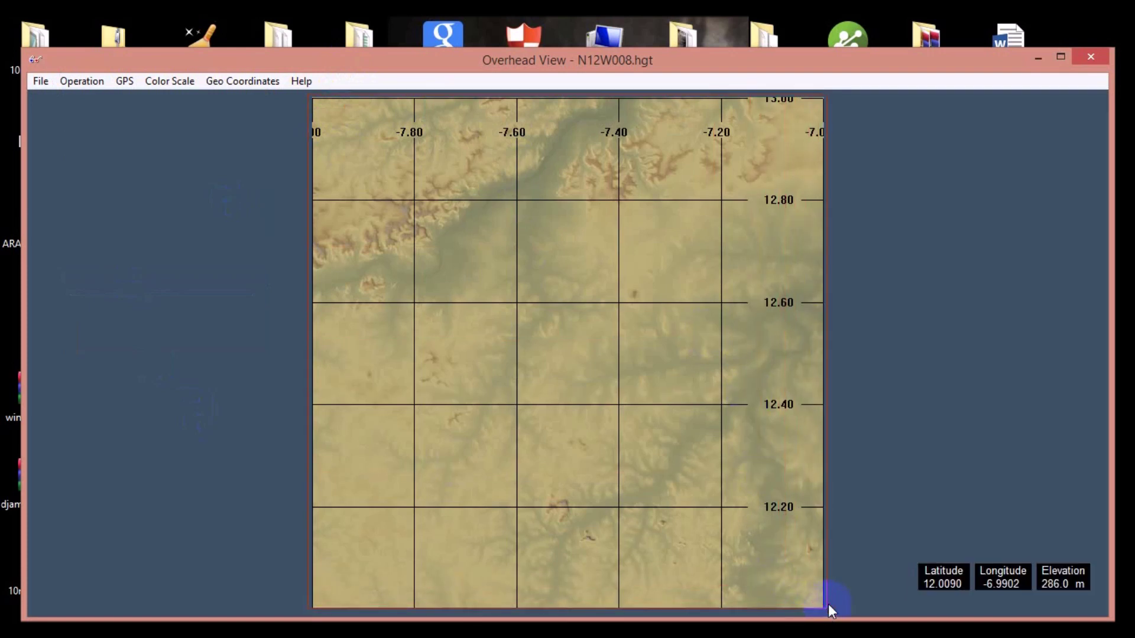
{"action": "key", "text": "Return"}
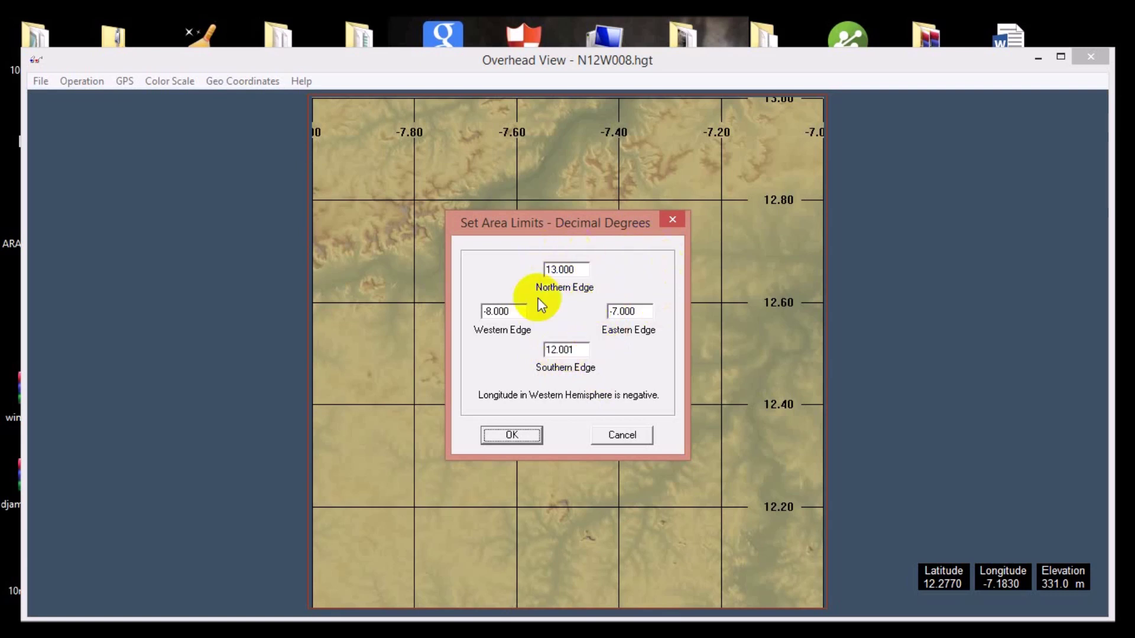
{"action": "left_click", "coordinate": [570, 204]}
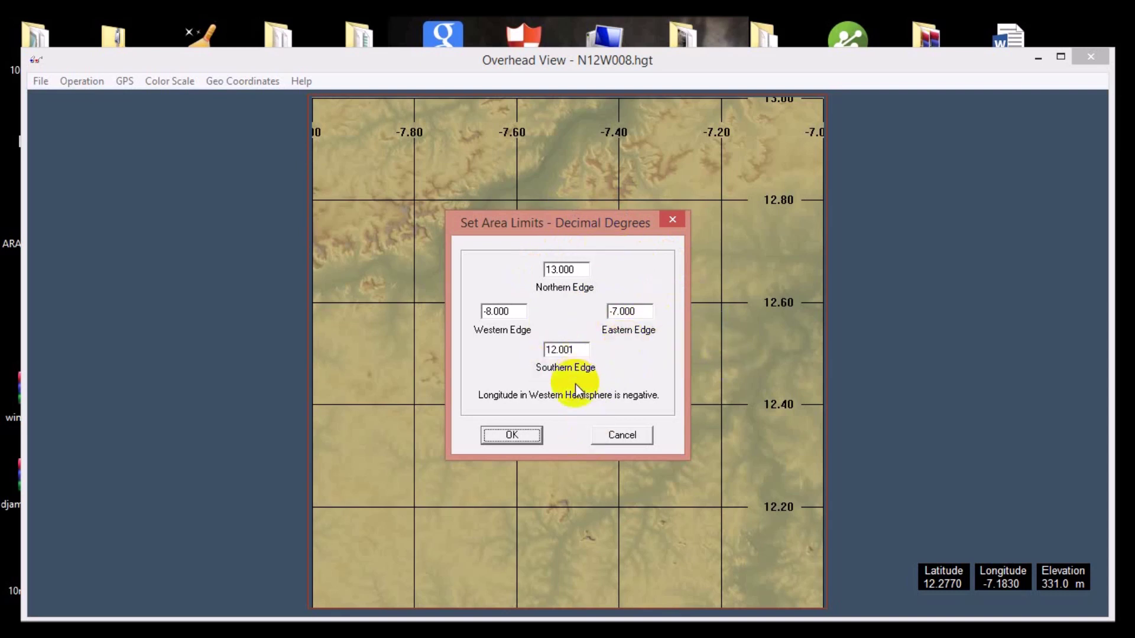
{"action": "left_click", "coordinate": [508, 438]}
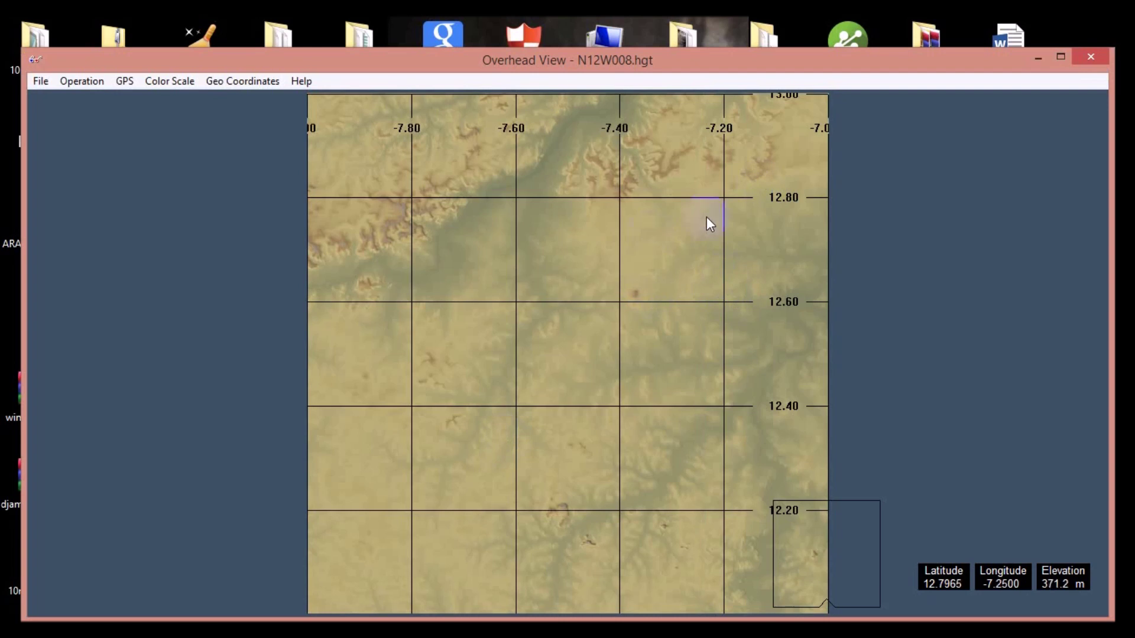
Convert the N12W008 terrain model to UTM projection using the WGS84 ellipsoid.
{"action": "left_click", "coordinate": [77, 84]}
{"action": "mouse_move", "coordinate": [113, 122]}
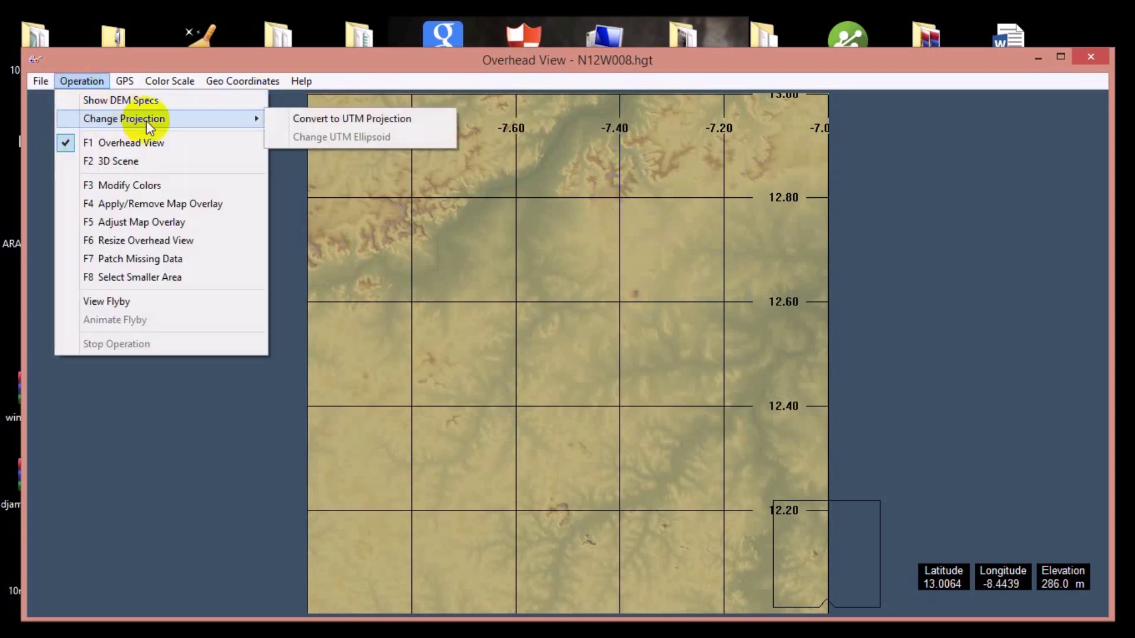
{"action": "left_click", "coordinate": [318, 118]}
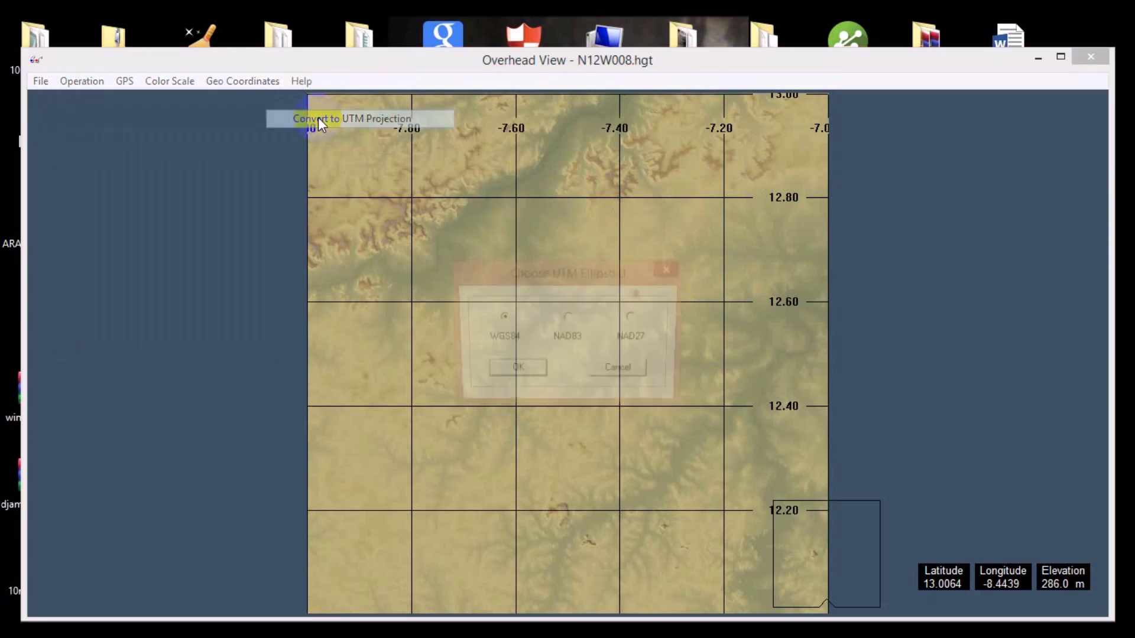
{"action": "left_click", "coordinate": [509, 374]}
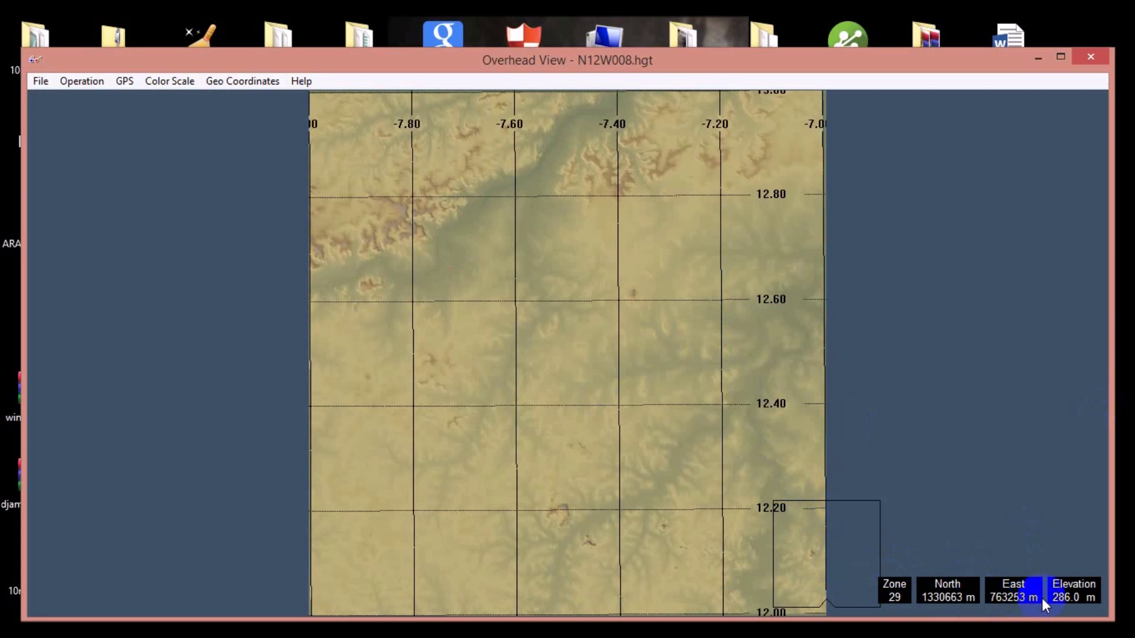
Save the converted N12W008 terrain as a GeoTiff DEM named N2 in the MALI-SHP DEM folder.
{"action": "left_click", "coordinate": [41, 84]}
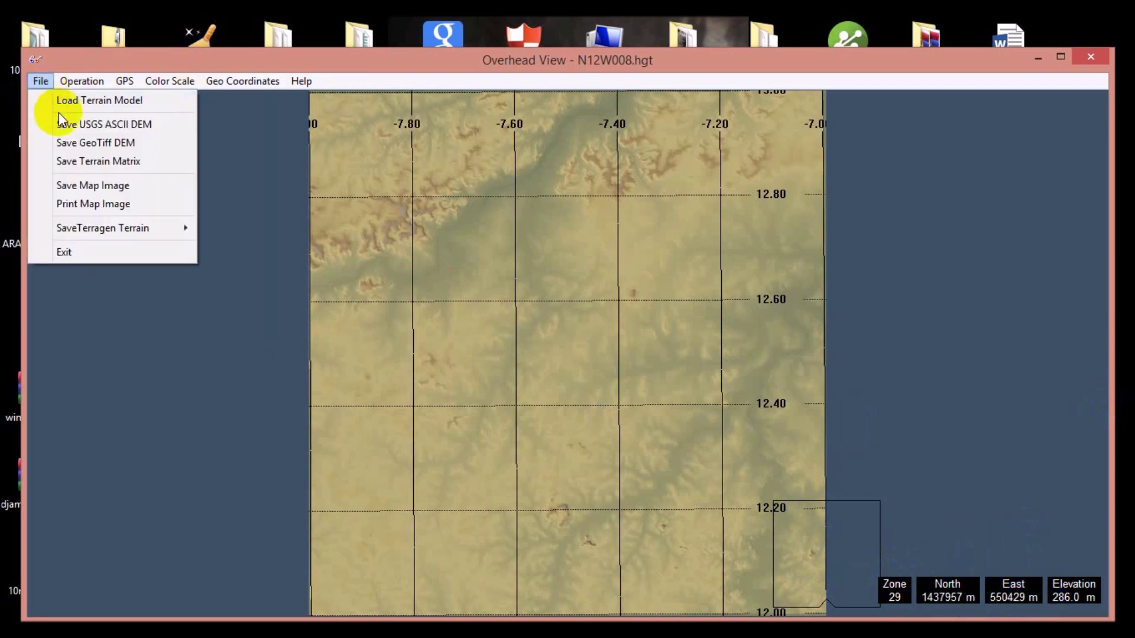
{"action": "left_click", "coordinate": [87, 148]}
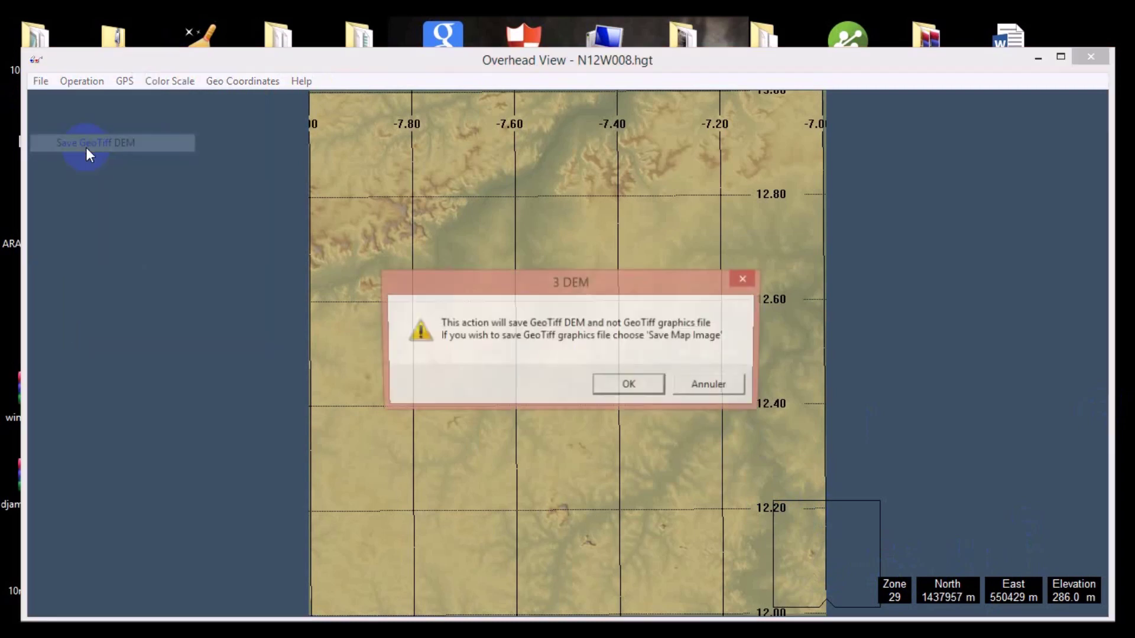
{"action": "left_click", "coordinate": [628, 385]}
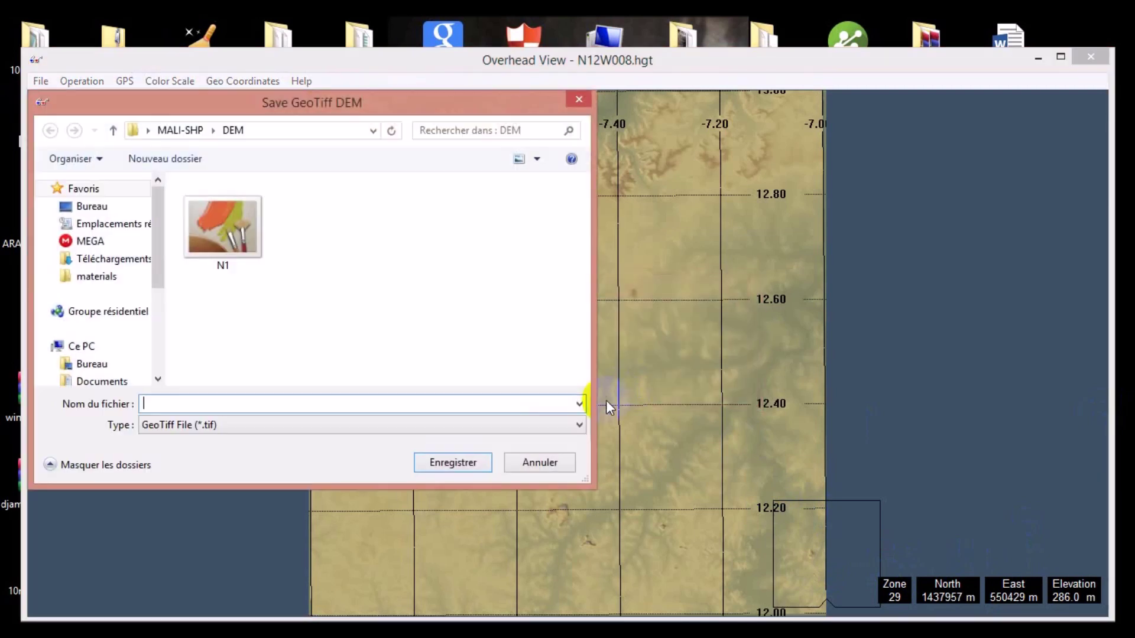
{"action": "type", "text": "n&"}
{"action": "key", "text": "BackSpace"}
{"action": "key", "text": "BackSpace"}
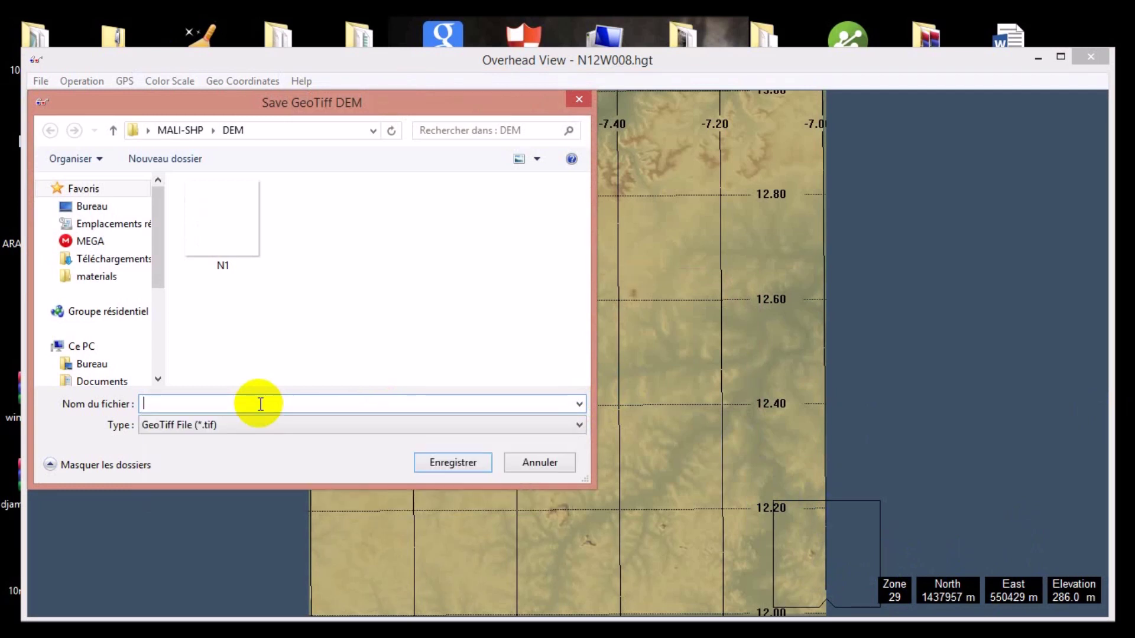
{"action": "type", "text": "N2"}
{"action": "left_click", "coordinate": [453, 464]}
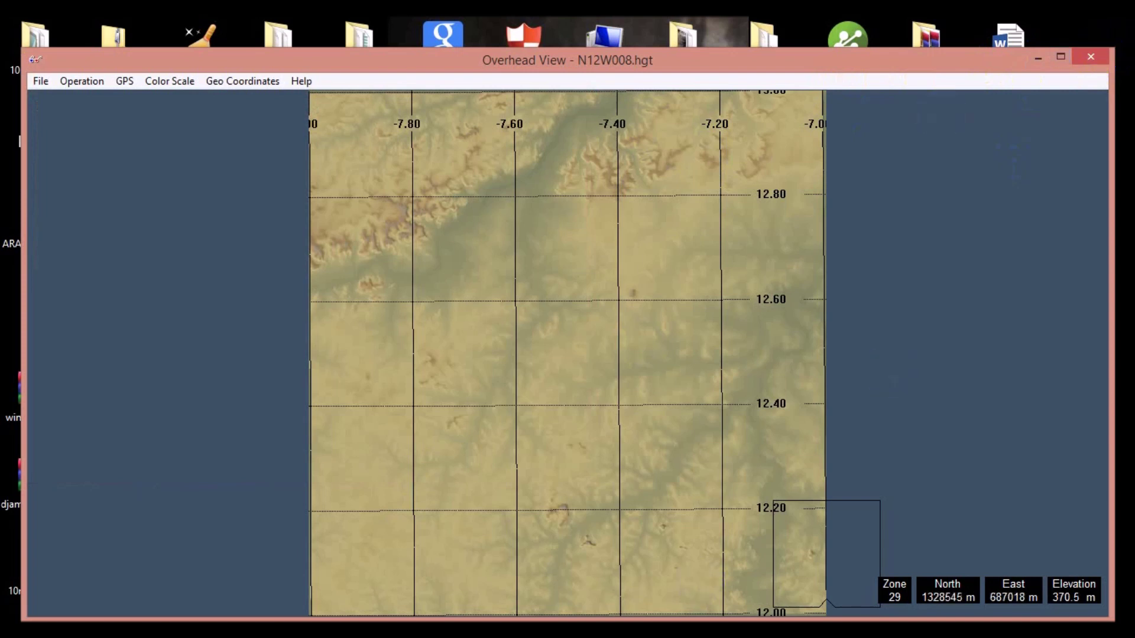
Switch to ArcMap and, while adding data, create a folder connection to the MALI-SHP folder on the desktop.
{"action": "mouse_move", "coordinate": [686, 635]}
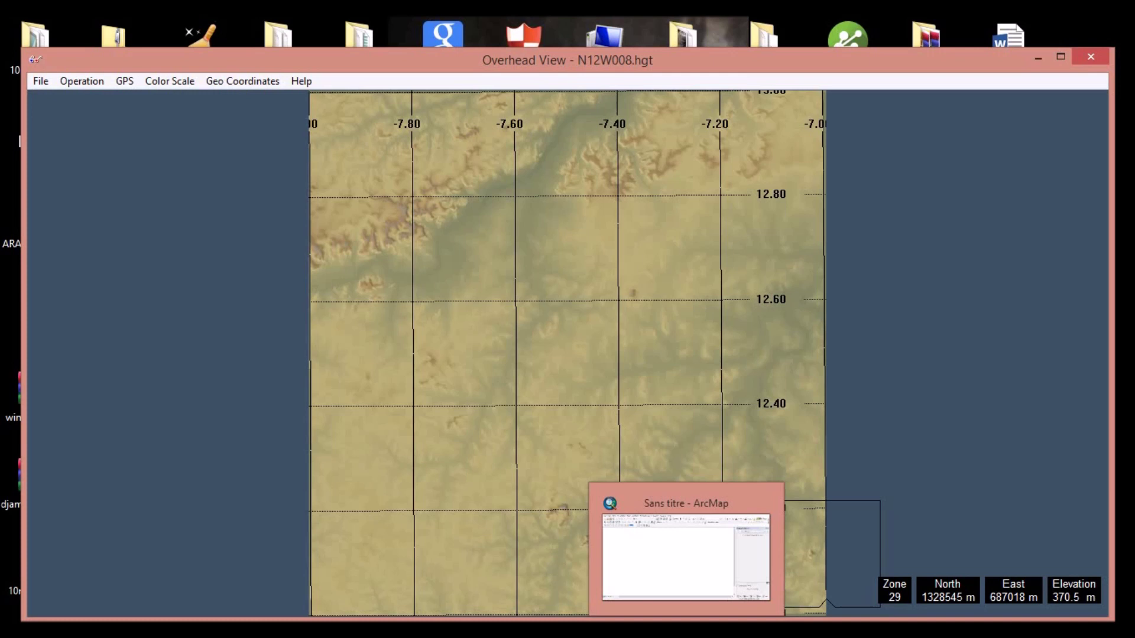
{"action": "left_click", "coordinate": [673, 582]}
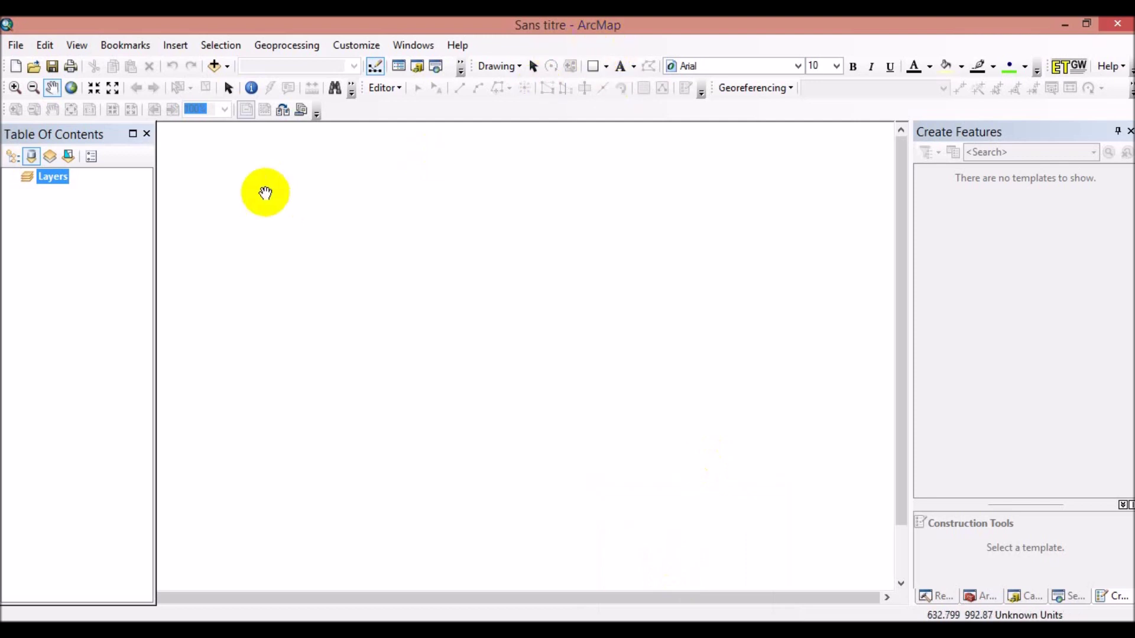
{"action": "left_click", "coordinate": [215, 67]}
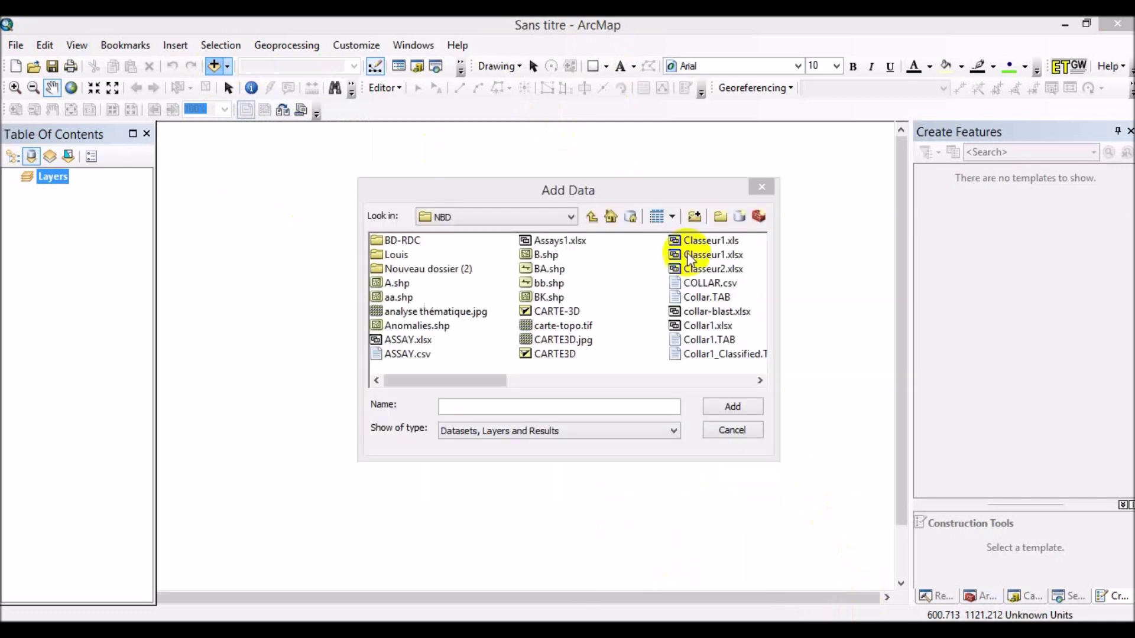
{"action": "left_click", "coordinate": [718, 217]}
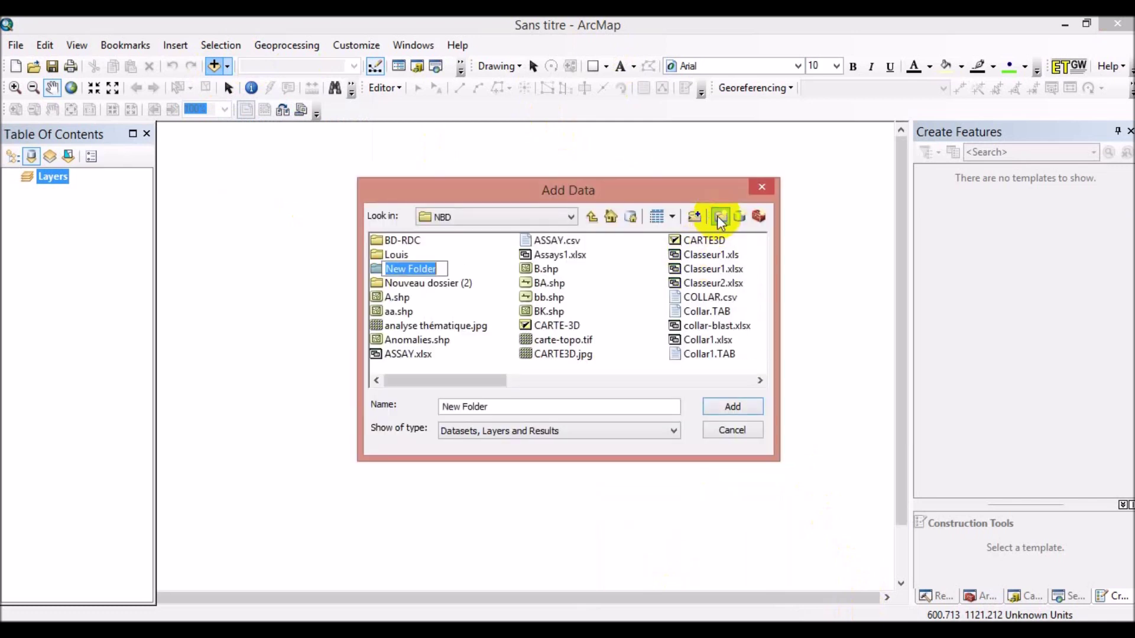
{"action": "left_click", "coordinate": [693, 215]}
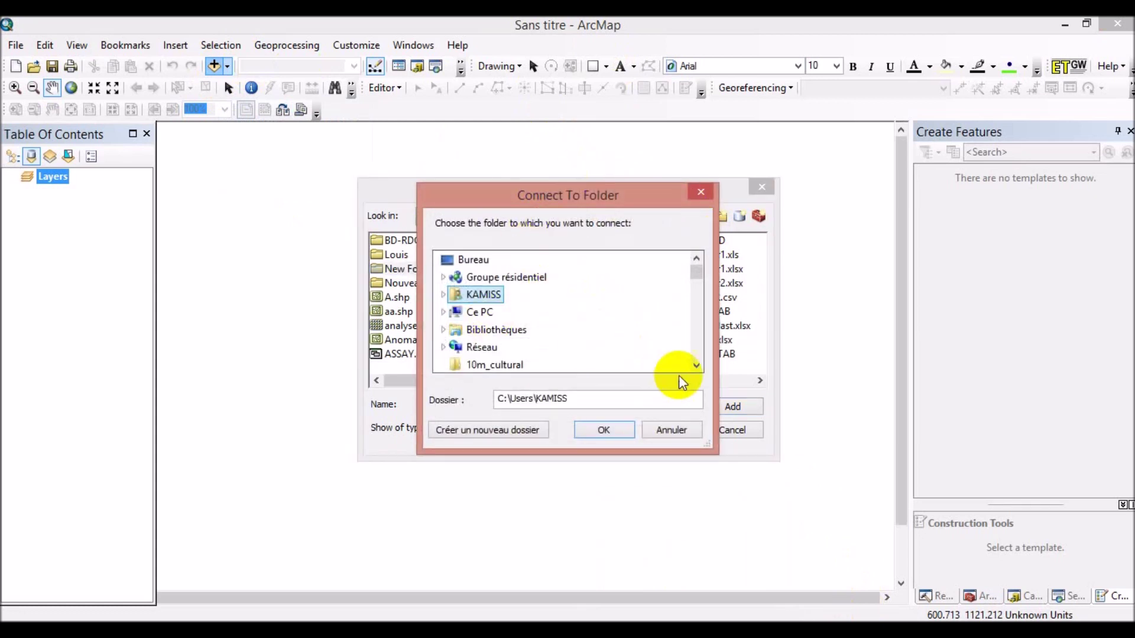
{"action": "left_click", "coordinate": [695, 366]}
{"action": "left_click", "coordinate": [695, 366]}
{"action": "left_click", "coordinate": [695, 365]}
{"action": "left_click", "coordinate": [694, 366]}
{"action": "left_click", "coordinate": [695, 366]}
{"action": "left_click", "coordinate": [694, 365]}
{"action": "left_click", "coordinate": [693, 365]}
{"action": "left_click", "coordinate": [694, 365]}
{"action": "left_click", "coordinate": [694, 365]}
{"action": "left_click", "coordinate": [694, 365]}
{"action": "left_click", "coordinate": [694, 365]}
{"action": "left_click", "coordinate": [693, 365]}
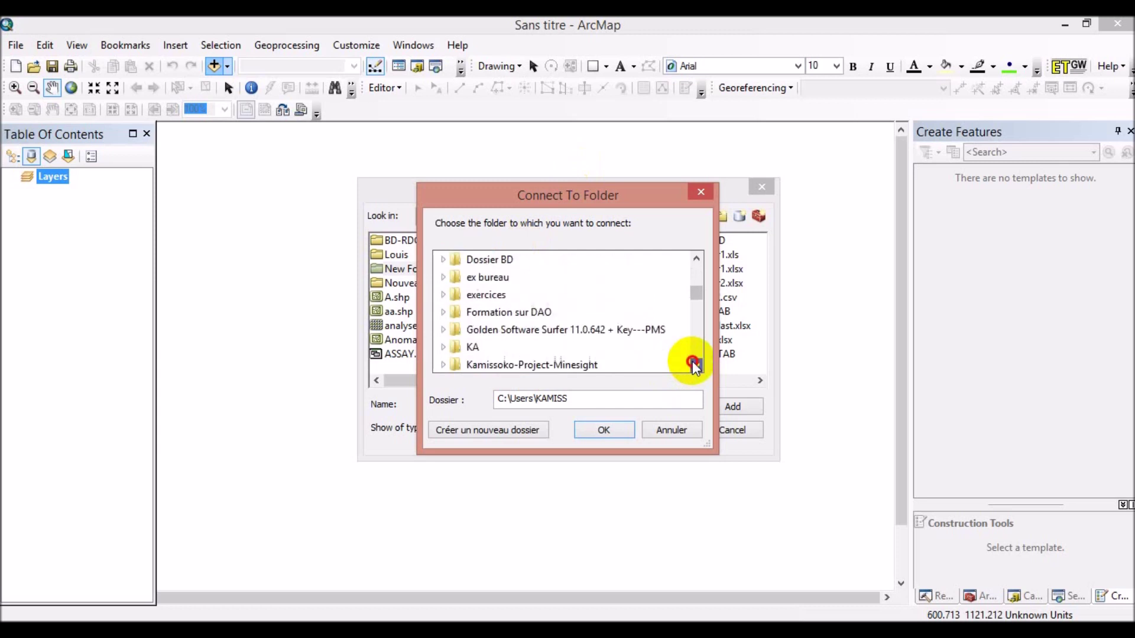
{"action": "left_click", "coordinate": [694, 365]}
{"action": "left_click", "coordinate": [695, 365]}
{"action": "left_click", "coordinate": [695, 365]}
{"action": "left_click", "coordinate": [695, 365]}
{"action": "left_click", "coordinate": [694, 365]}
{"action": "left_click", "coordinate": [694, 365]}
{"action": "left_click", "coordinate": [695, 365]}
{"action": "left_click", "coordinate": [695, 365]}
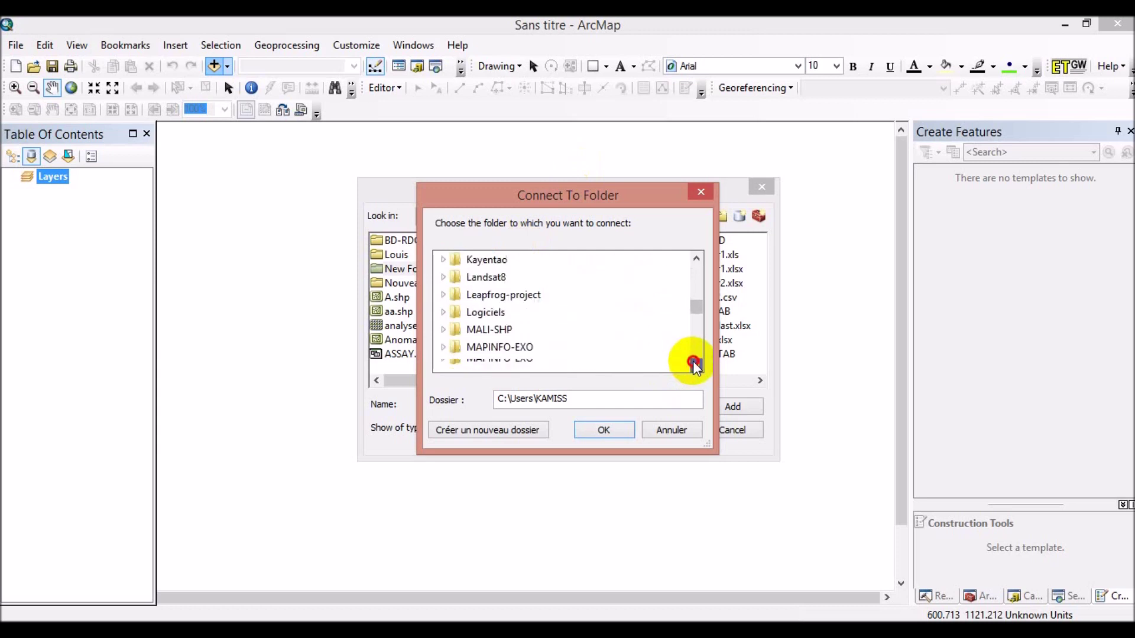
{"action": "double_click", "coordinate": [482, 331]}
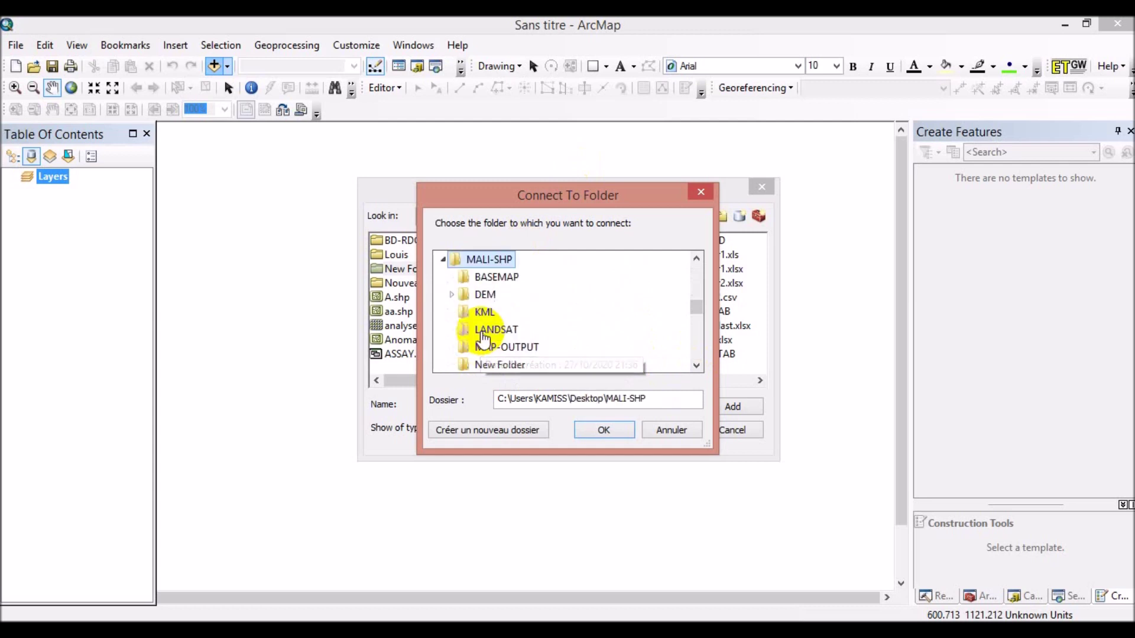
{"action": "left_click", "coordinate": [603, 431]}
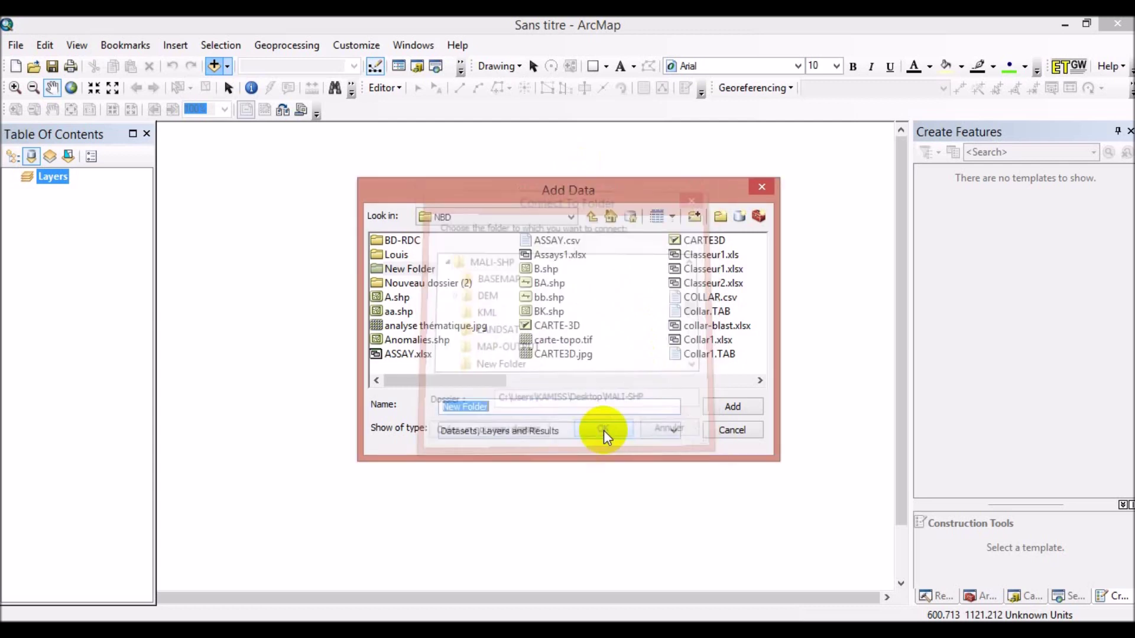
Add N1.tif from the MALI-SHP DEM folder to the map and build its pyramids with the default settings.
{"action": "left_click", "coordinate": [570, 218]}
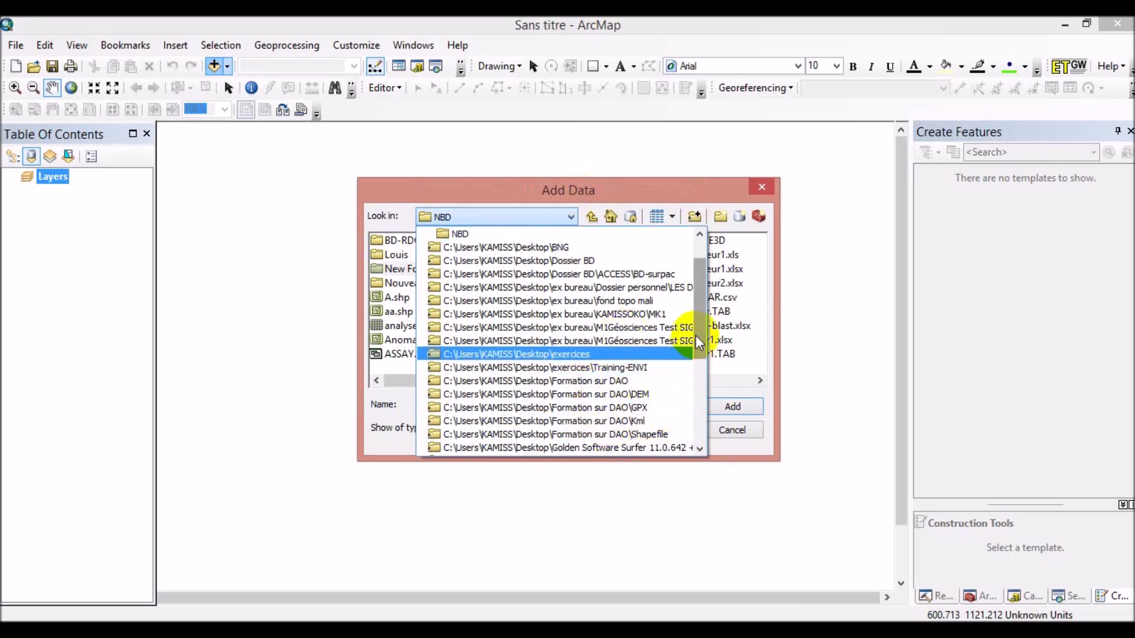
{"action": "mouse_move", "coordinate": [697, 342]}
{"action": "left_mouse_down"}
{"action": "mouse_move", "coordinate": [701, 284]}
{"action": "mouse_move", "coordinate": [707, 360]}
{"action": "left_mouse_up"}
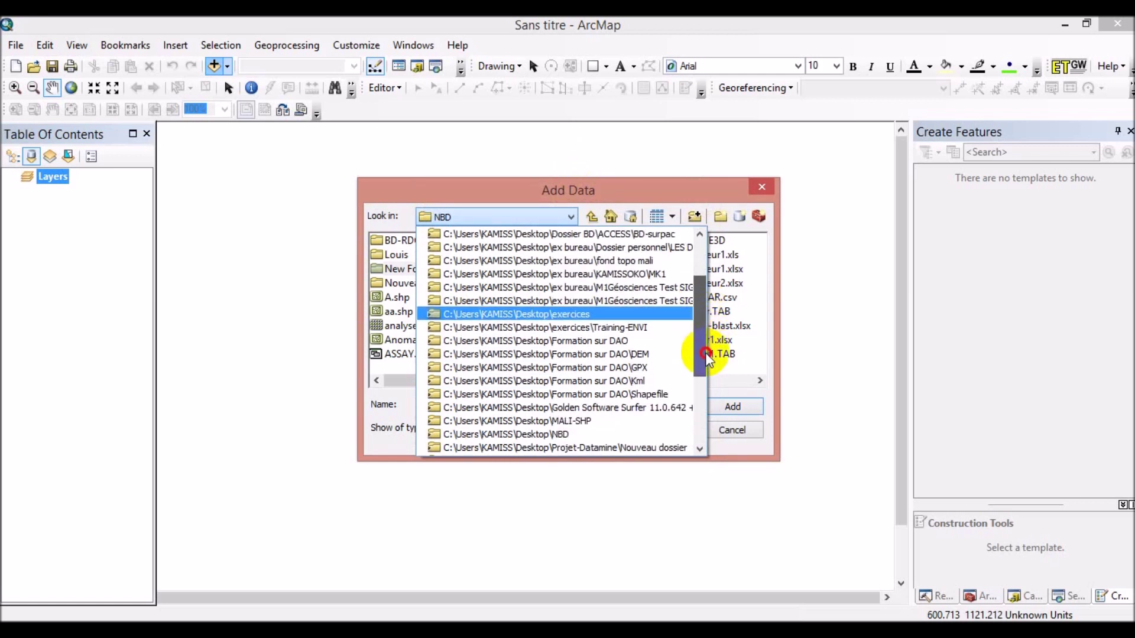
{"action": "left_click", "coordinate": [577, 433]}
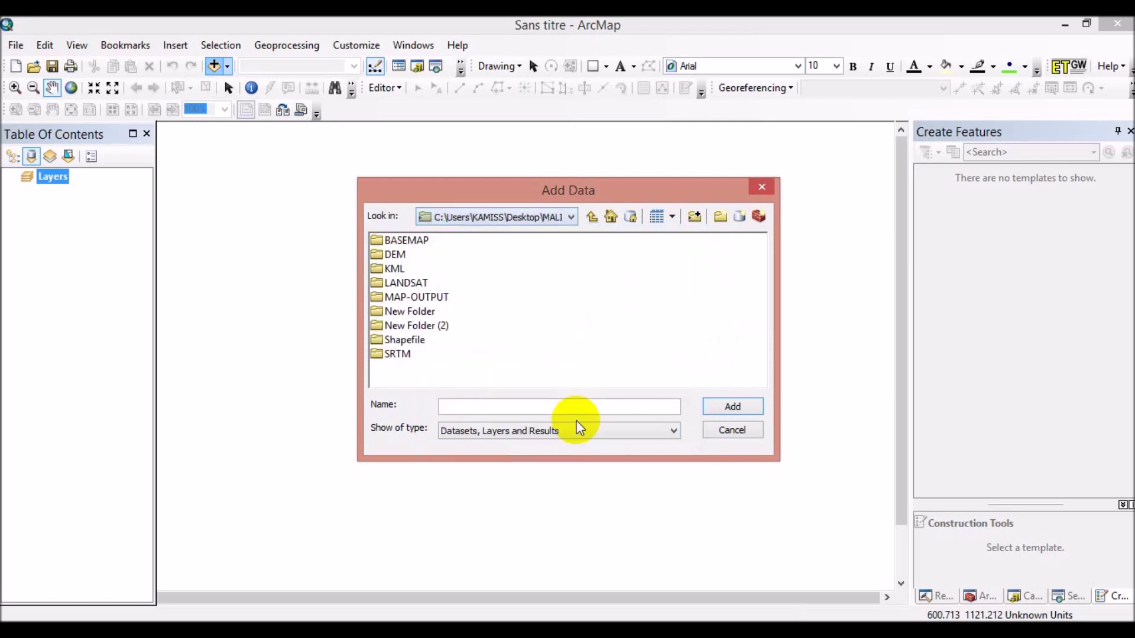
{"action": "double_click", "coordinate": [393, 254]}
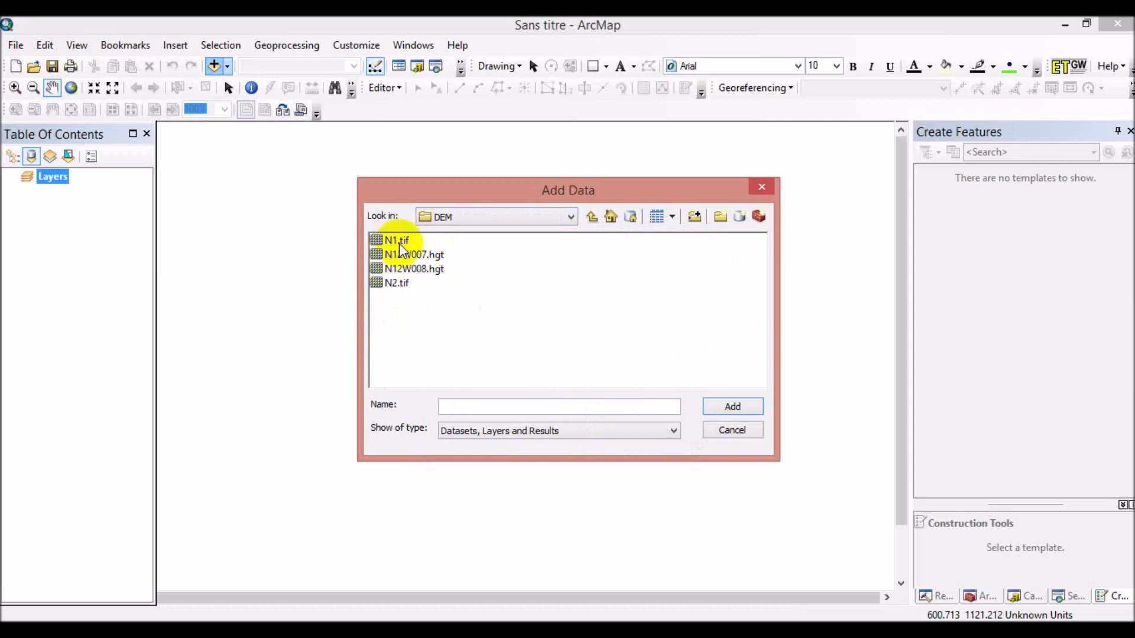
{"action": "left_click", "coordinate": [399, 242]}
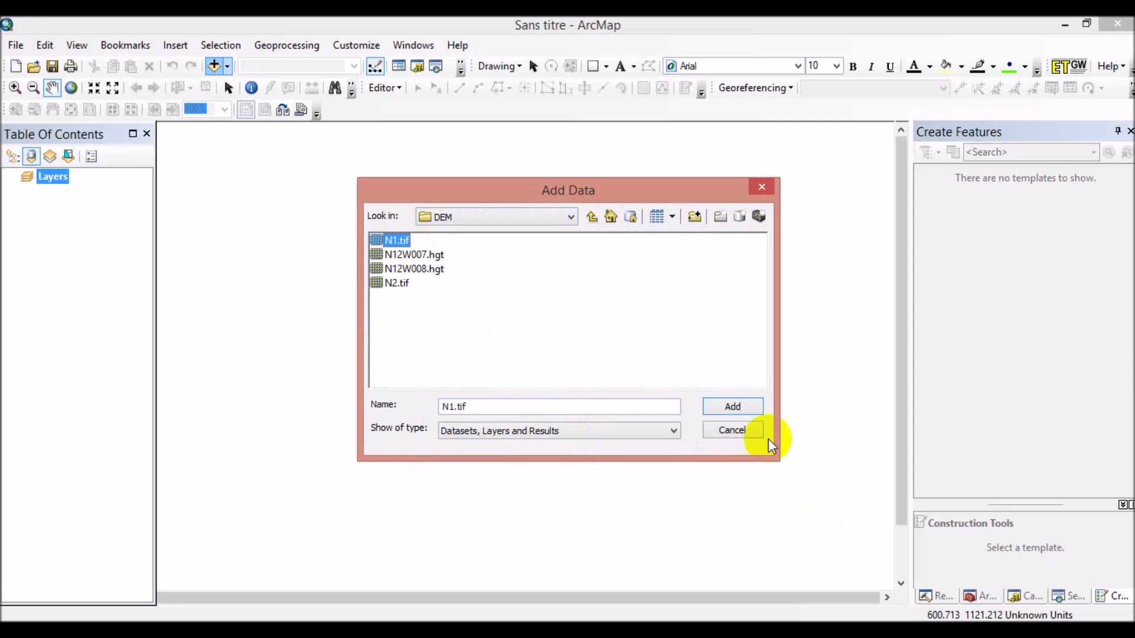
{"action": "left_click", "coordinate": [733, 407]}
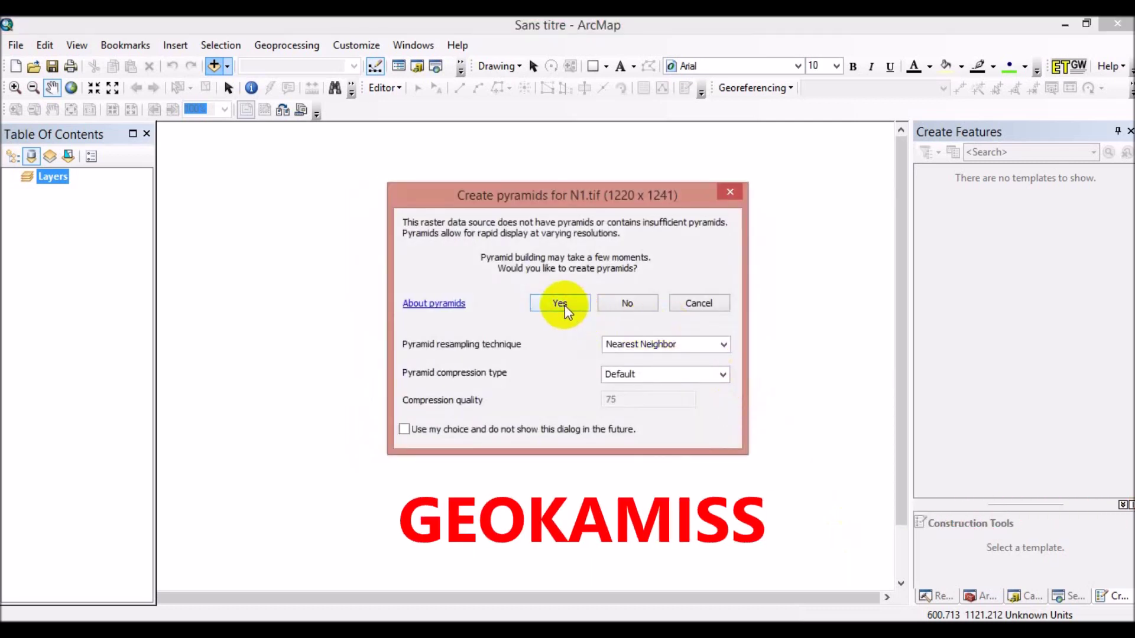
{"action": "left_click", "coordinate": [561, 302]}
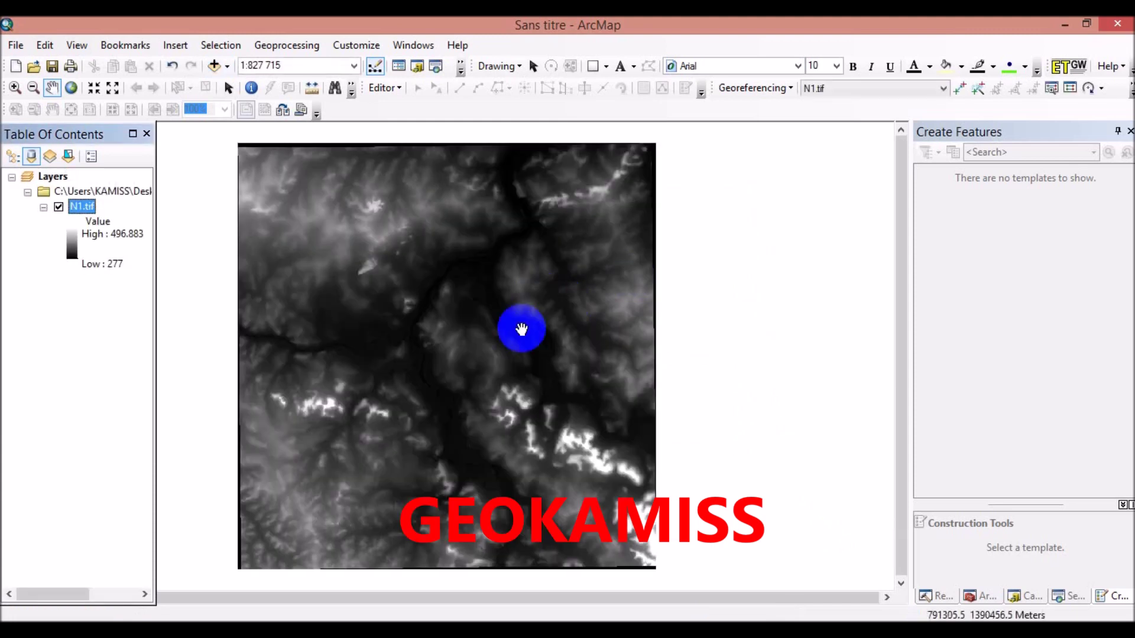
Add N2.tif from the DEM folder to the map and build its pyramids with the default settings.
{"action": "mouse_move", "coordinate": [481, 332]}
{"action": "left_mouse_down"}
{"action": "mouse_move", "coordinate": [597, 329]}
{"action": "mouse_move", "coordinate": [608, 342]}
{"action": "left_mouse_up"}
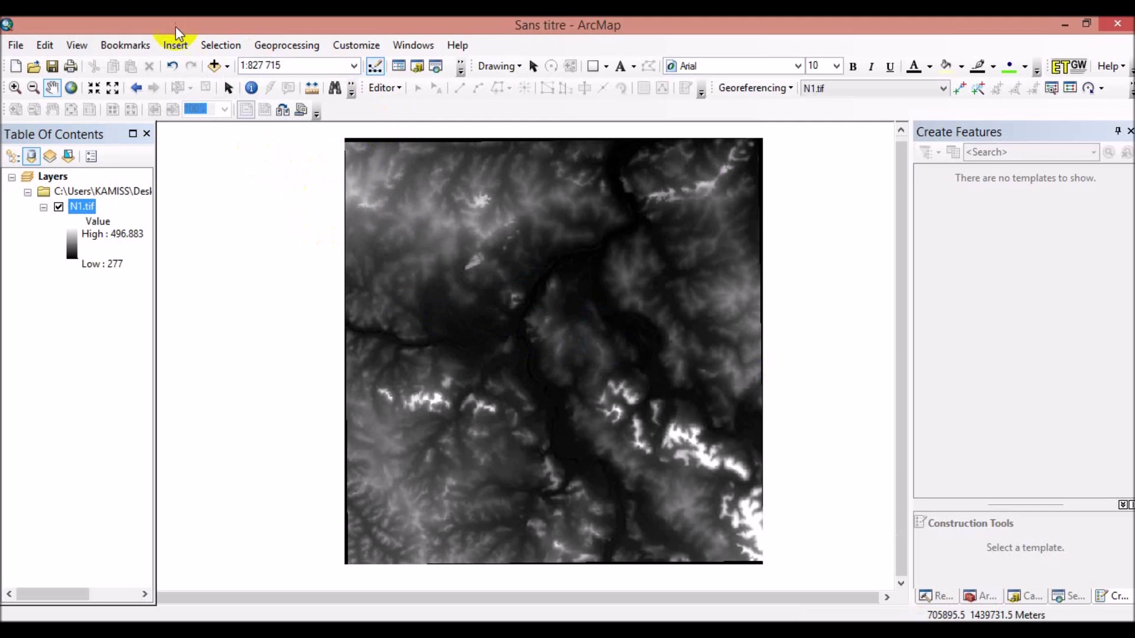
{"action": "left_click", "coordinate": [212, 65]}
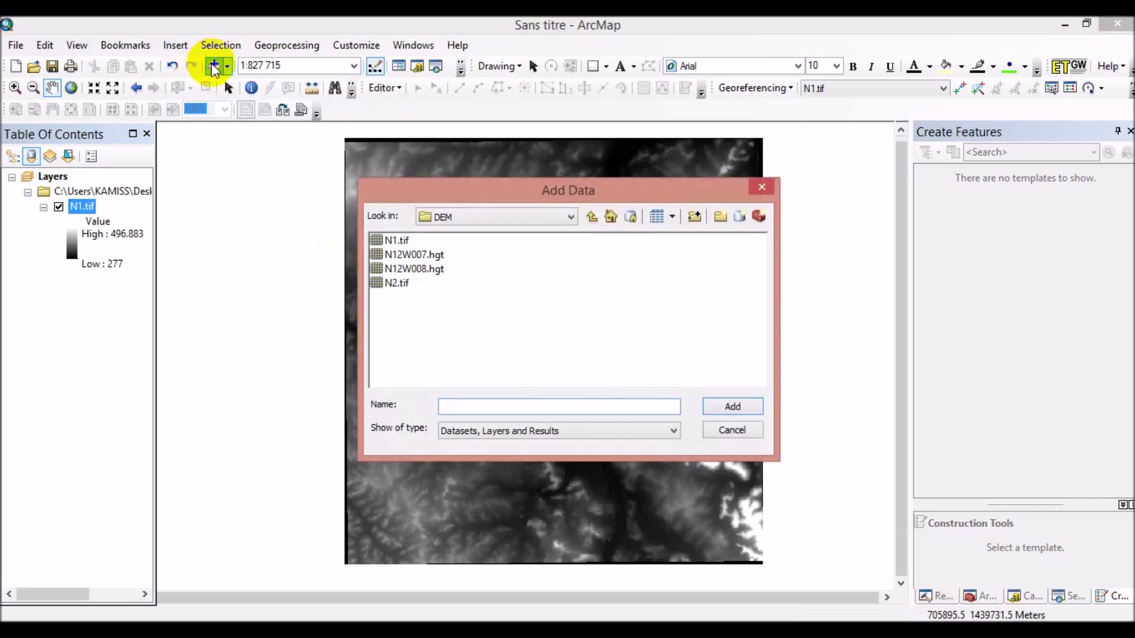
{"action": "left_click", "coordinate": [391, 282]}
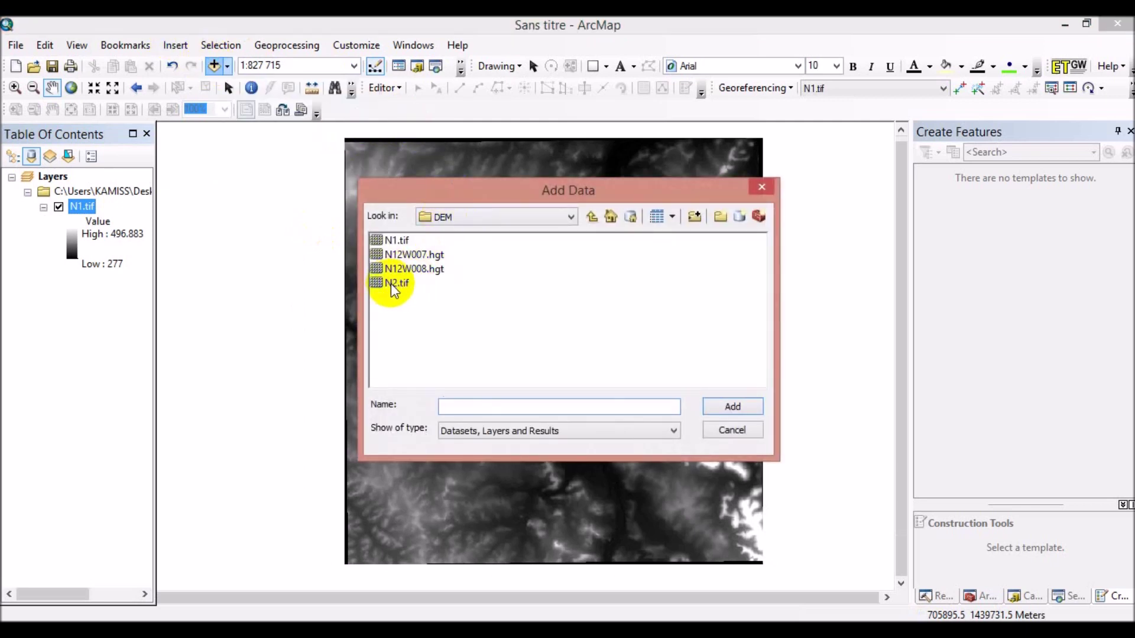
{"action": "left_click", "coordinate": [732, 407]}
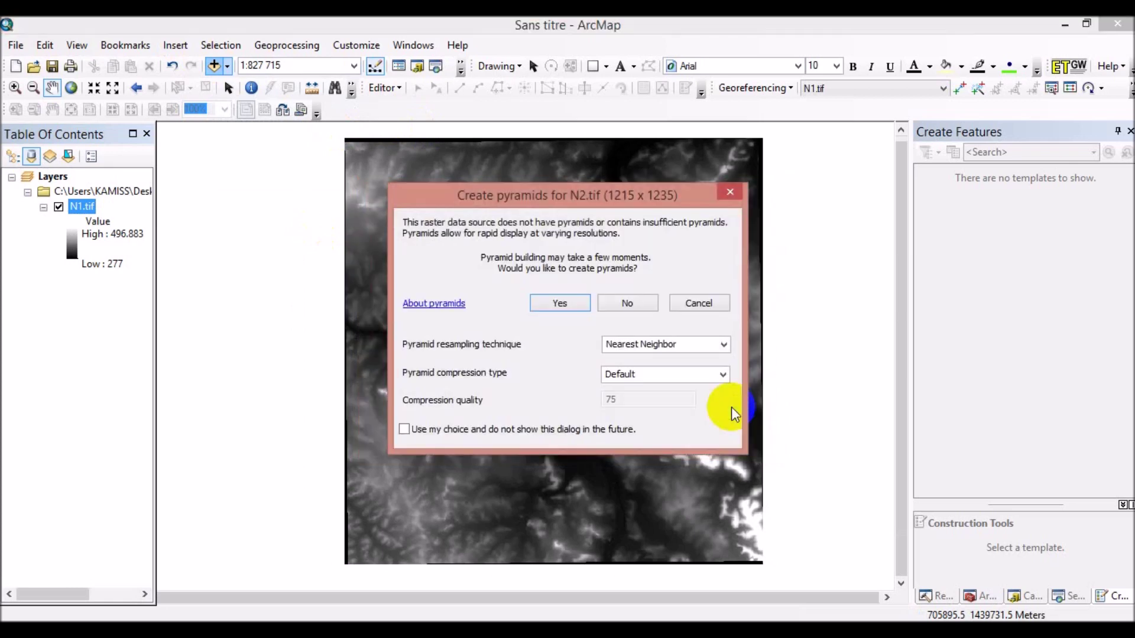
{"action": "left_click", "coordinate": [560, 304]}
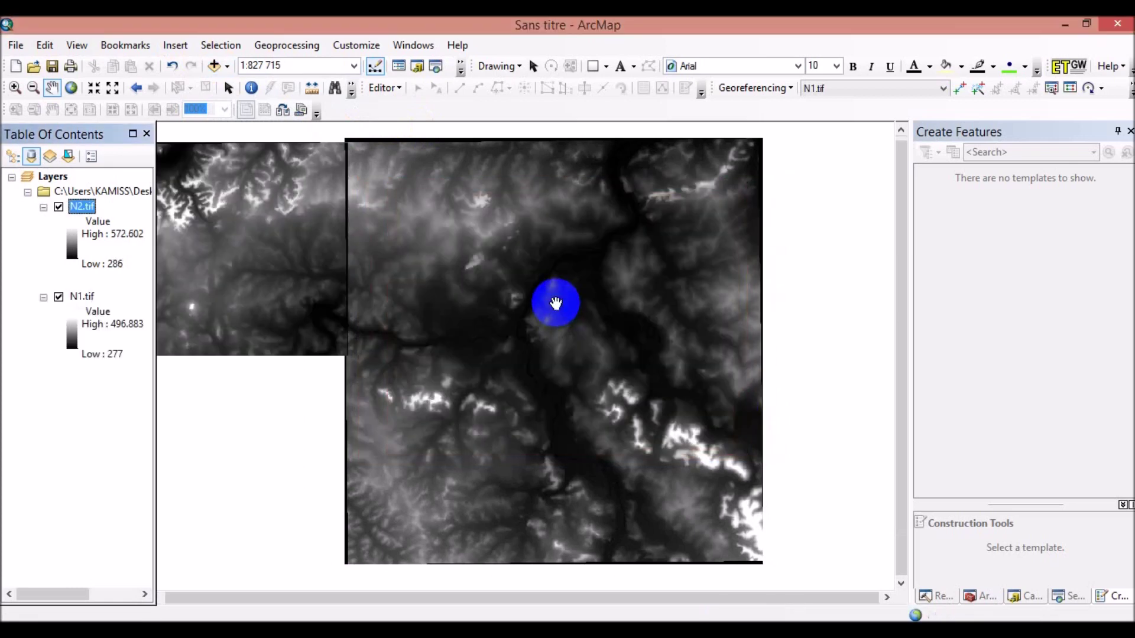
Bring both DEM tiles into view together and examine how N1.tif and N2.tif adjoin.
{"action": "left_click_drag", "start_coordinate": [471, 339], "coordinate": [583, 339]}
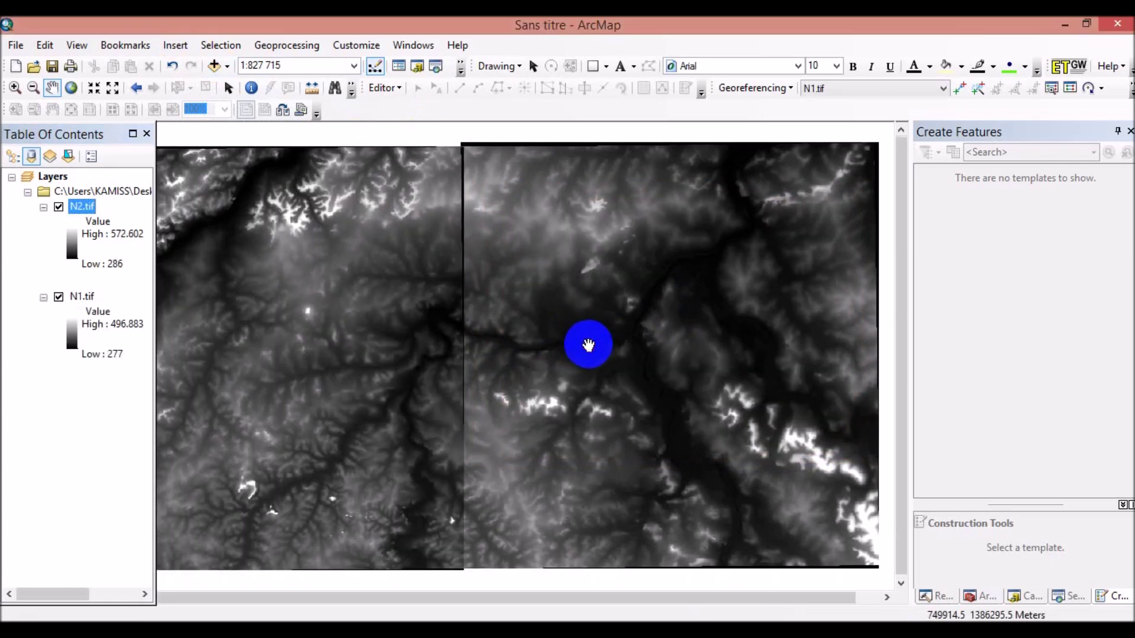
{"action": "scroll", "coordinate": [561, 340], "scroll_direction": "up", "scroll_amount": 2}
{"action": "left_click_drag", "start_coordinate": [369, 340], "coordinate": [395, 340]}
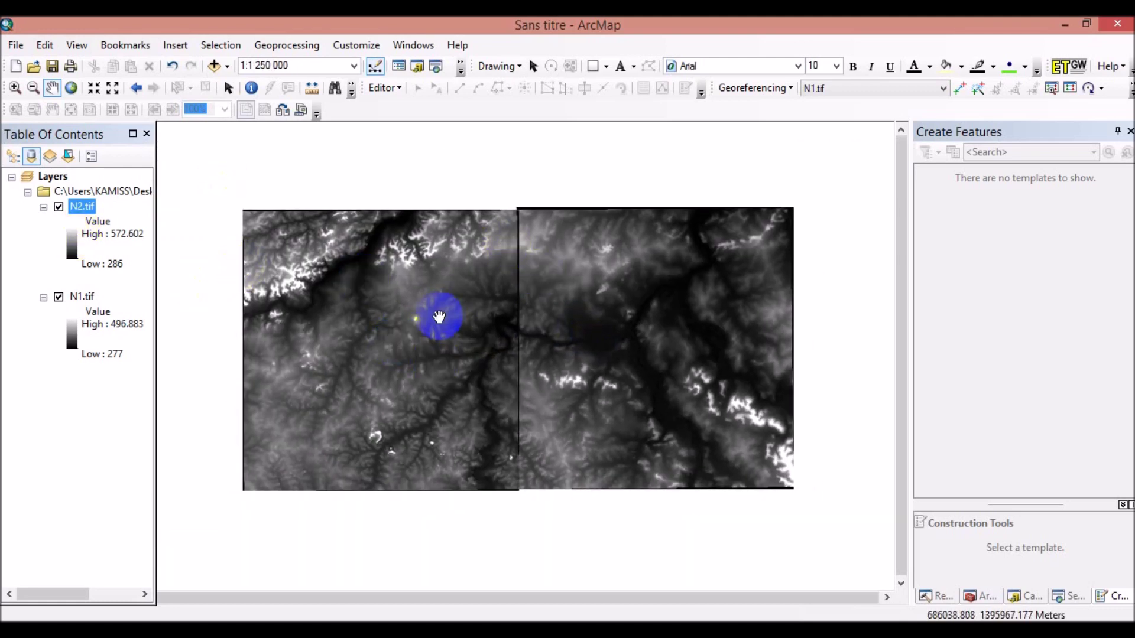
{"action": "left_click_drag", "start_coordinate": [433, 325], "coordinate": [442, 317]}
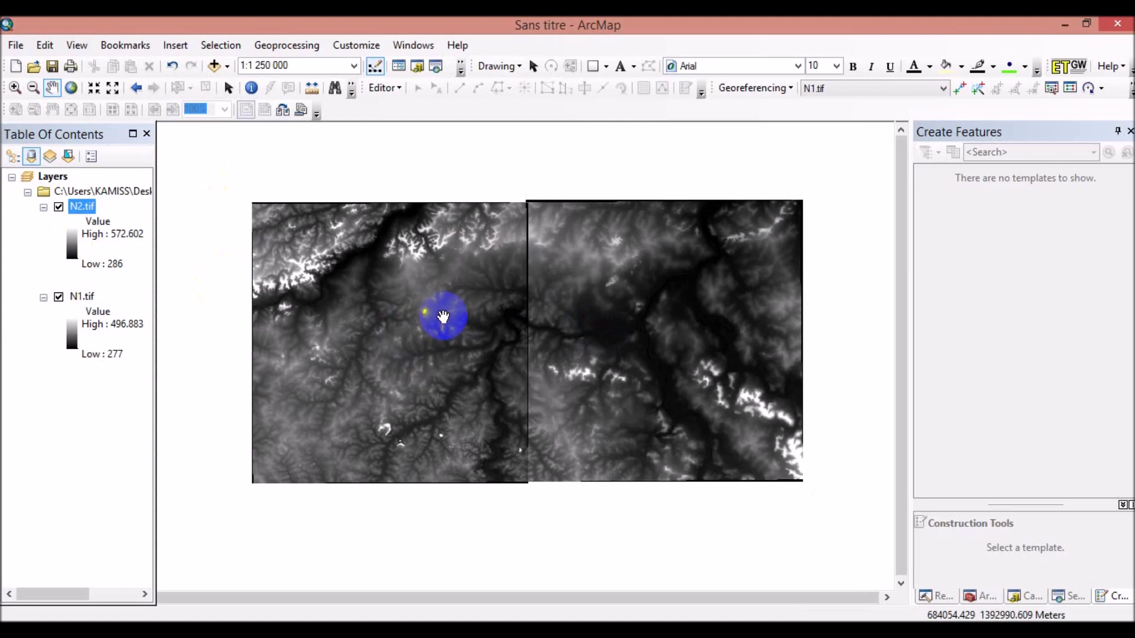
{"action": "left_click_drag", "start_coordinate": [443, 318], "coordinate": [462, 302]}
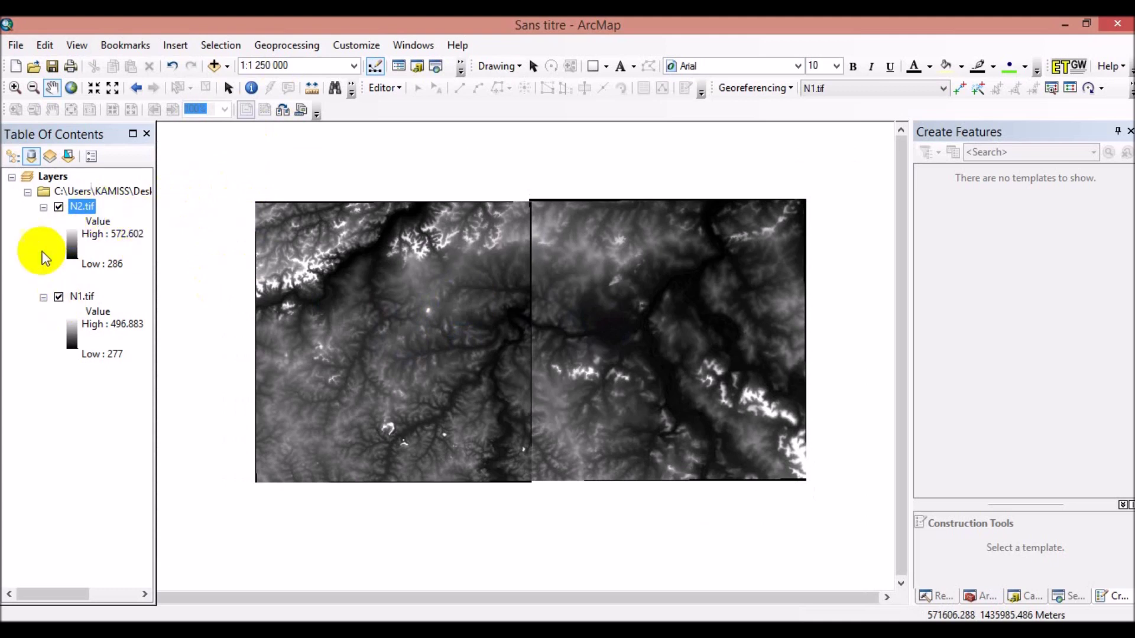
{"action": "left_click", "coordinate": [402, 323]}
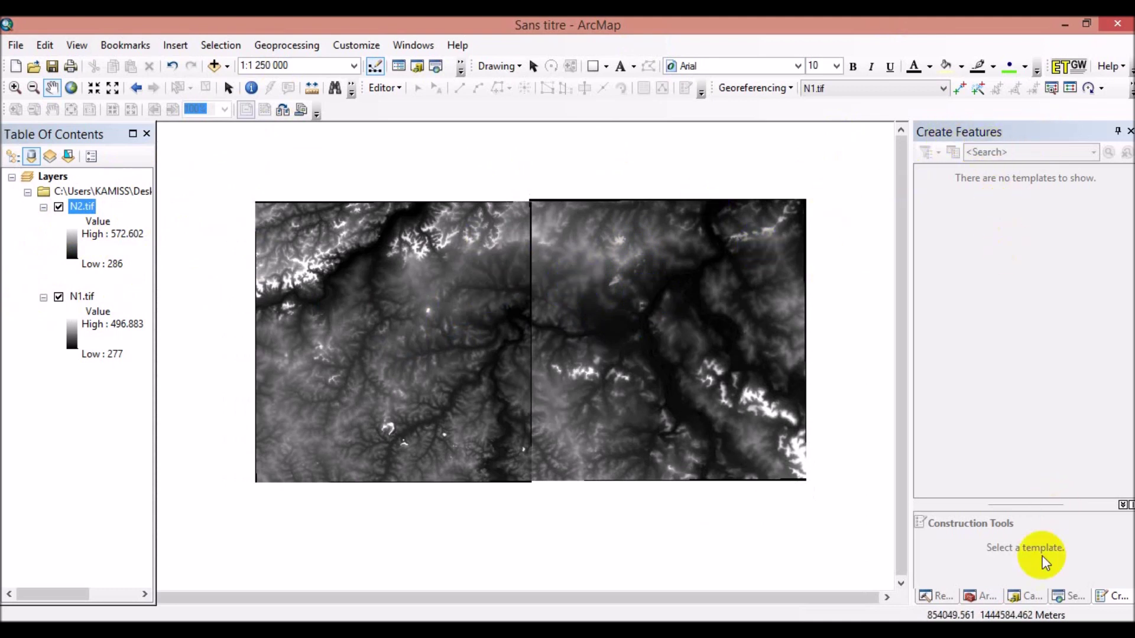
{"action": "left_click", "coordinate": [1075, 597]}
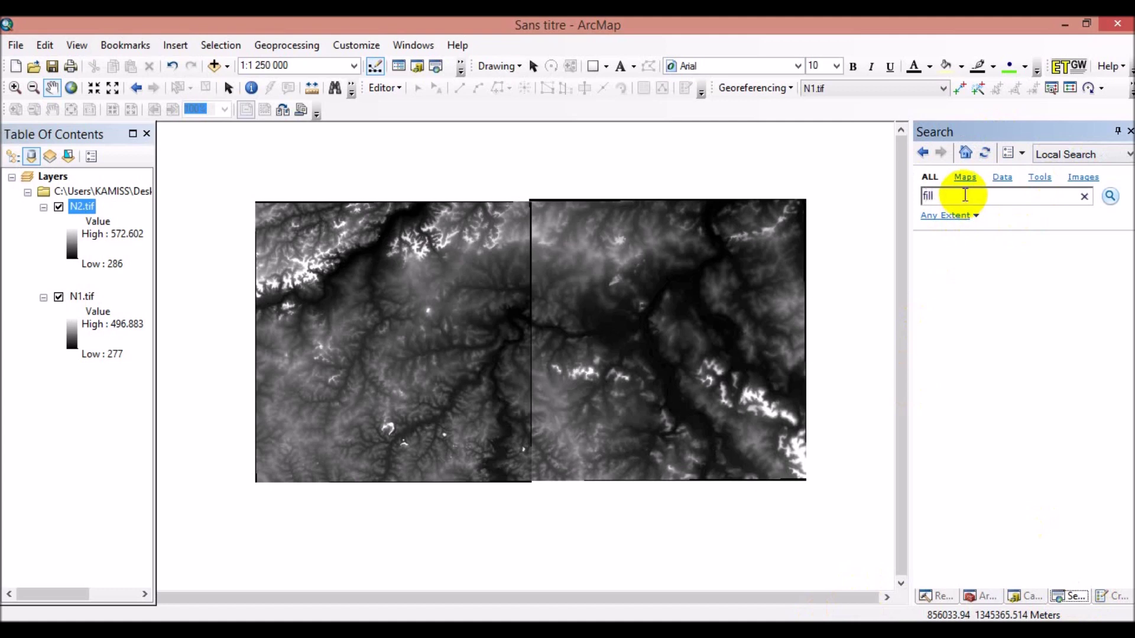
{"action": "key", "text": "Return"}
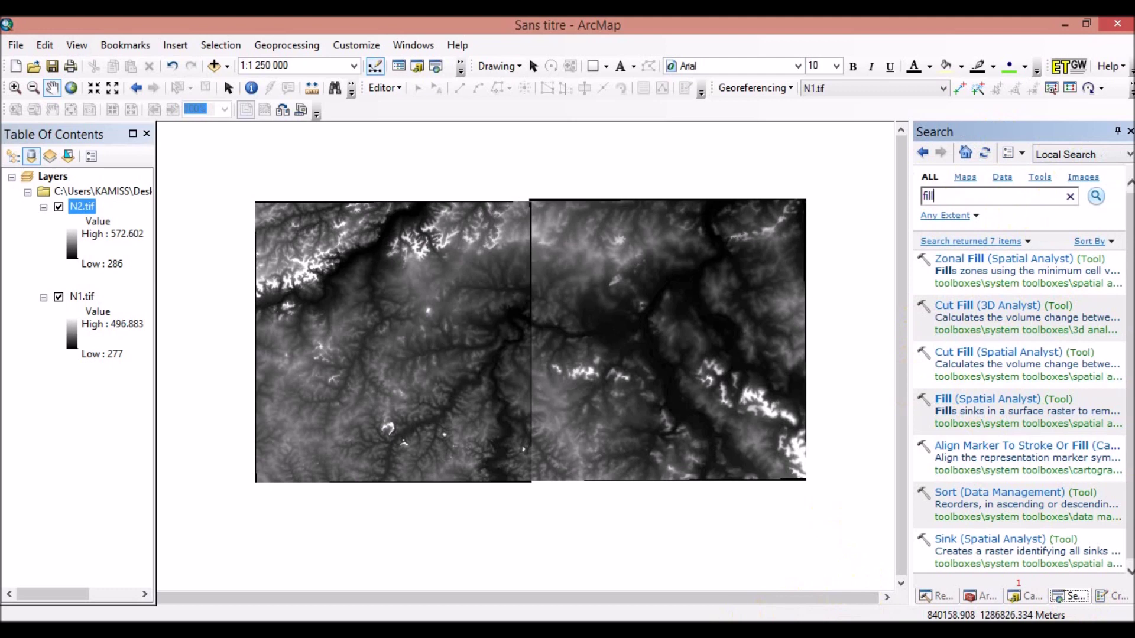
{"action": "left_click", "coordinate": [957, 405]}
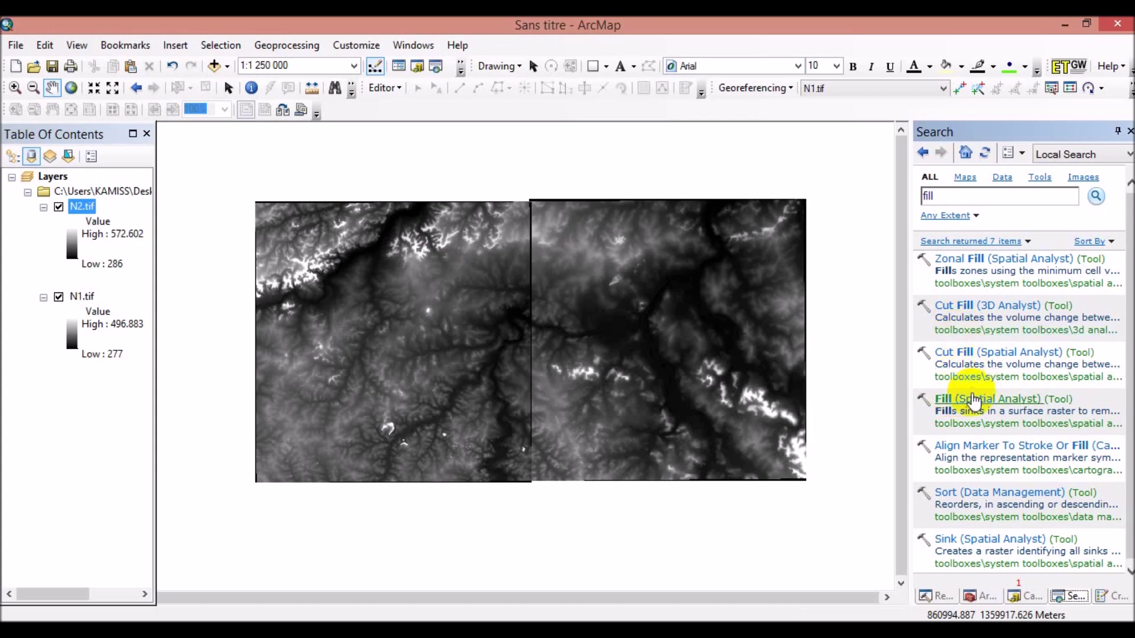
{"action": "left_click", "coordinate": [971, 396]}
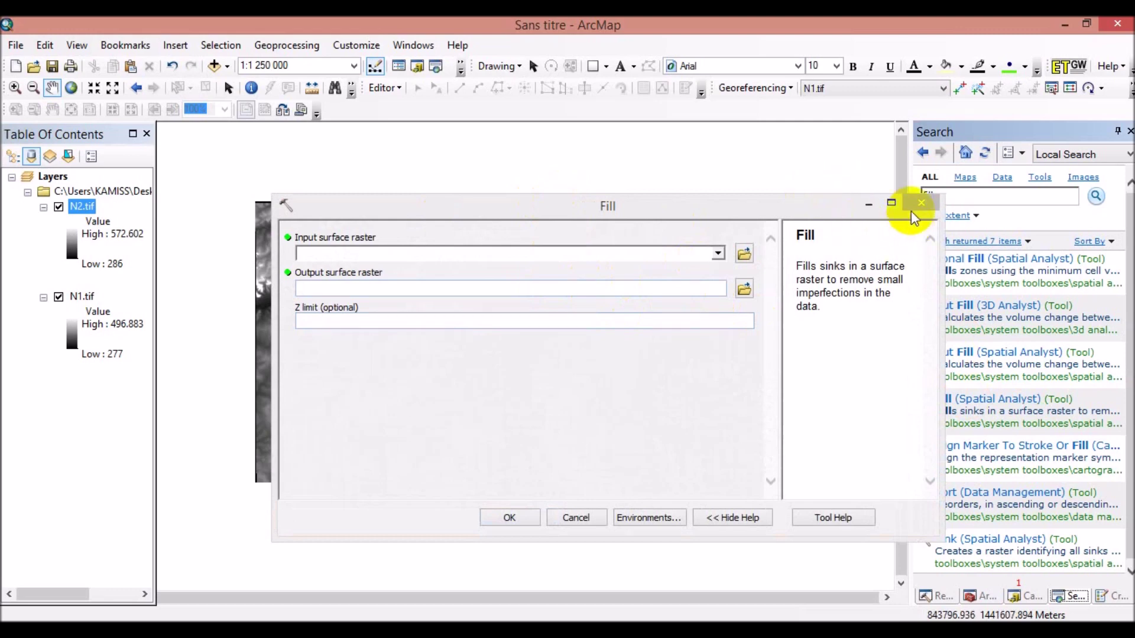
{"action": "left_click", "coordinate": [922, 201]}
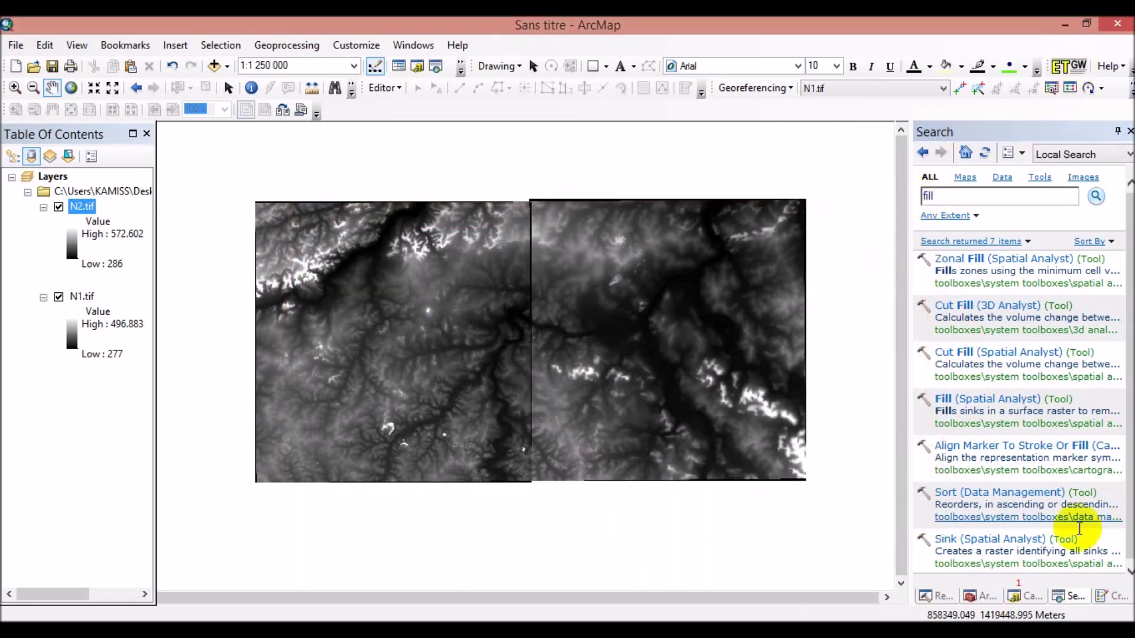
Run the Spatial Analyst Hydrology Fill tool on N2.tif with the default output raster and no Z limit.
{"action": "left_click", "coordinate": [970, 596]}
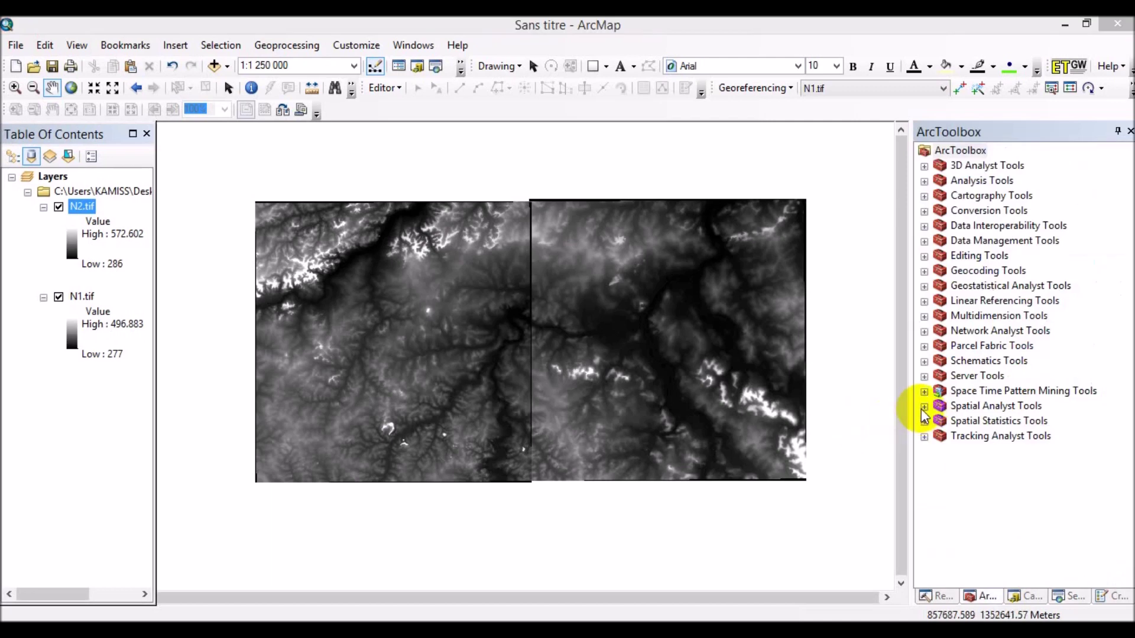
{"action": "left_click", "coordinate": [924, 406]}
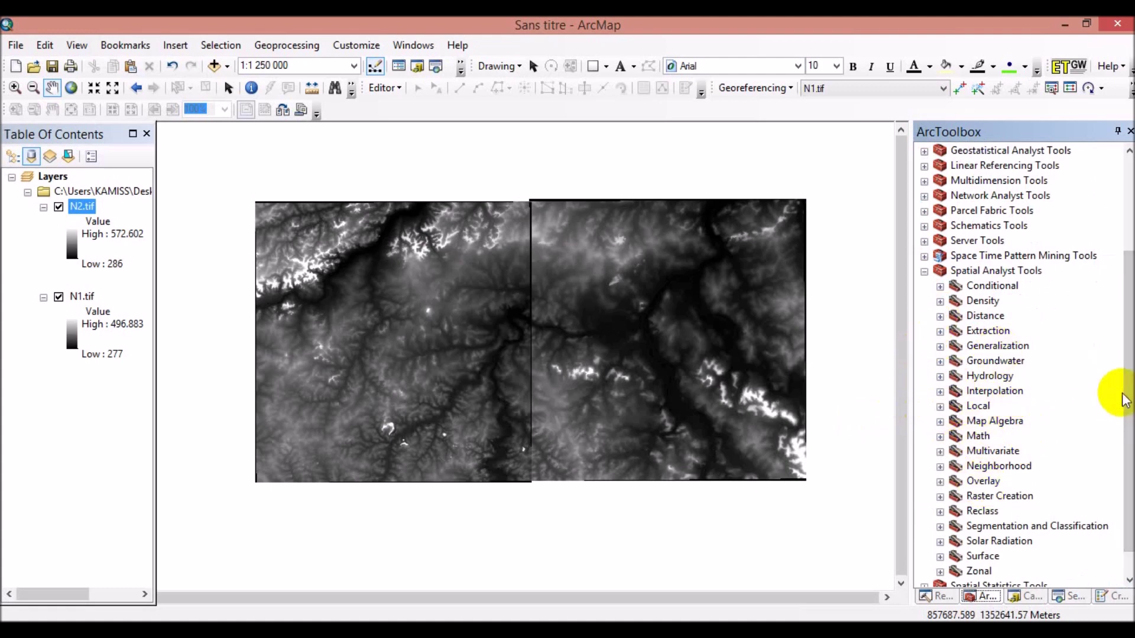
{"action": "left_click_drag", "start_coordinate": [1127, 389], "coordinate": [1127, 408]}
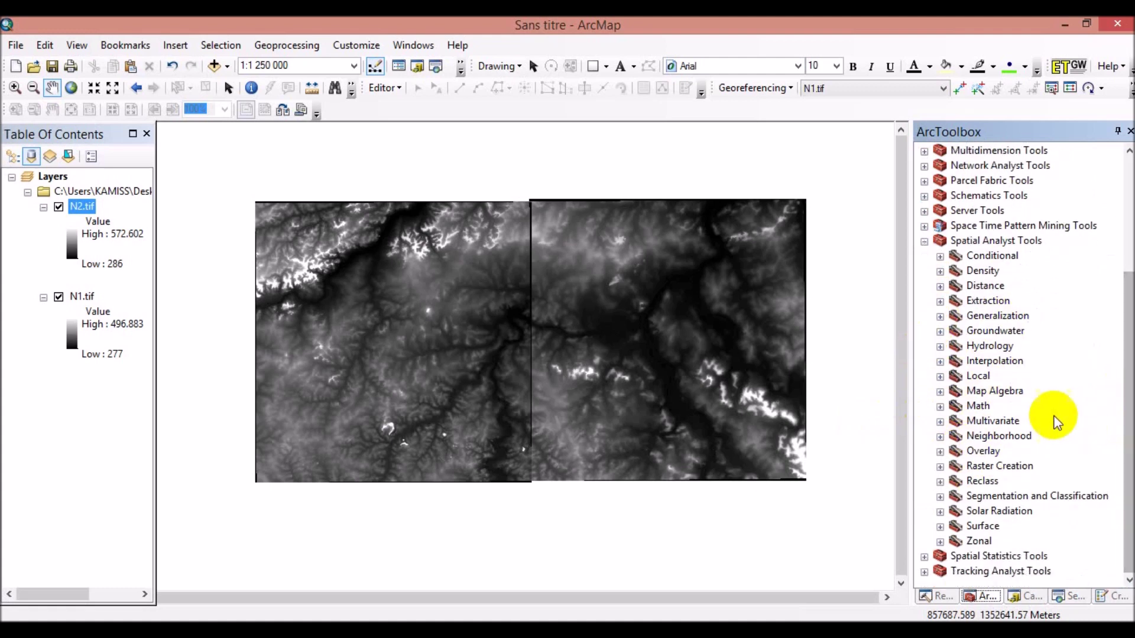
{"action": "left_click", "coordinate": [940, 347]}
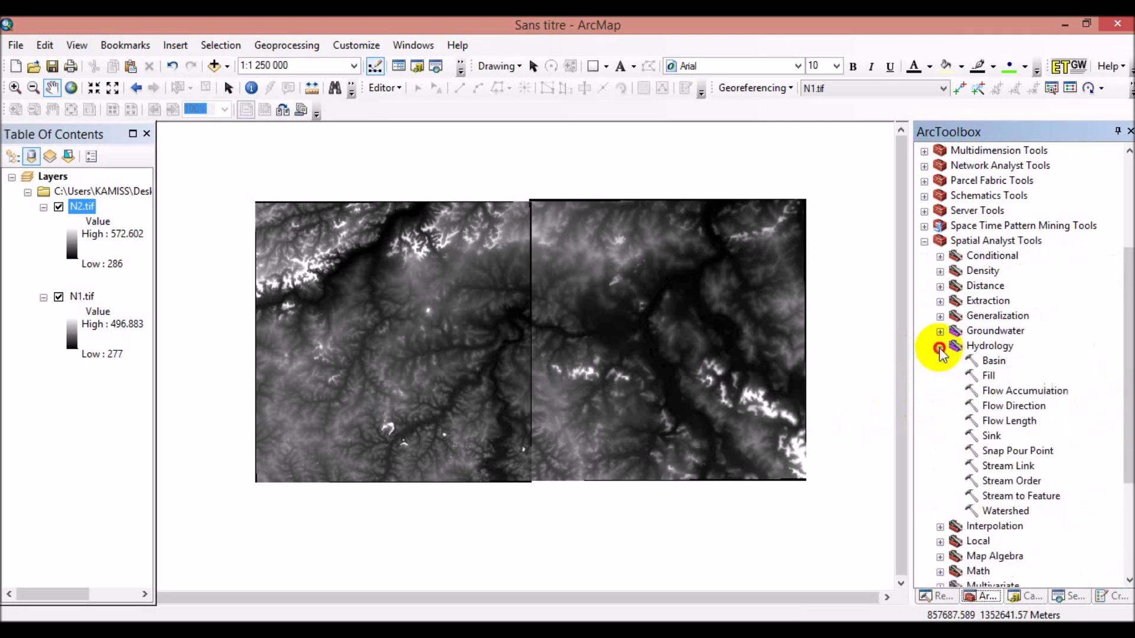
{"action": "double_click", "coordinate": [987, 375]}
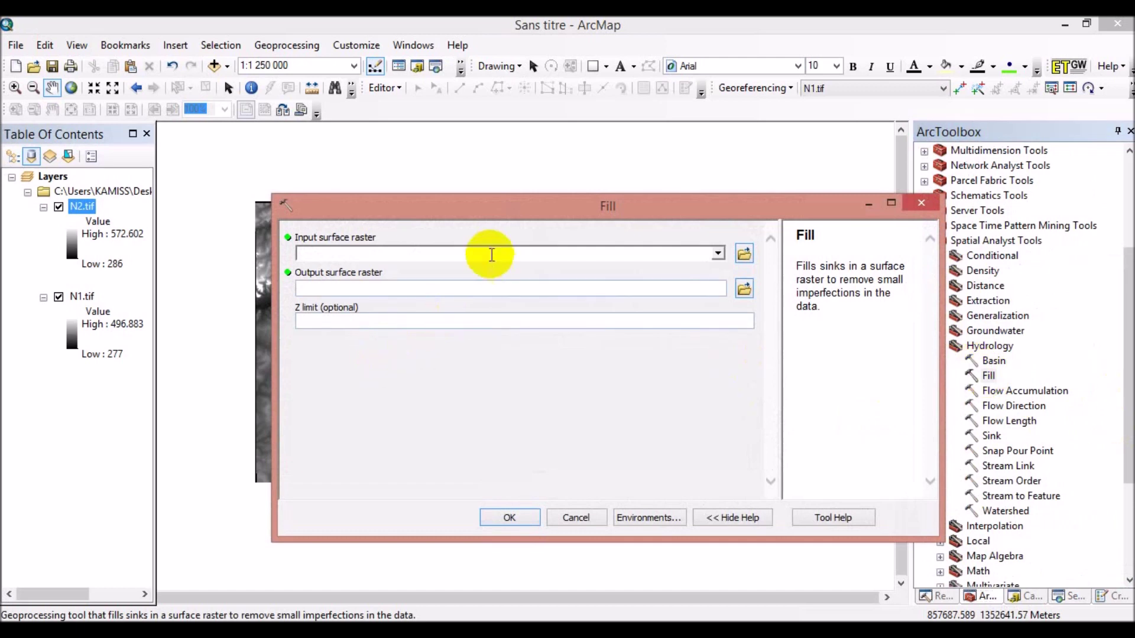
{"action": "left_click", "coordinate": [309, 259]}
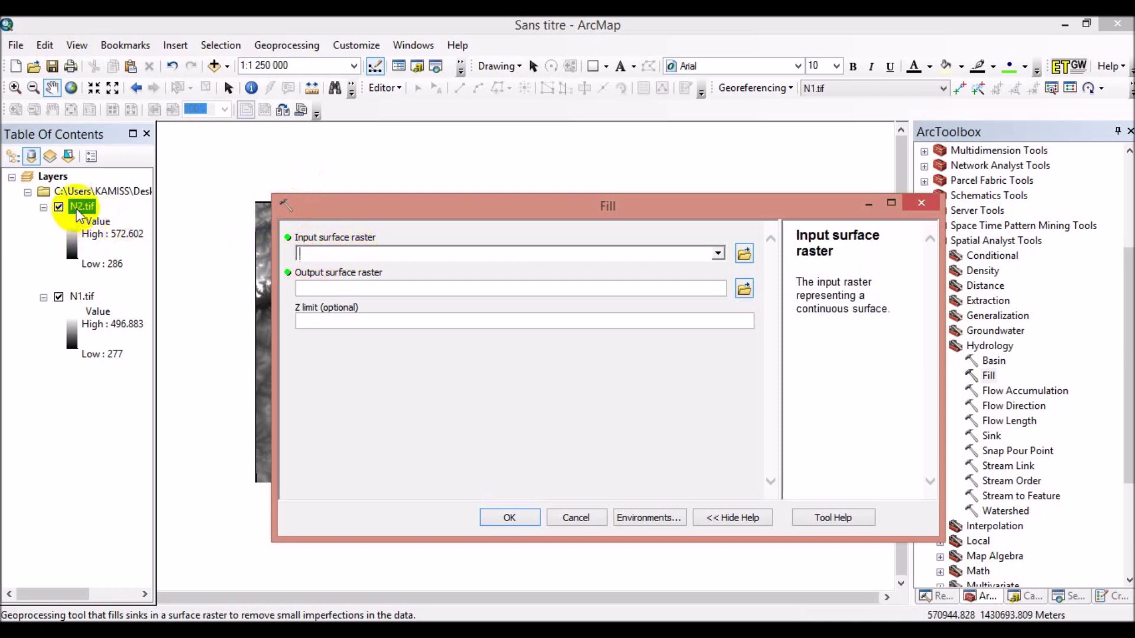
{"action": "left_click", "coordinate": [720, 254]}
{"action": "left_click", "coordinate": [720, 254]}
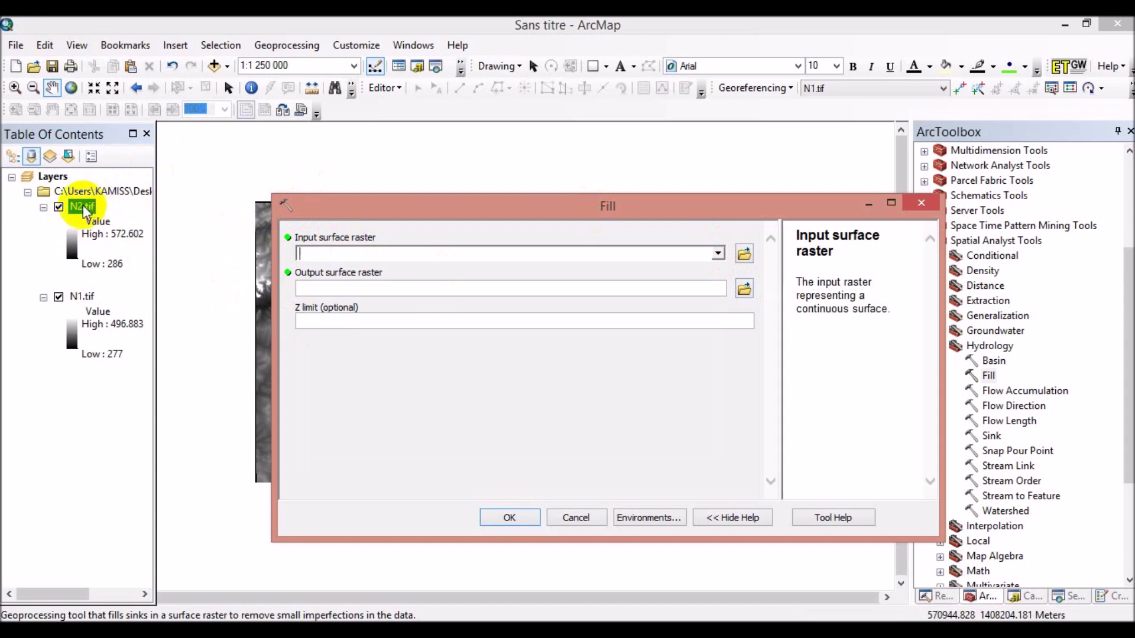
{"action": "left_click_drag", "start_coordinate": [80, 206], "coordinate": [335, 248]}
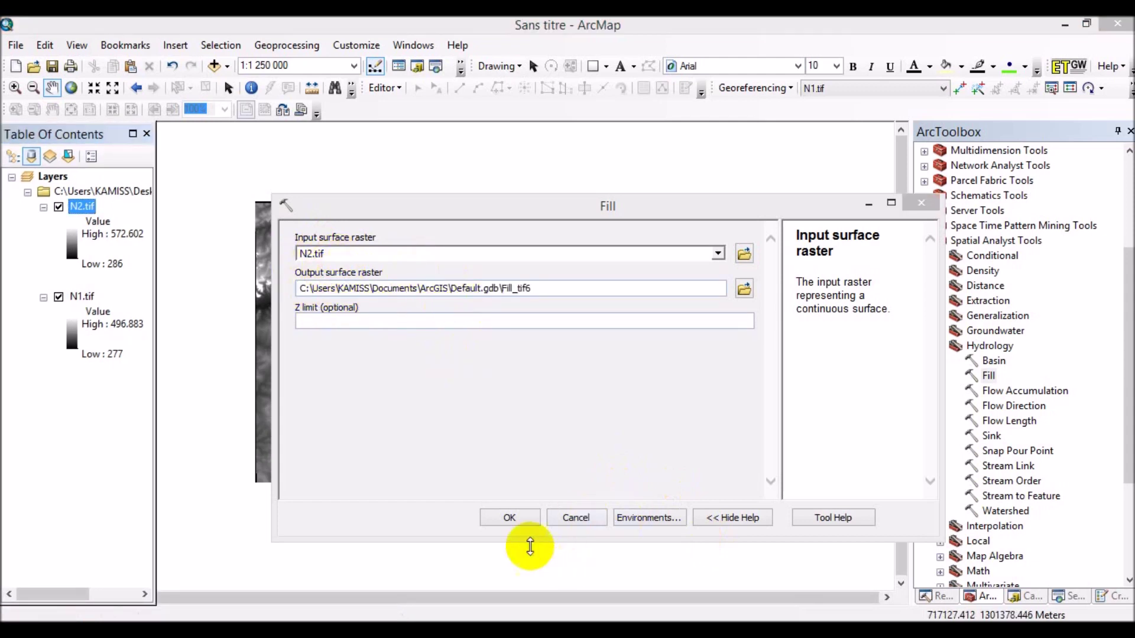
{"action": "left_click", "coordinate": [503, 518]}
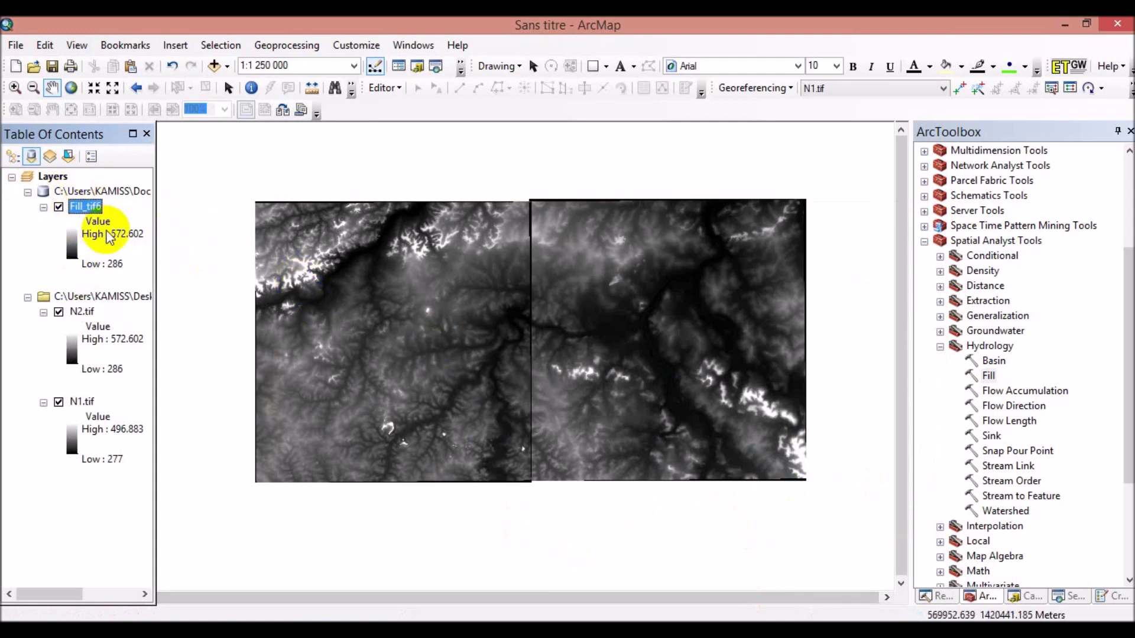
Compare the filled N2 raster with the original tiles by switching the visibility of the layers off and on.
{"action": "left_click", "coordinate": [59, 207]}
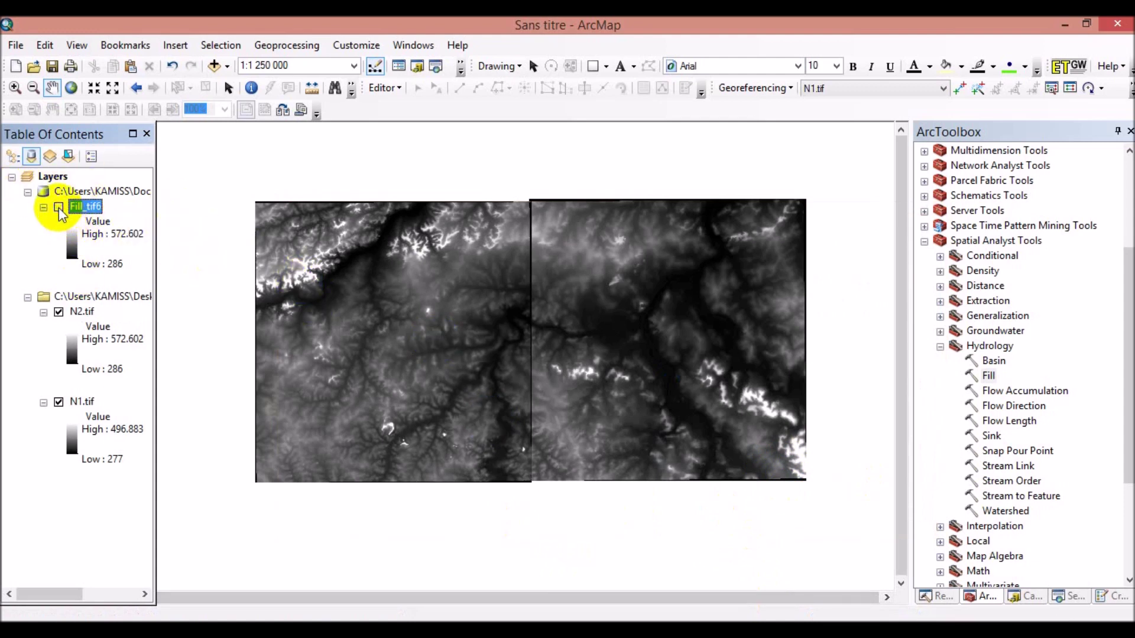
{"action": "left_click", "coordinate": [59, 207]}
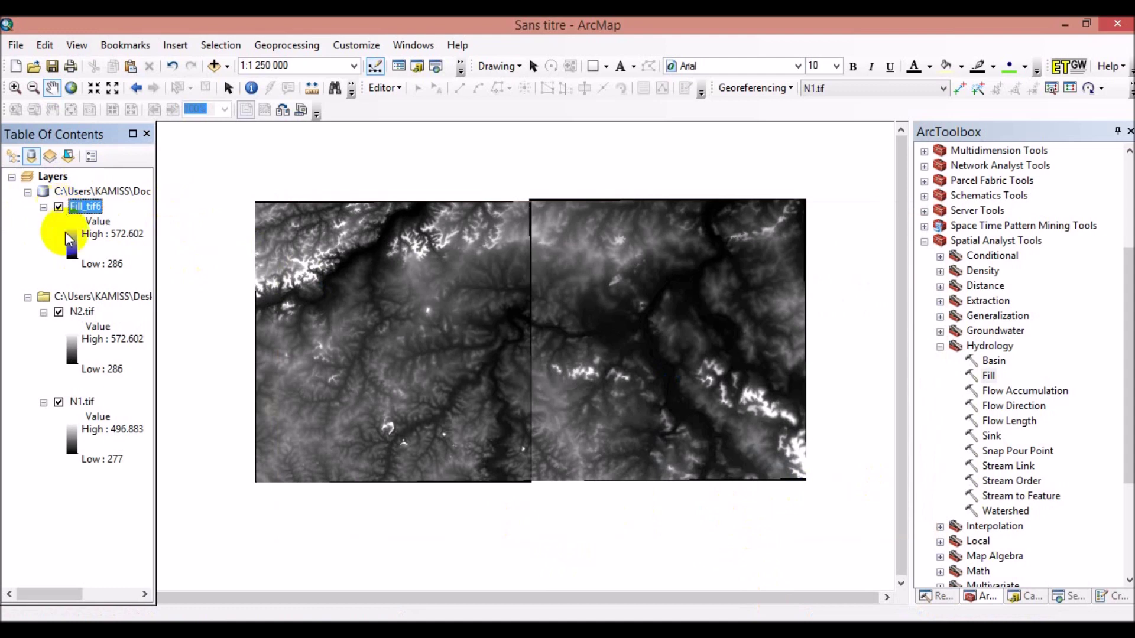
{"action": "left_click", "coordinate": [59, 313]}
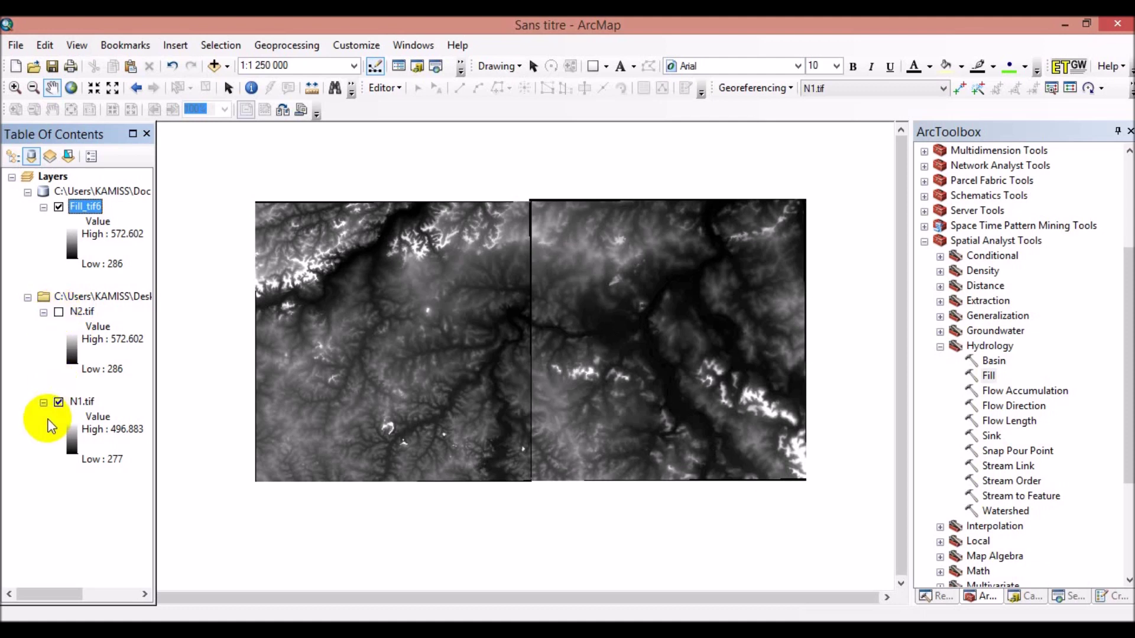
{"action": "left_click", "coordinate": [58, 403]}
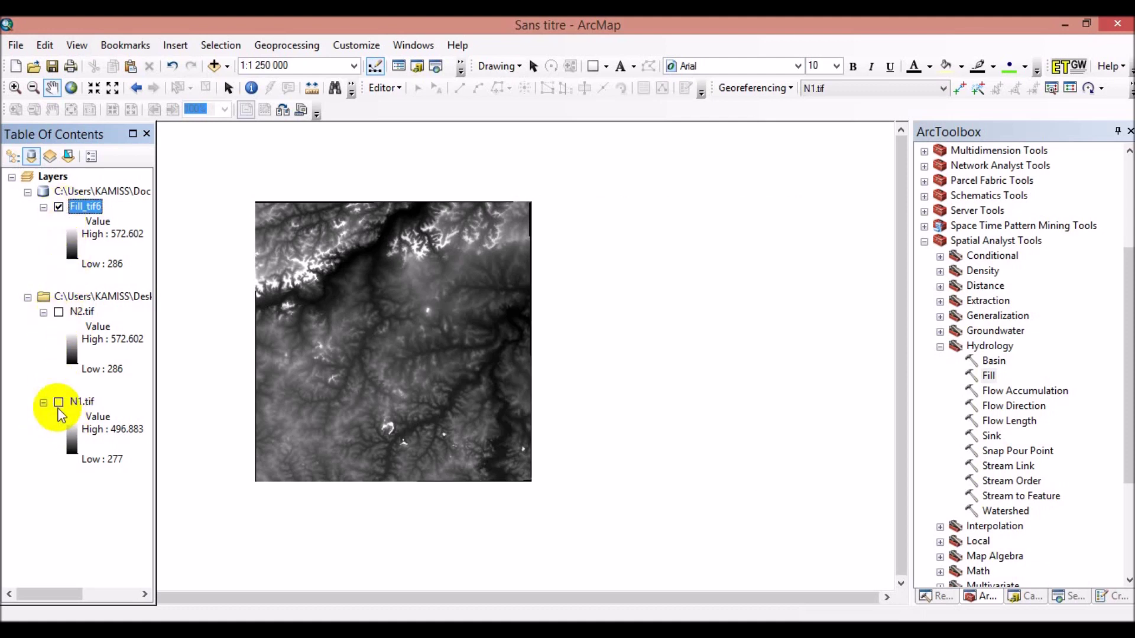
{"action": "left_click", "coordinate": [58, 403]}
{"action": "left_click", "coordinate": [59, 312]}
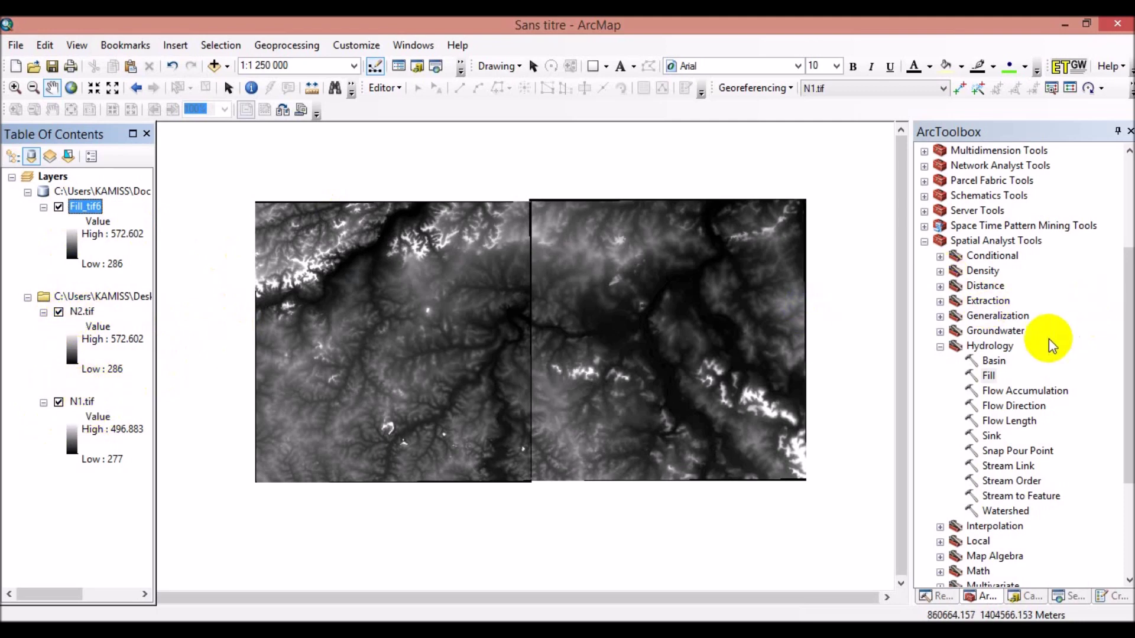
Run the Hydrology Fill tool on N1.tif with the default output raster and no Z limit.
{"action": "double_click", "coordinate": [987, 376]}
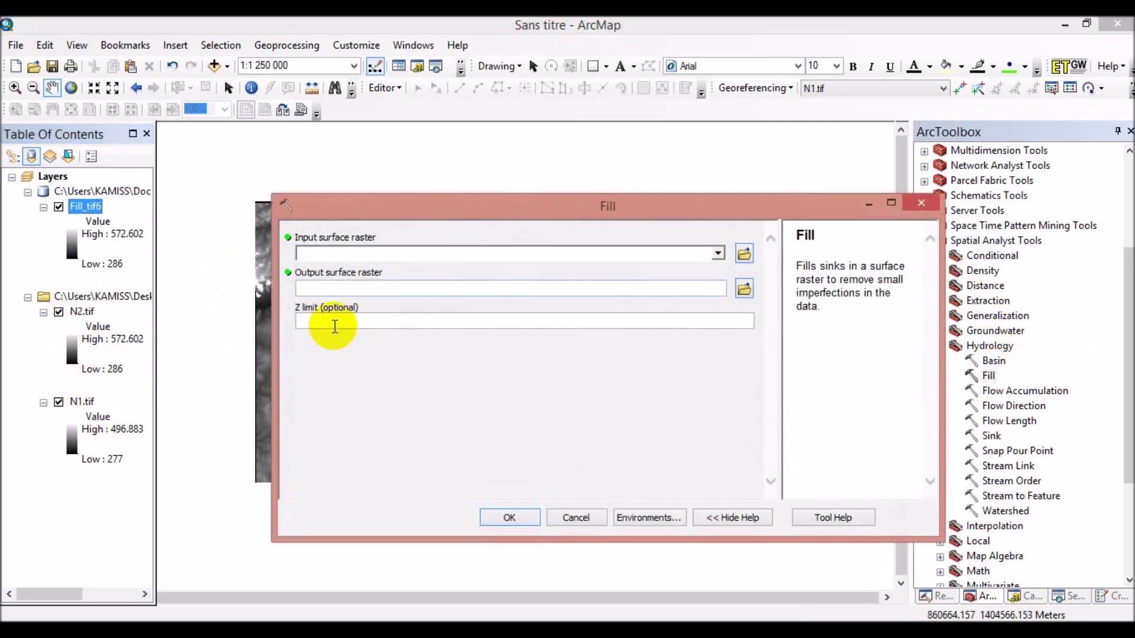
{"action": "left_click_drag", "start_coordinate": [75, 408], "coordinate": [375, 258]}
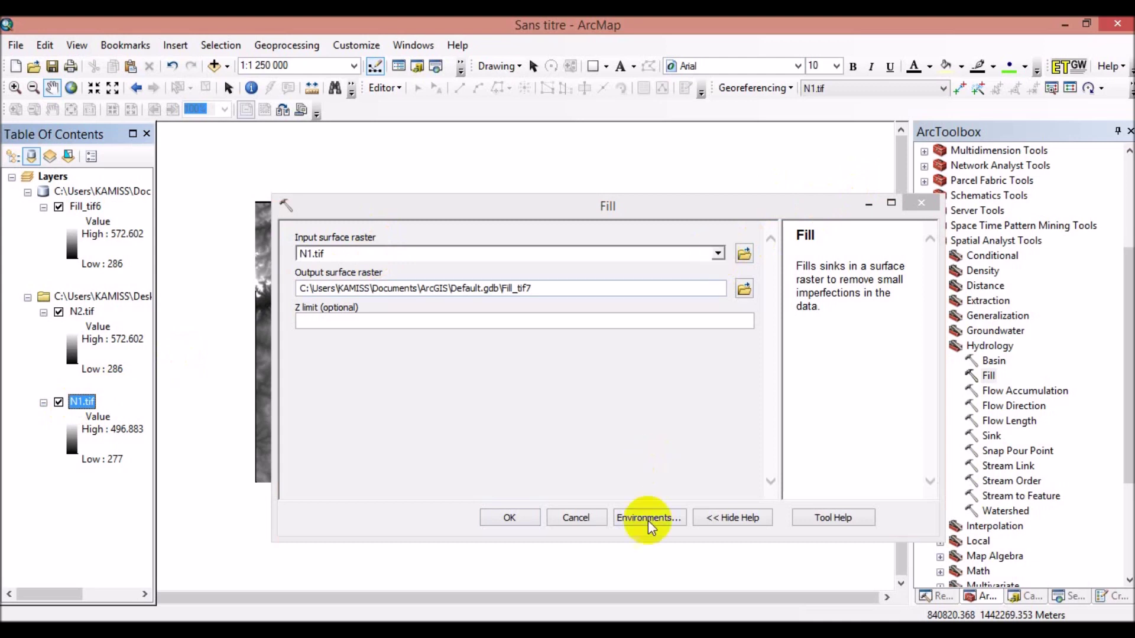
{"action": "left_click", "coordinate": [511, 517]}
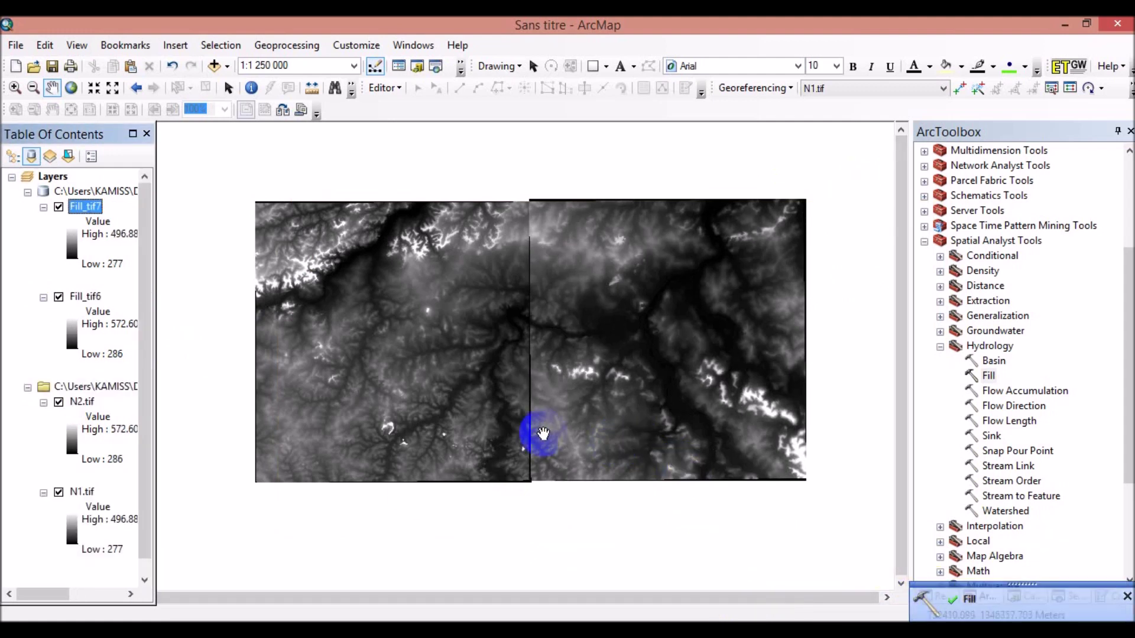
Turn off the original N1.tif and N2.tif layers and remove both from the map.
{"action": "left_click", "coordinate": [58, 493]}
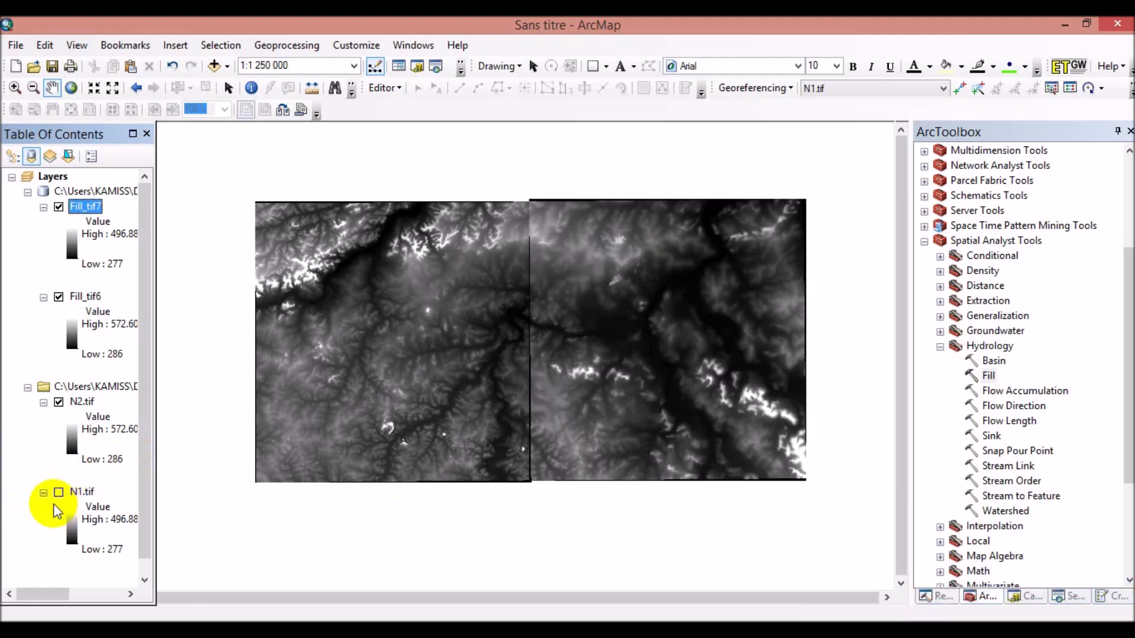
{"action": "left_click", "coordinate": [71, 210]}
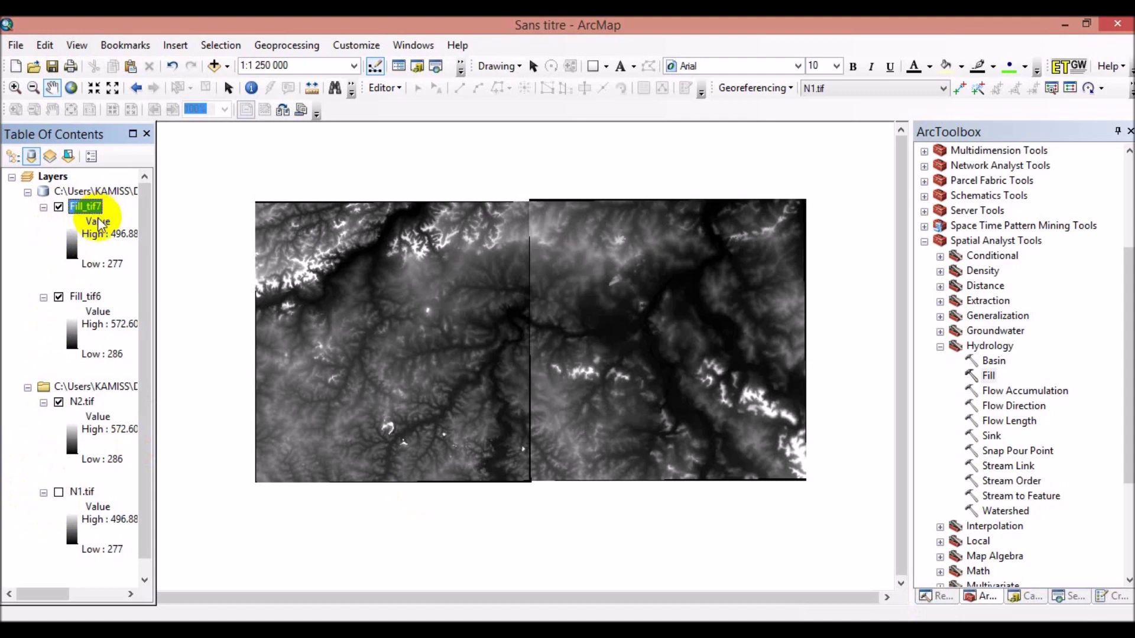
{"action": "left_click", "coordinate": [71, 447]}
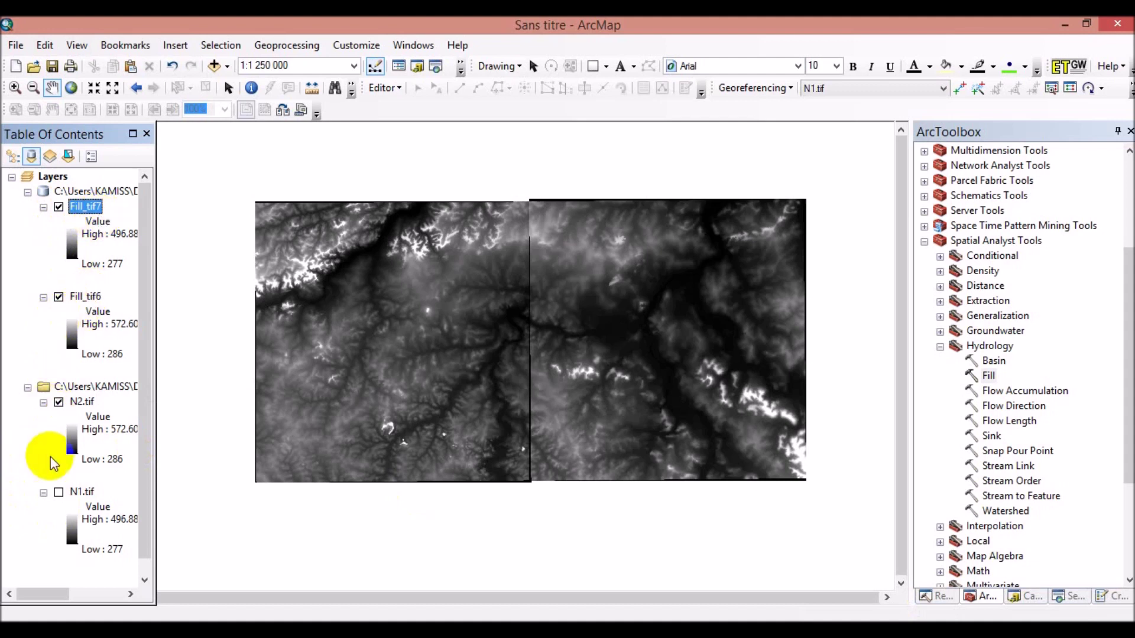
{"action": "left_click", "coordinate": [58, 404]}
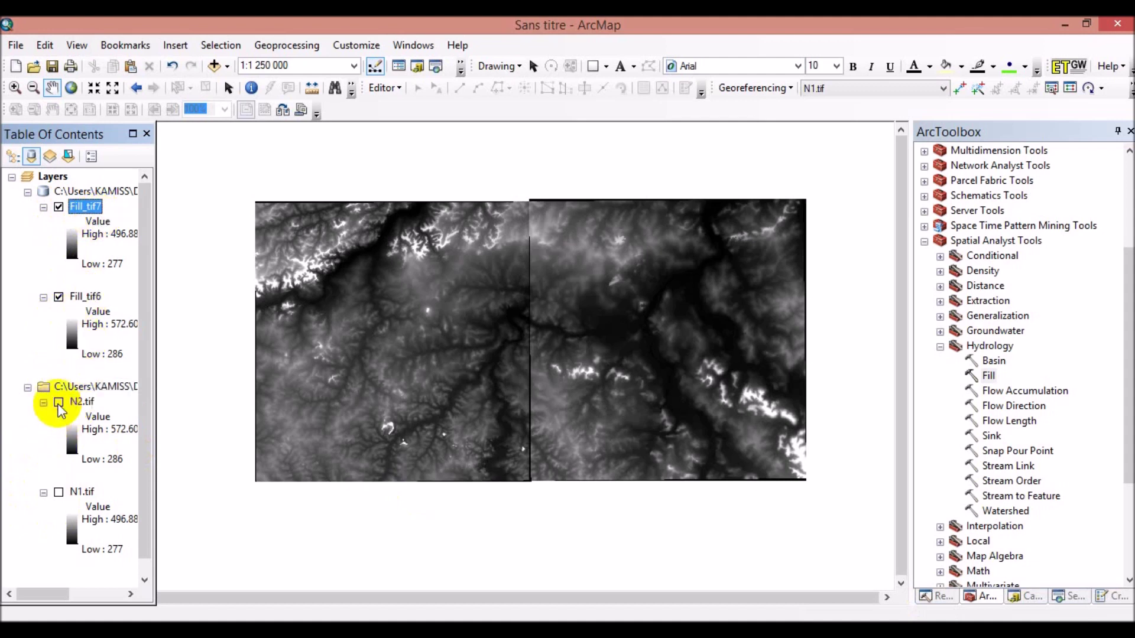
{"action": "left_click", "coordinate": [81, 494]}
{"action": "right_click", "coordinate": [82, 495]}
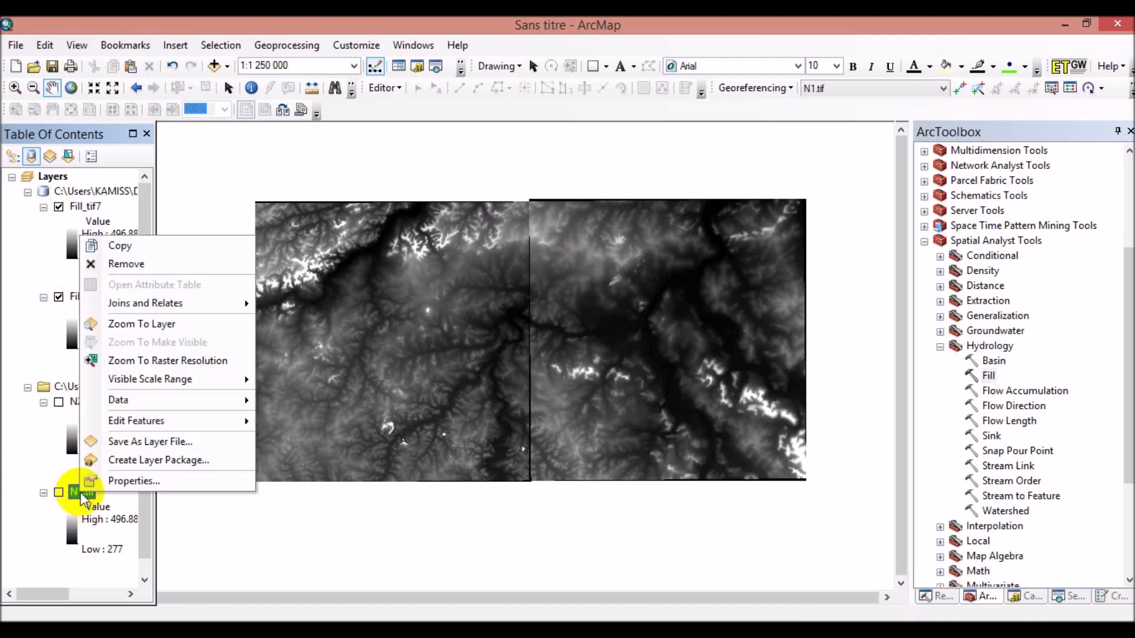
{"action": "left_click", "coordinate": [130, 265]}
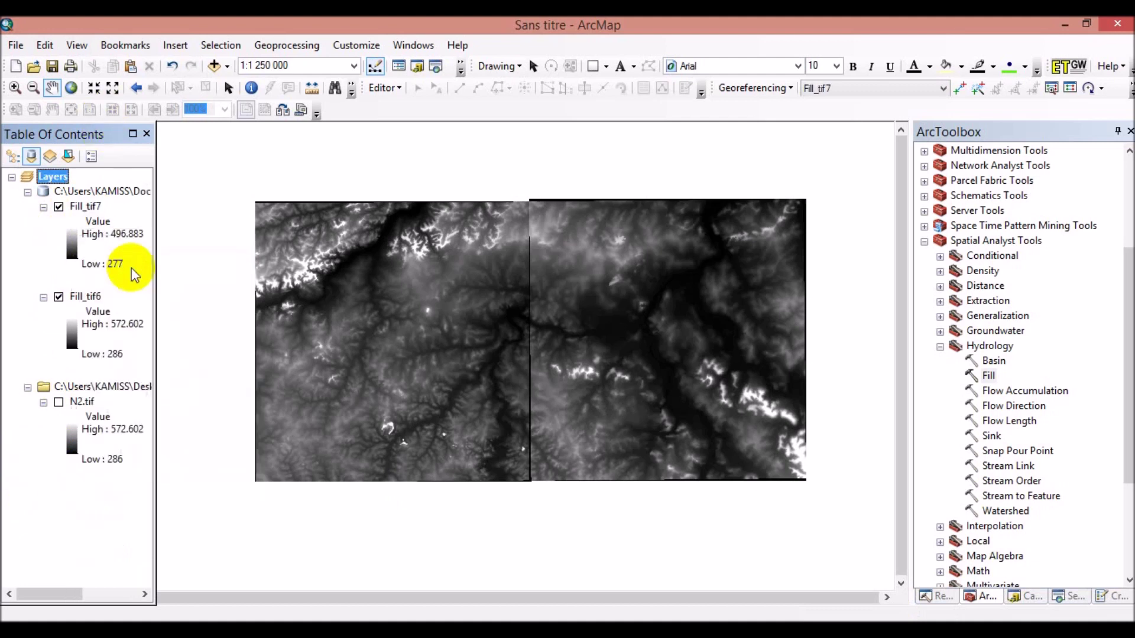
{"action": "right_click", "coordinate": [81, 402]}
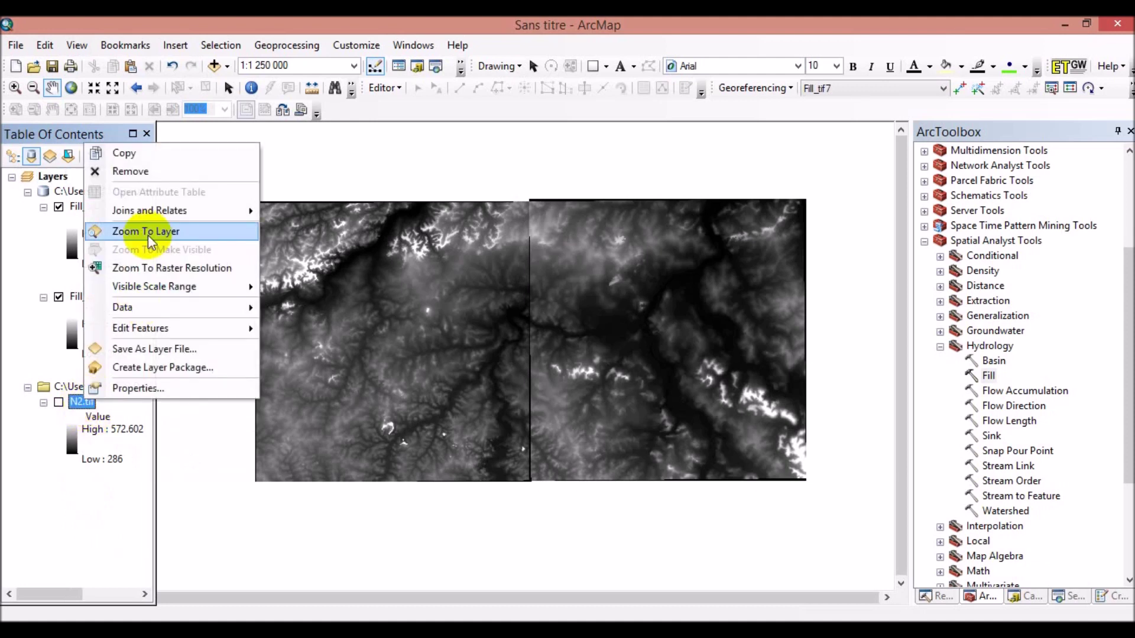
{"action": "left_click", "coordinate": [125, 171]}
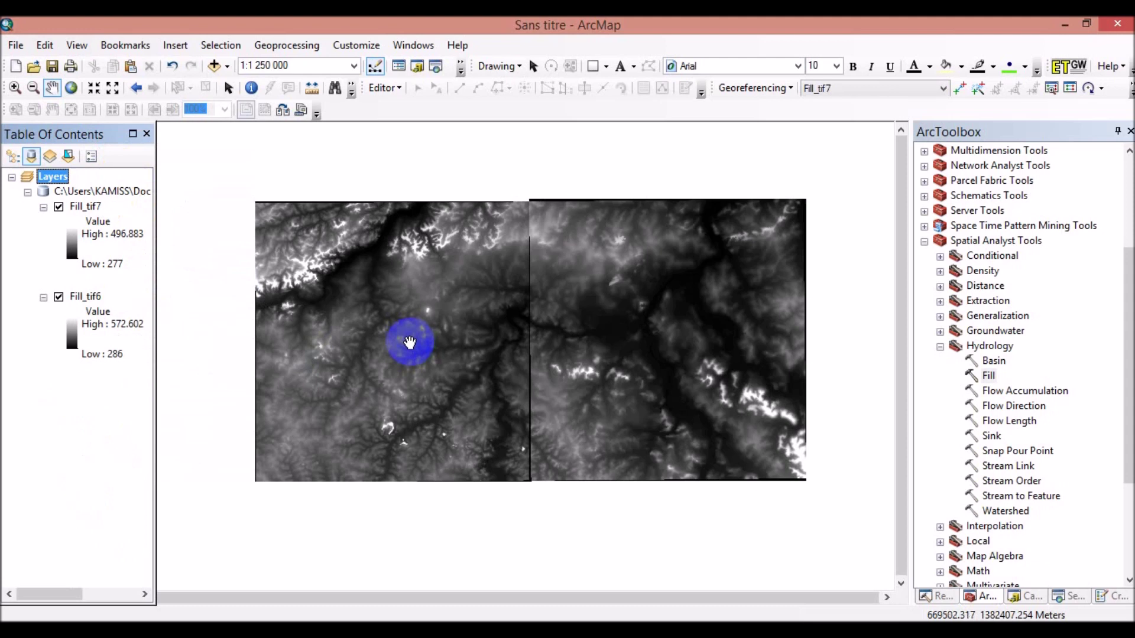
Open the Data Management raster dataset Mosaic tool and add Fill_tif7 and Fill_tif6 as its input rasters.
{"action": "left_click_drag", "start_coordinate": [475, 397], "coordinate": [485, 385]}
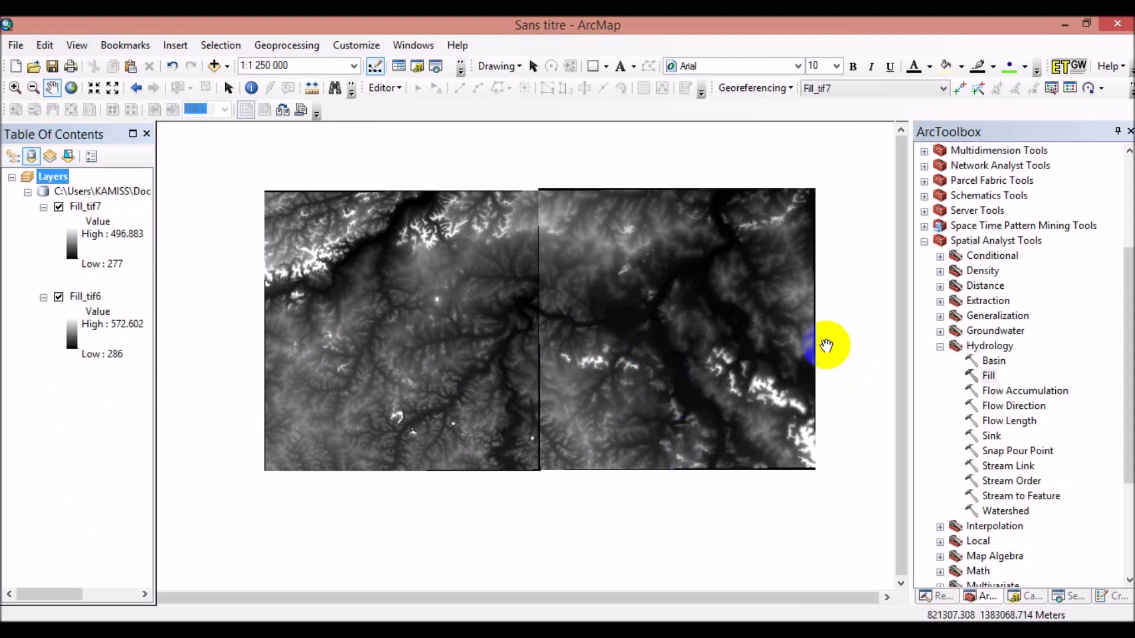
{"action": "left_click", "coordinate": [924, 243]}
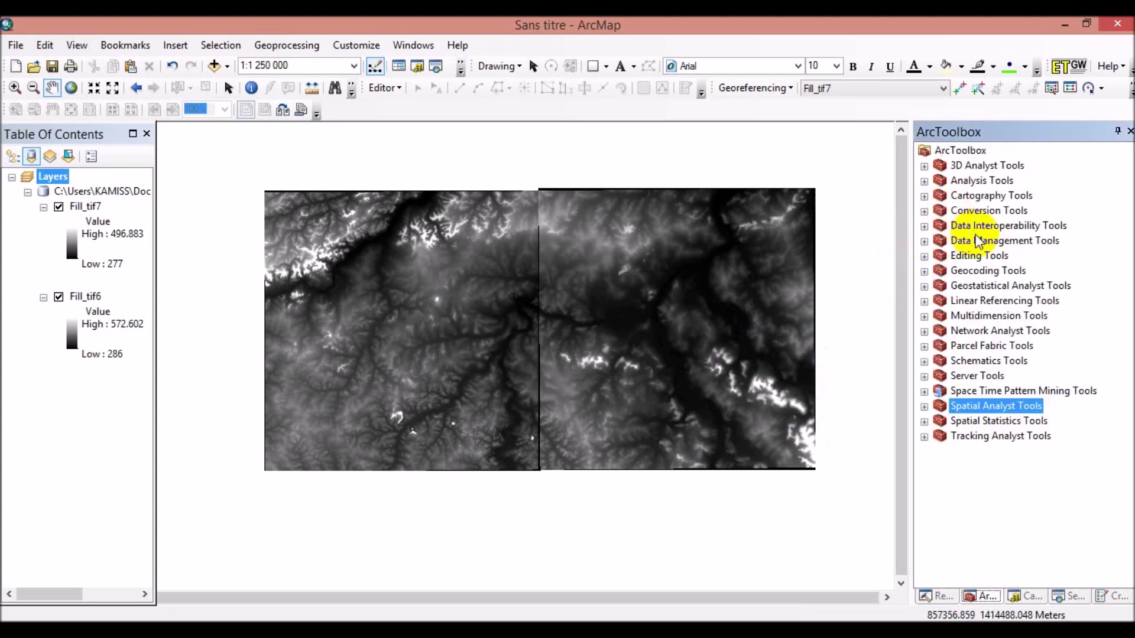
{"action": "left_click", "coordinate": [925, 242]}
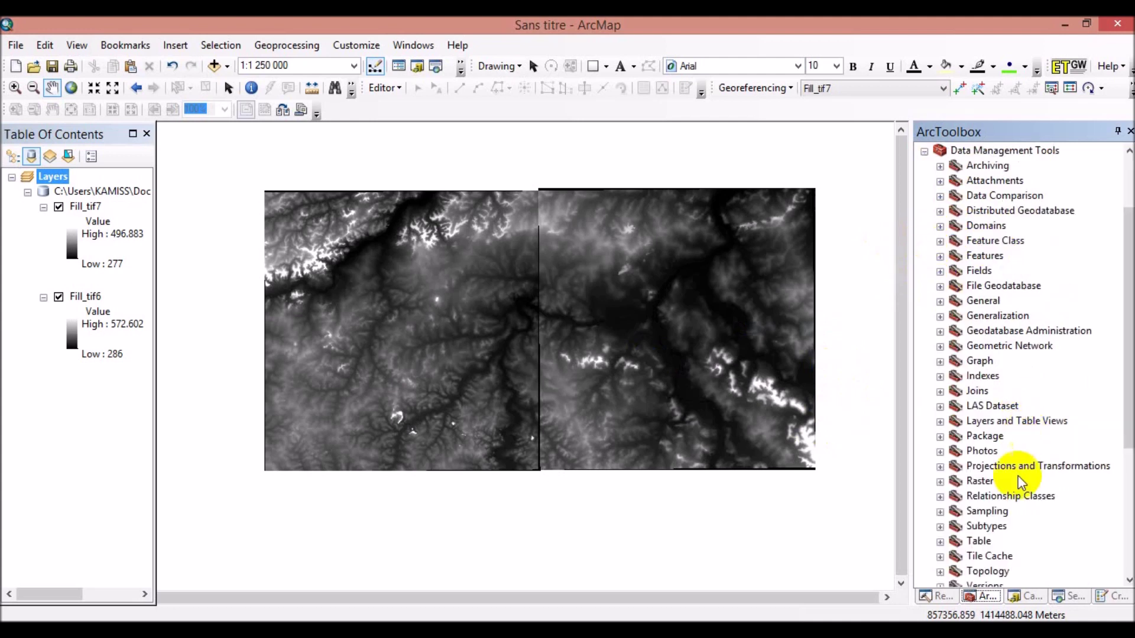
{"action": "left_click", "coordinate": [940, 482]}
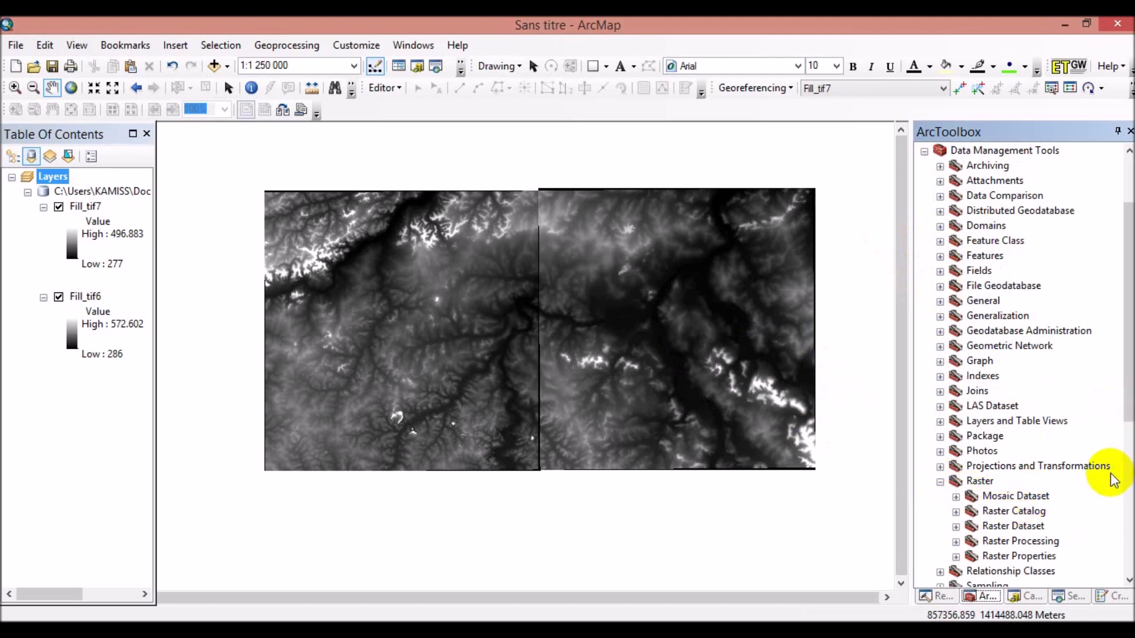
{"action": "left_click", "coordinate": [955, 526]}
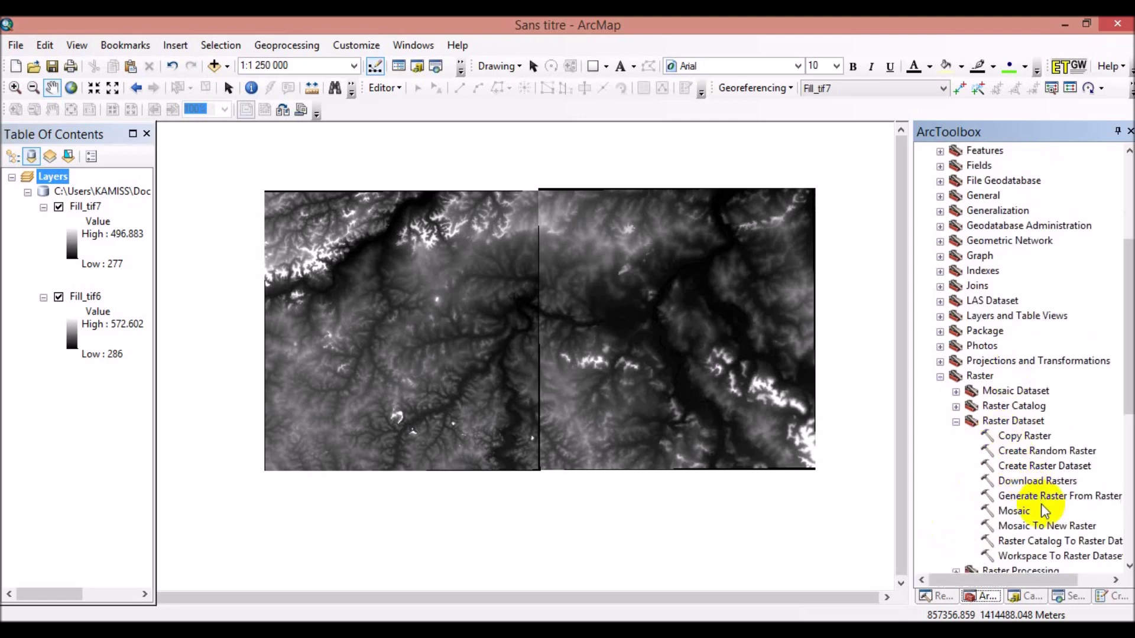
{"action": "double_click", "coordinate": [1004, 513]}
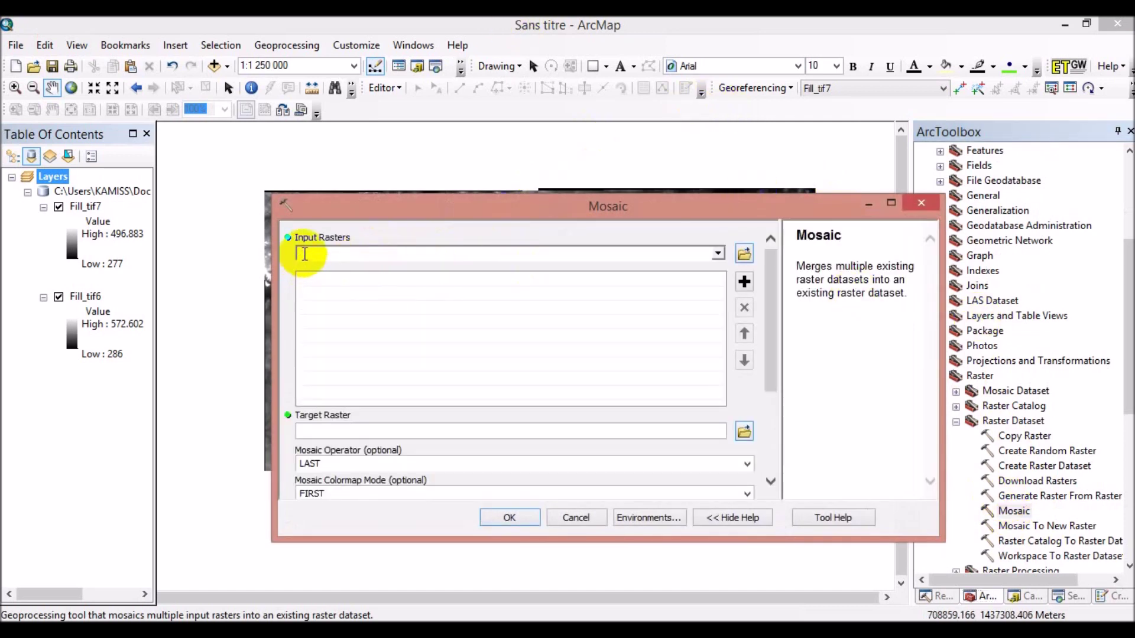
{"action": "left_click", "coordinate": [718, 254]}
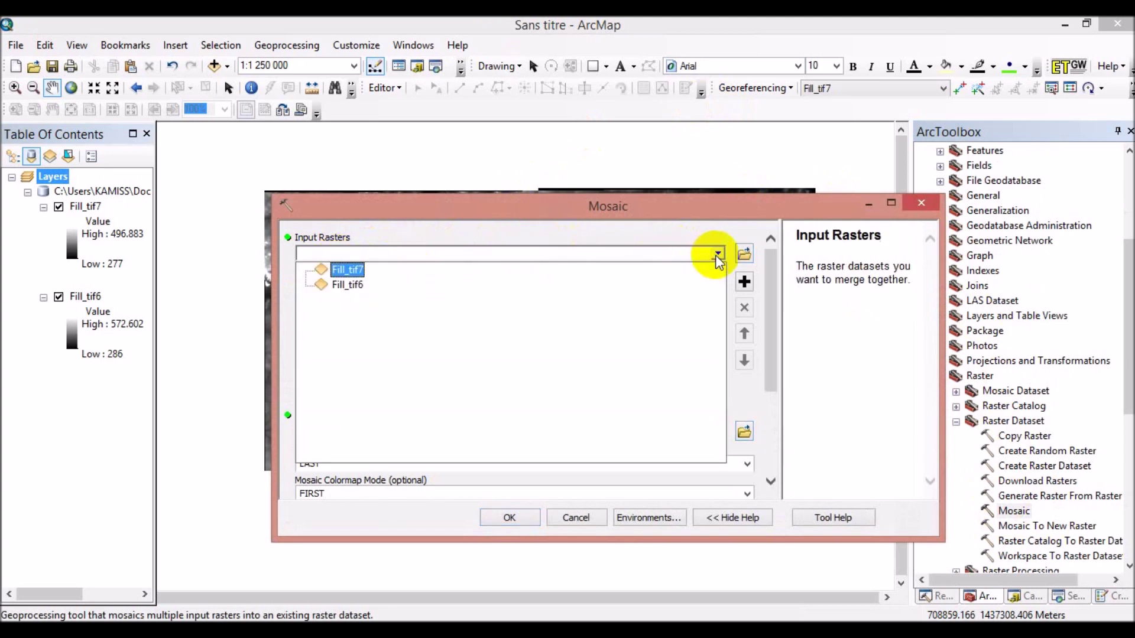
{"action": "left_click", "coordinate": [347, 273]}
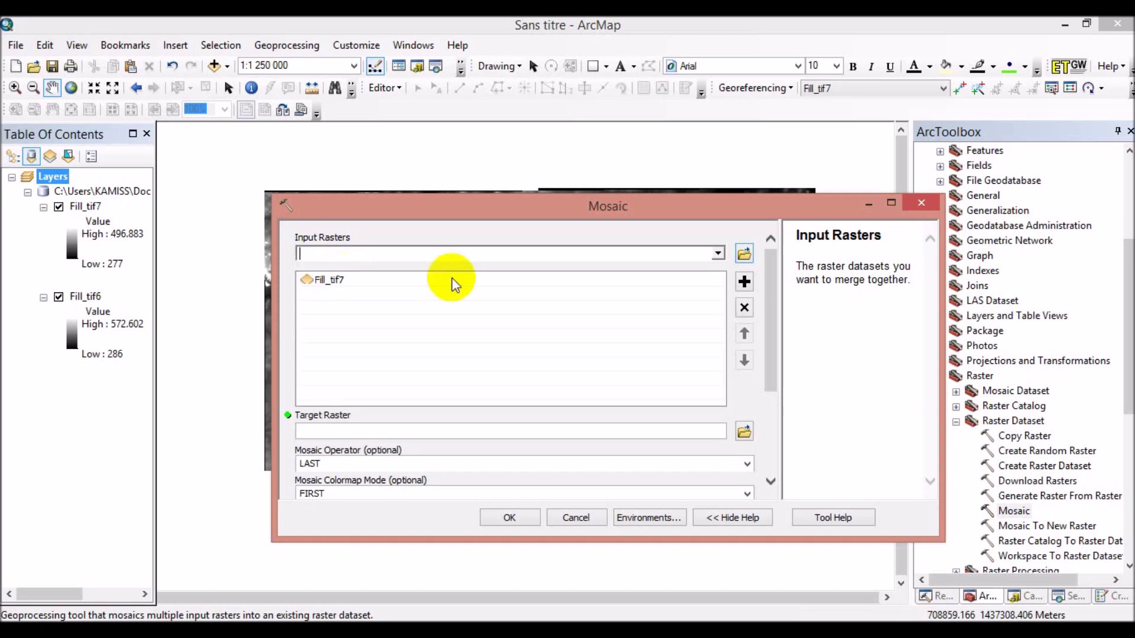
{"action": "left_click", "coordinate": [717, 255]}
{"action": "left_click", "coordinate": [347, 286]}
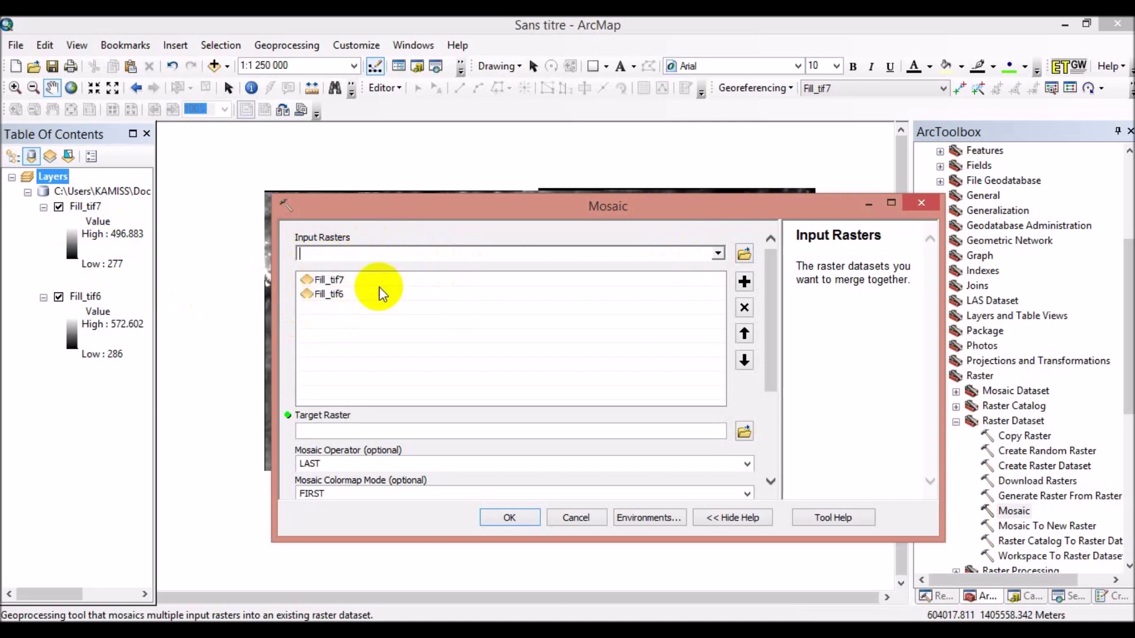
Try to set a raster named mosaic in the DEM folder as the target raster.
{"action": "left_click_drag", "start_coordinate": [772, 344], "coordinate": [770, 390]}
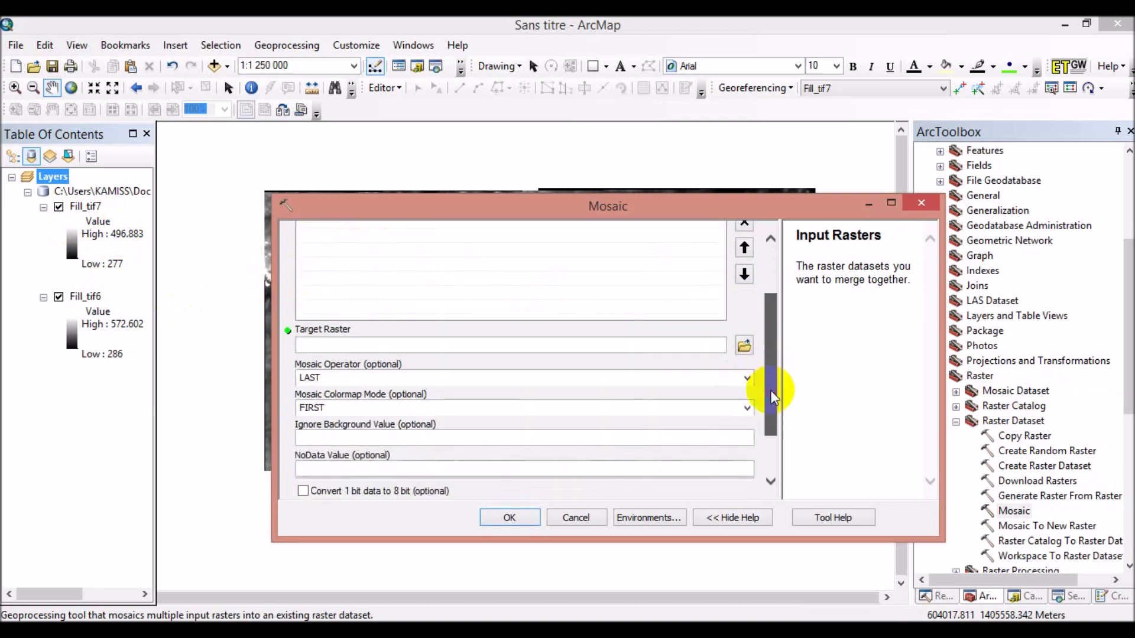
{"action": "left_click", "coordinate": [314, 347]}
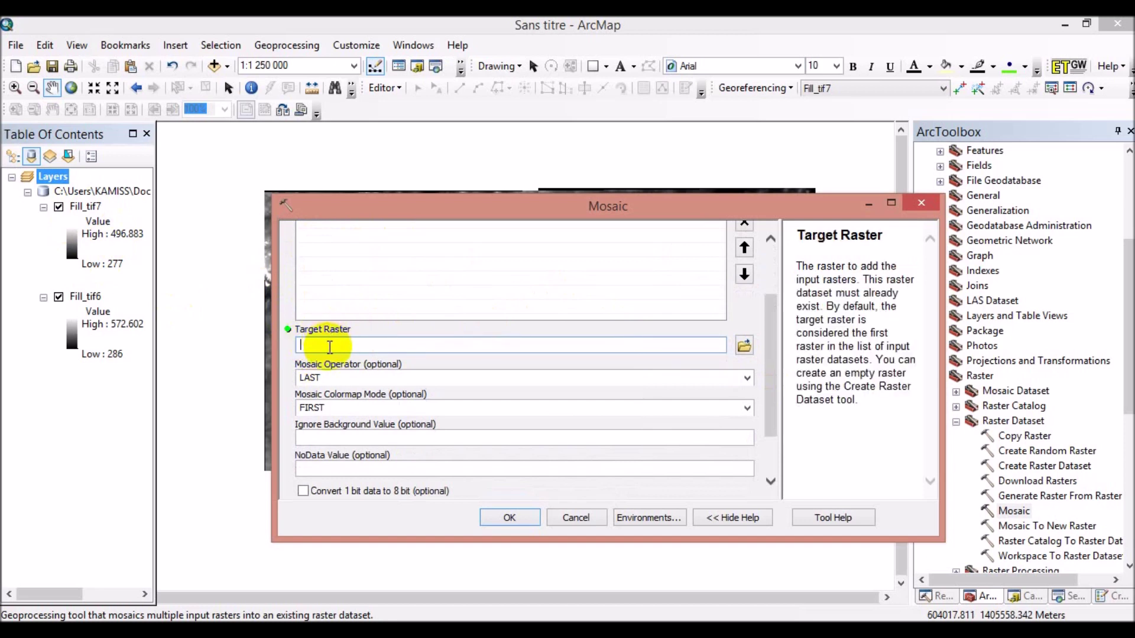
{"action": "left_click", "coordinate": [744, 346]}
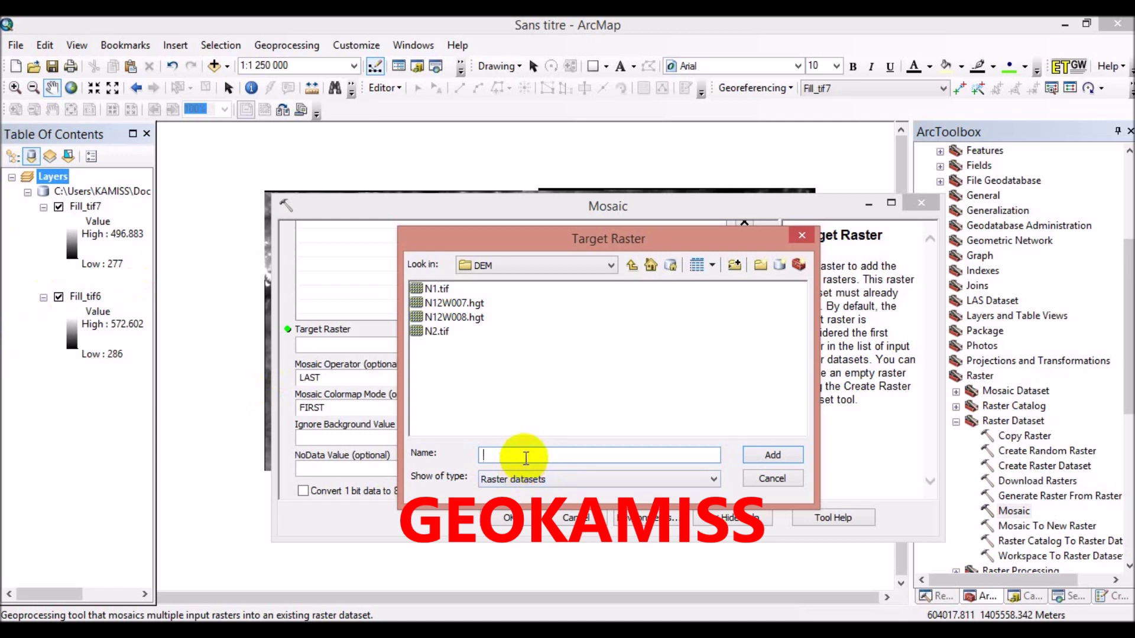
{"action": "type", "text": "mosaic"}
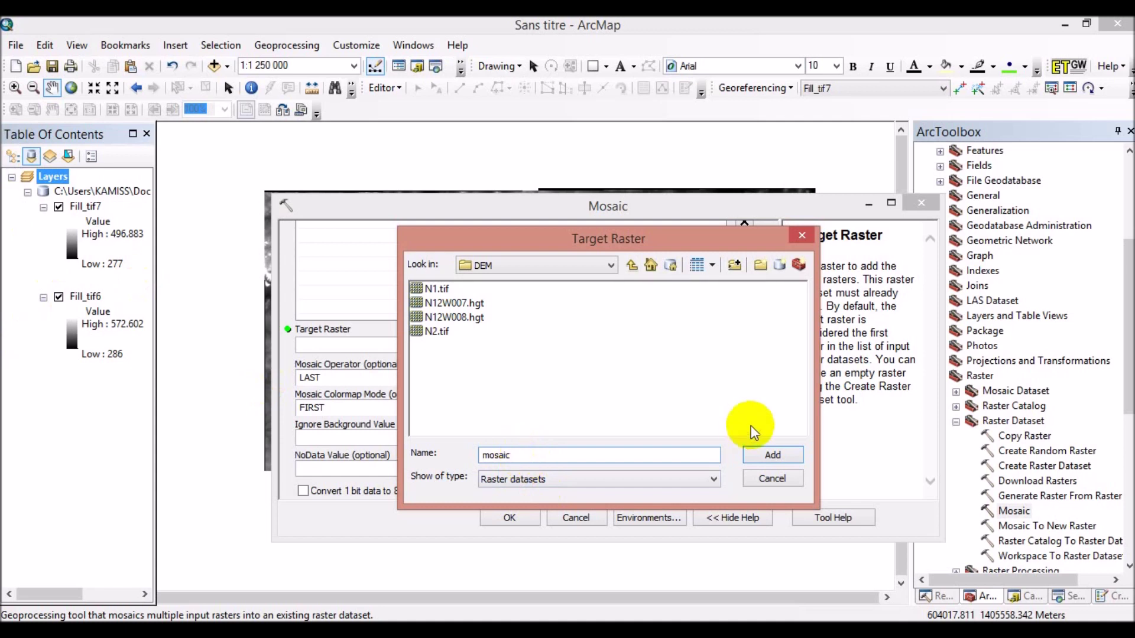
{"action": "left_click", "coordinate": [780, 459]}
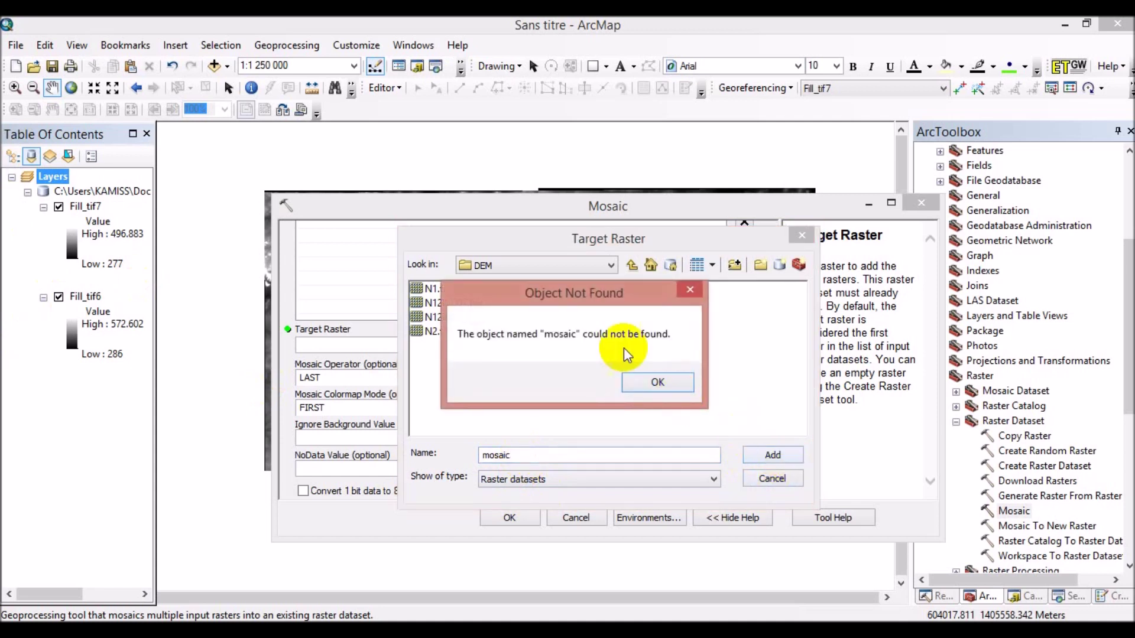
{"action": "left_click", "coordinate": [647, 381]}
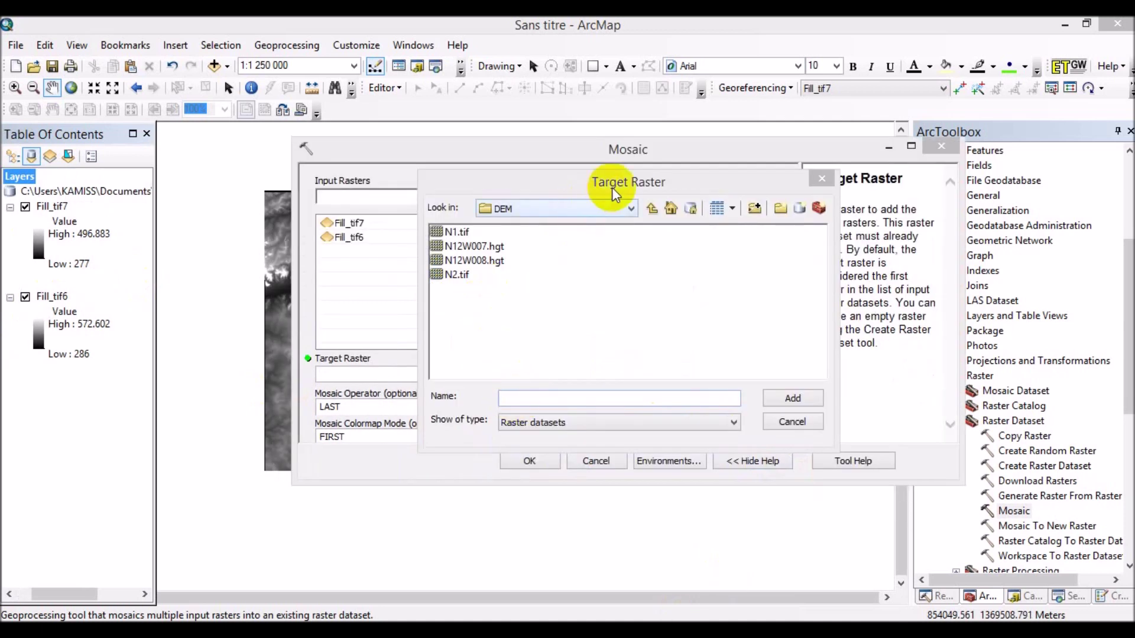
Set Fill_tif7 in Default.gdb as the target raster and run Mosaic with the LAST operator and FIRST colormap mode.
{"action": "left_click", "coordinate": [552, 398]}
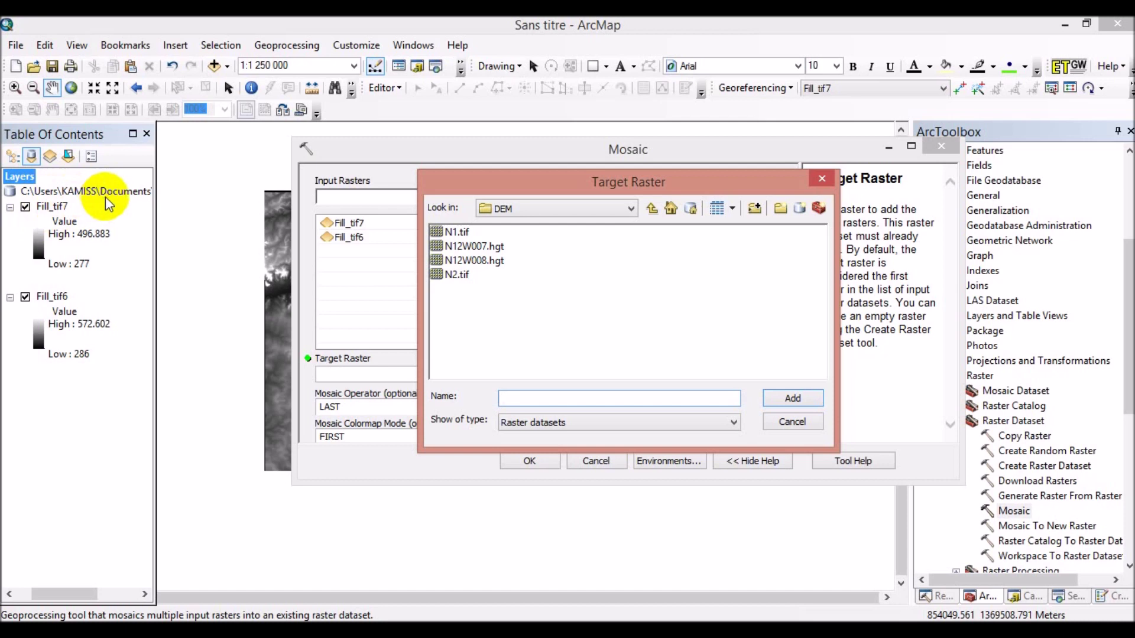
{"action": "left_click", "coordinate": [691, 209]}
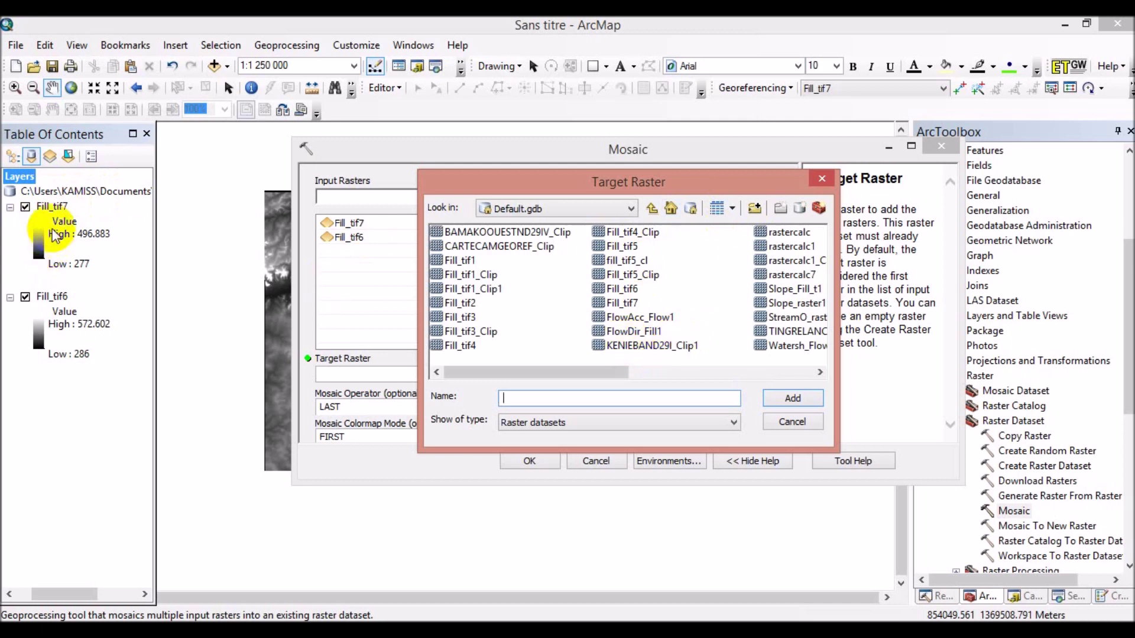
{"action": "left_click", "coordinate": [624, 305]}
{"action": "left_click", "coordinate": [788, 401]}
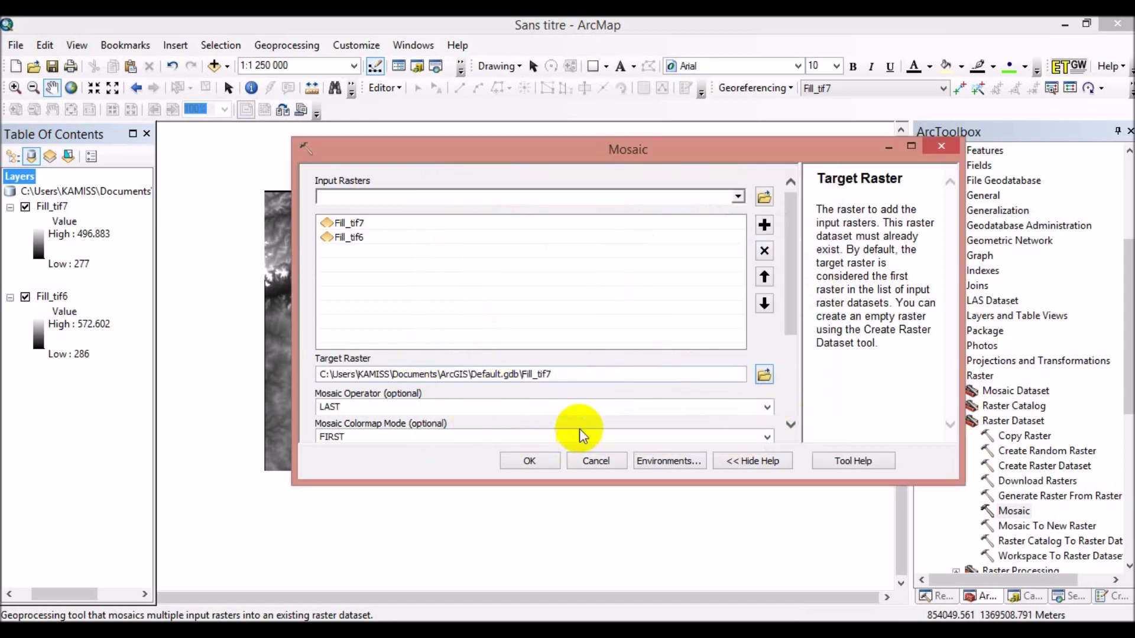
{"action": "left_click_drag", "start_coordinate": [785, 299], "coordinate": [792, 396]}
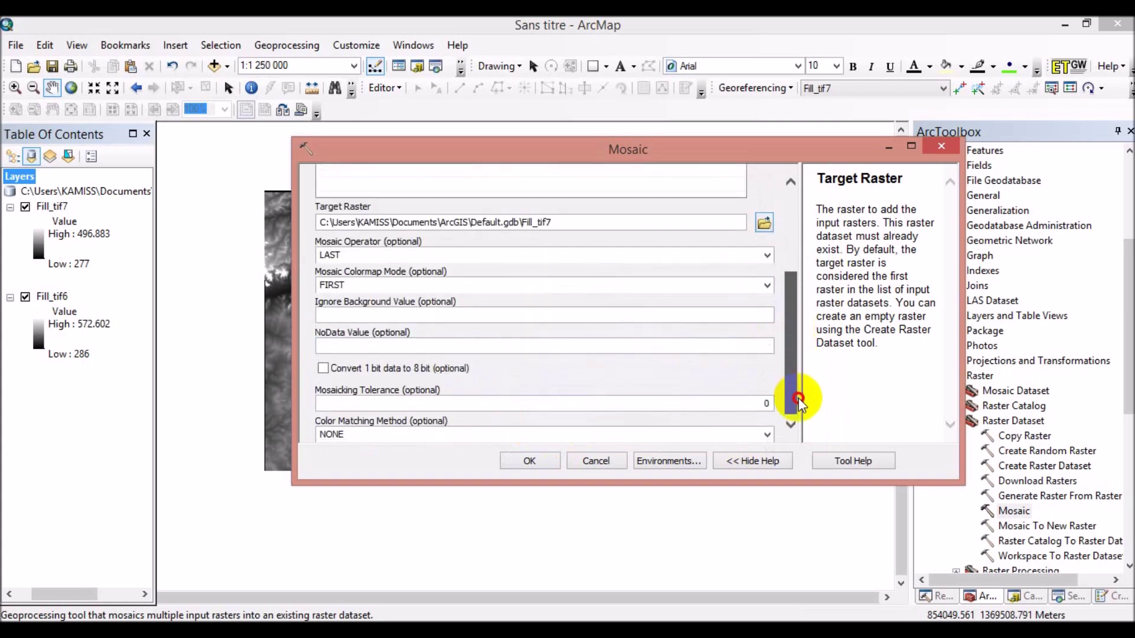
{"action": "left_click", "coordinate": [529, 461]}
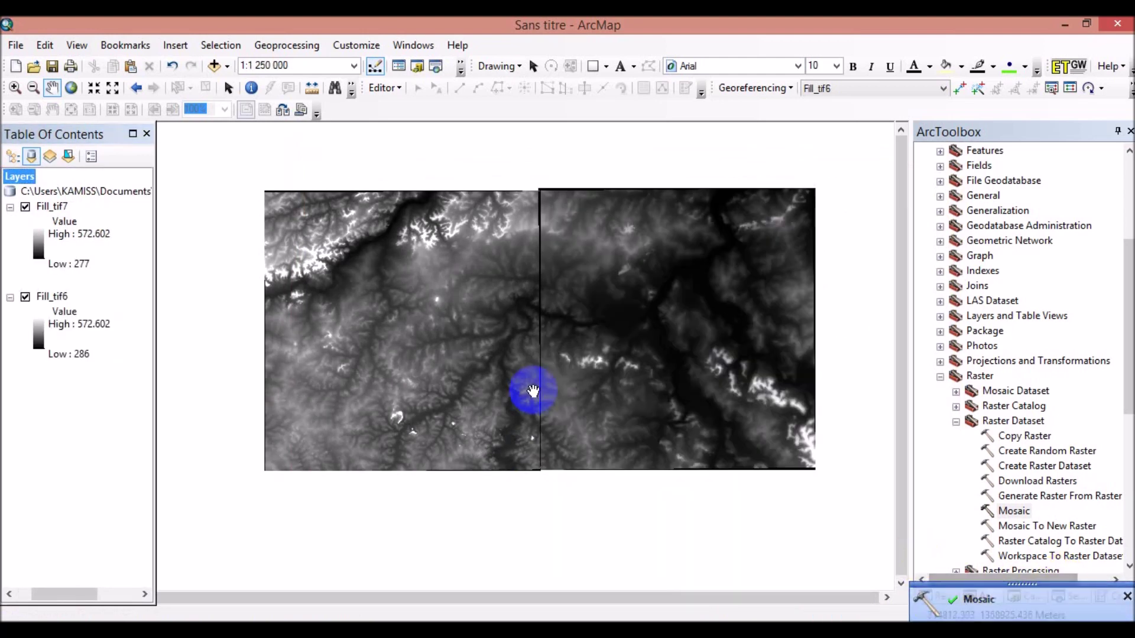
Examine the mosaicked Fill_tif7 raster by switching the visibility of Fill_tif6 and Fill_tif7 off and on.
{"action": "left_click_drag", "start_coordinate": [450, 354], "coordinate": [455, 360]}
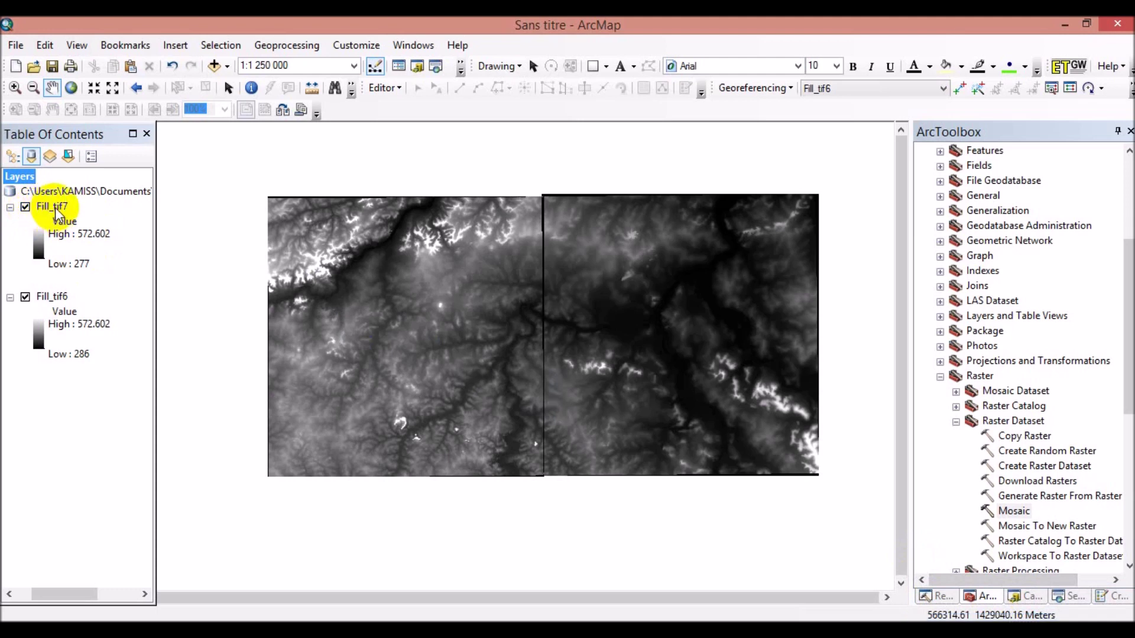
{"action": "left_click", "coordinate": [25, 297]}
{"action": "mouse_move", "coordinate": [451, 296]}
{"action": "left_mouse_down"}
{"action": "mouse_move", "coordinate": [515, 320]}
{"action": "mouse_move", "coordinate": [451, 263]}
{"action": "mouse_move", "coordinate": [434, 306]}
{"action": "left_mouse_up"}
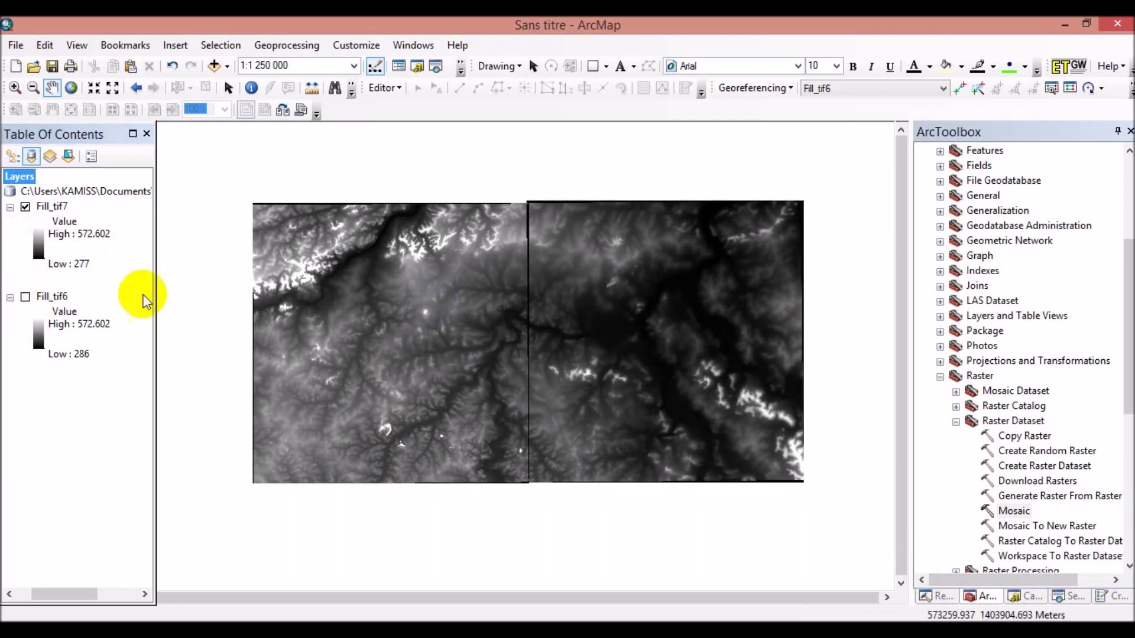
{"action": "left_click", "coordinate": [25, 298]}
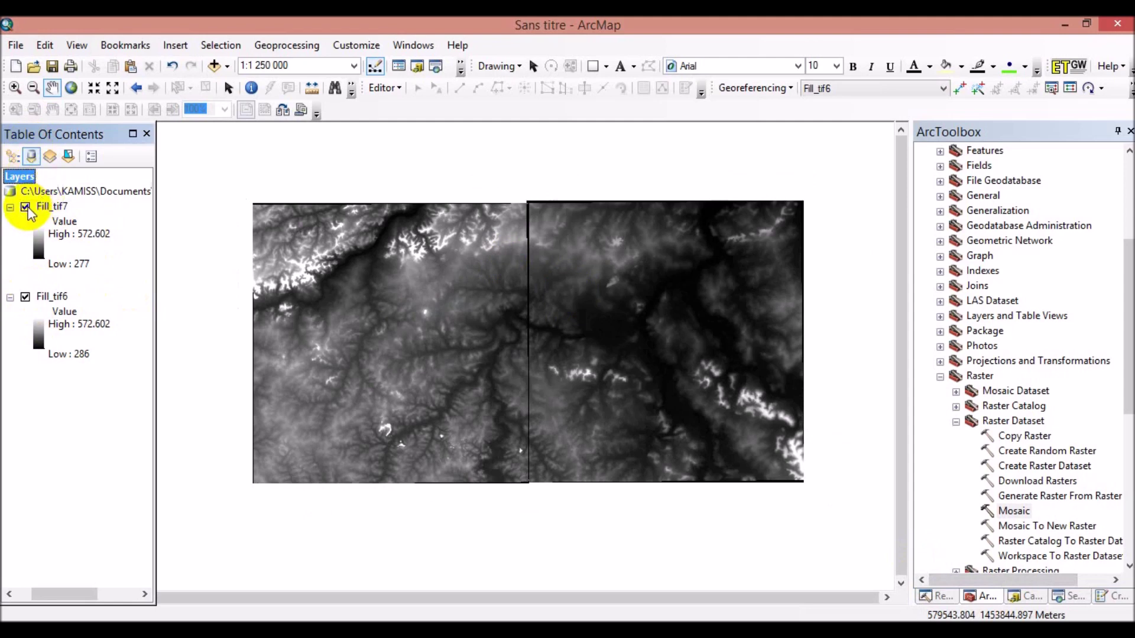
{"action": "left_click", "coordinate": [27, 208]}
{"action": "left_click", "coordinate": [27, 208]}
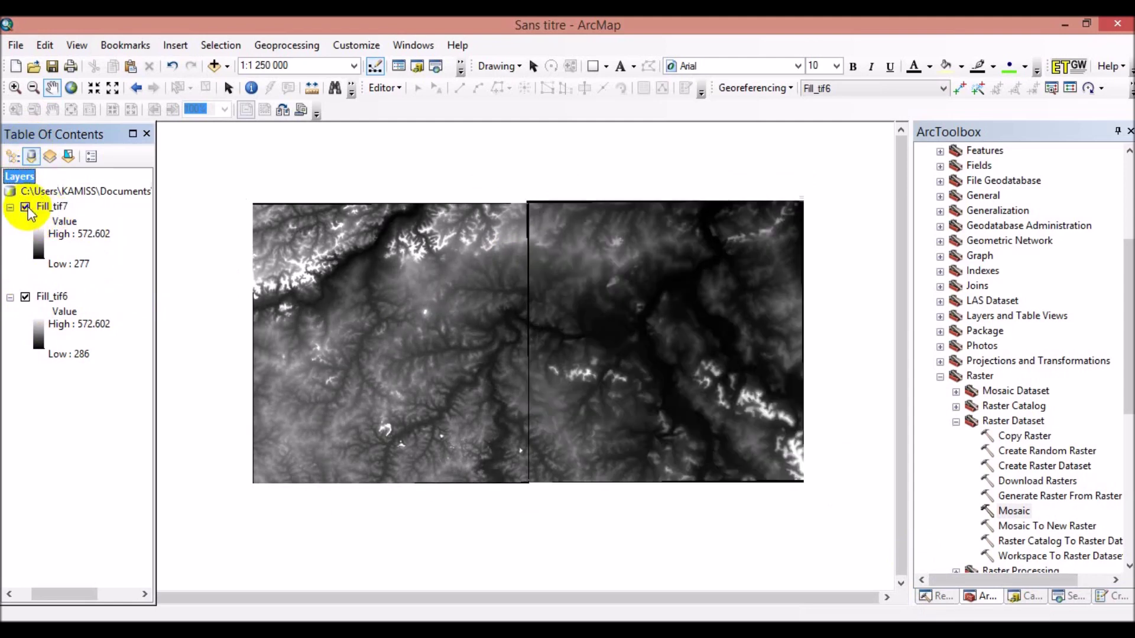
{"action": "left_click", "coordinate": [25, 297]}
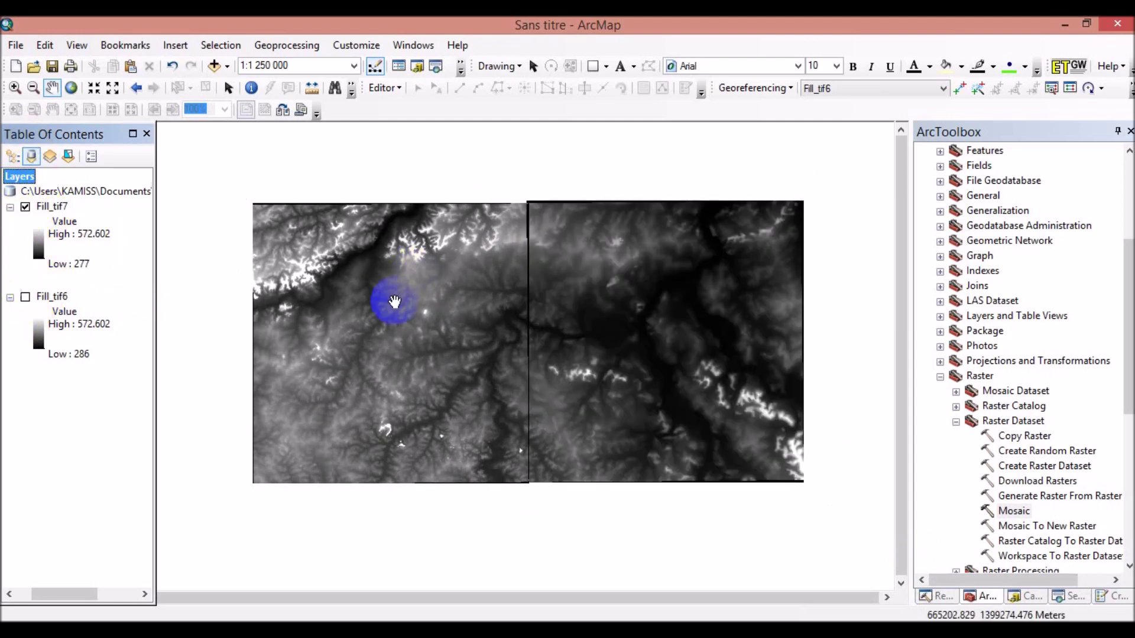
{"action": "left_click_drag", "start_coordinate": [435, 311], "coordinate": [477, 310]}
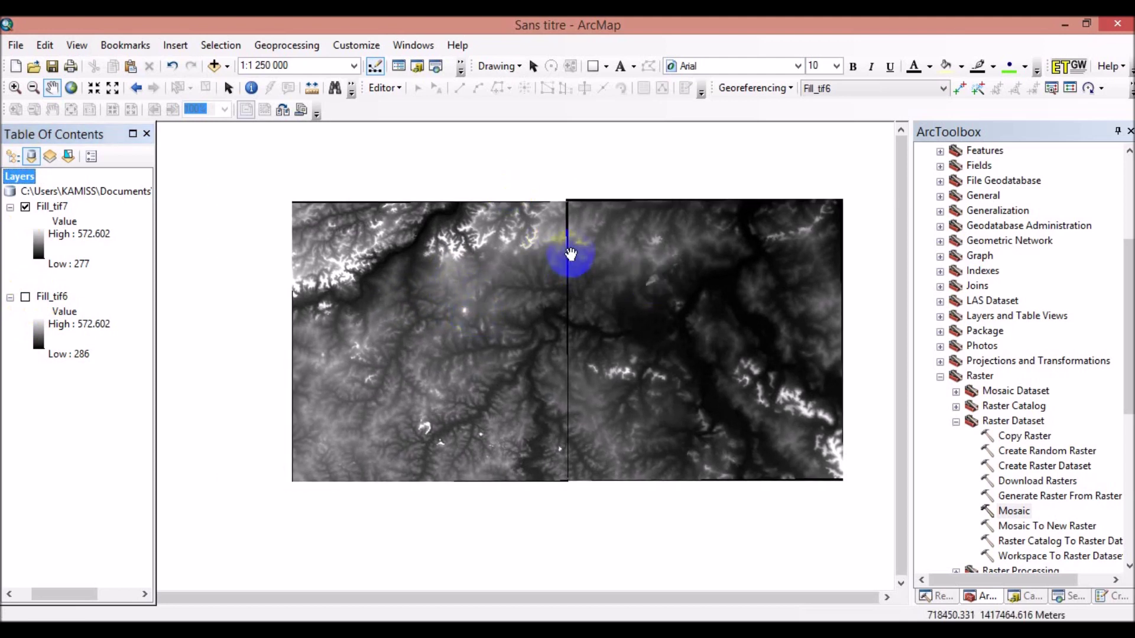
{"action": "left_click", "coordinate": [25, 297]}
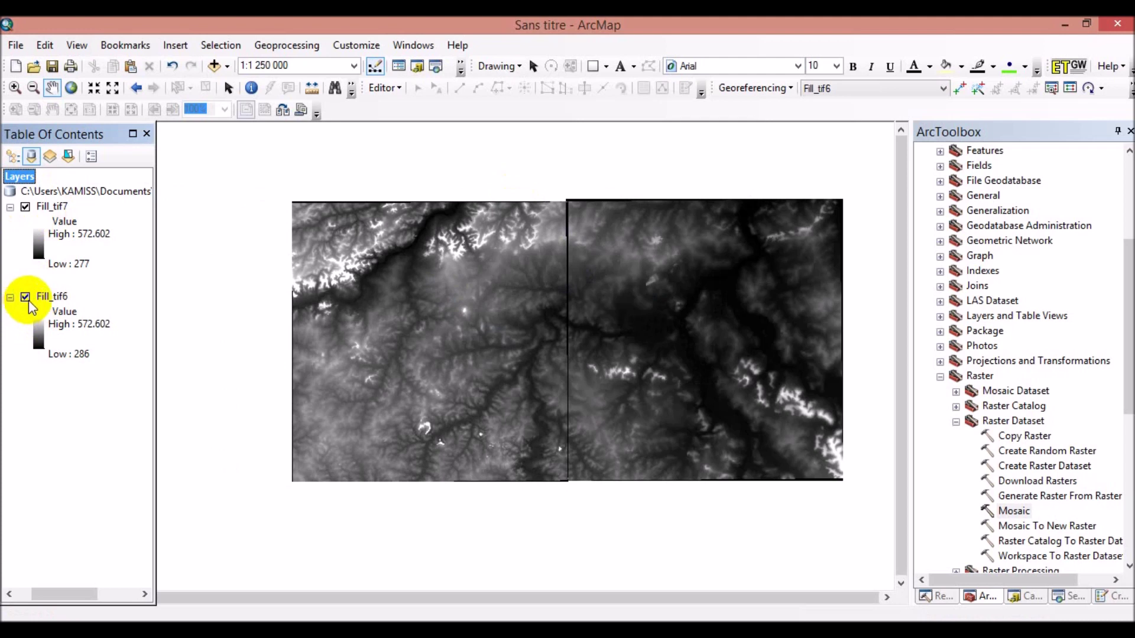
Remove the Fill_tif6 layer from the map.
{"action": "right_click", "coordinate": [50, 297]}
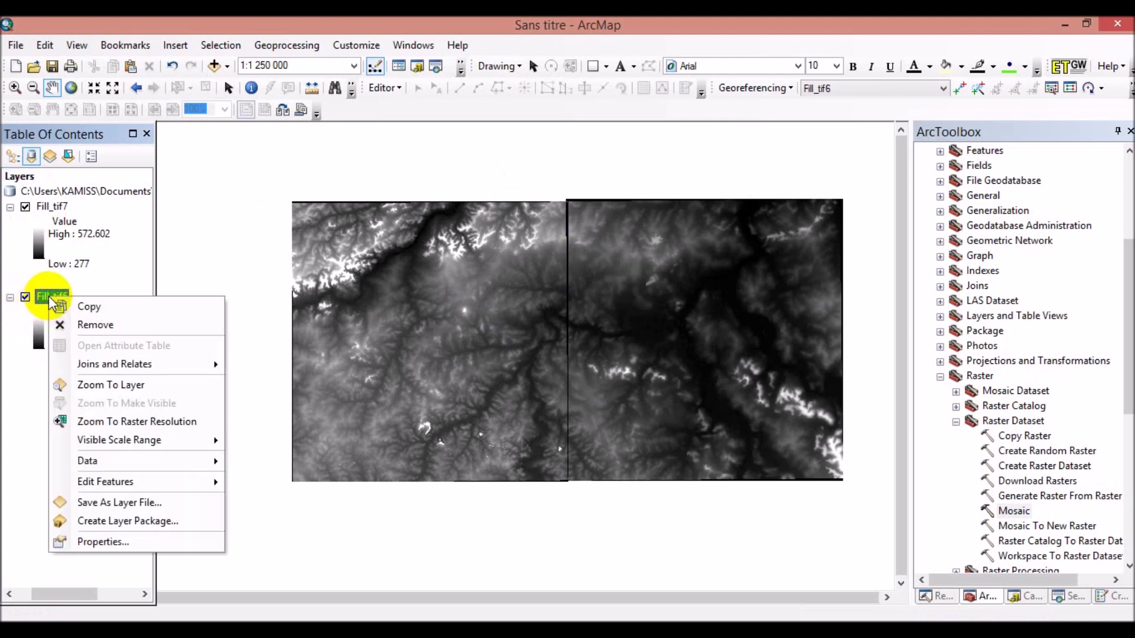
{"action": "left_click", "coordinate": [96, 327]}
{"action": "left_click_drag", "start_coordinate": [623, 296], "coordinate": [599, 302]}
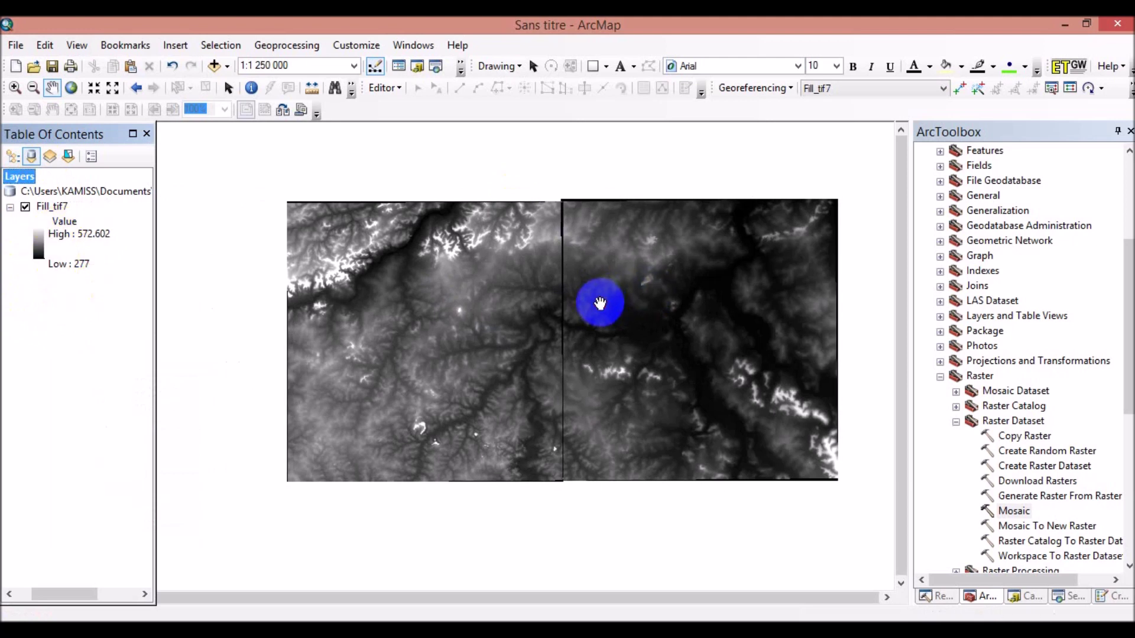
{"action": "right_click", "coordinate": [55, 208]}
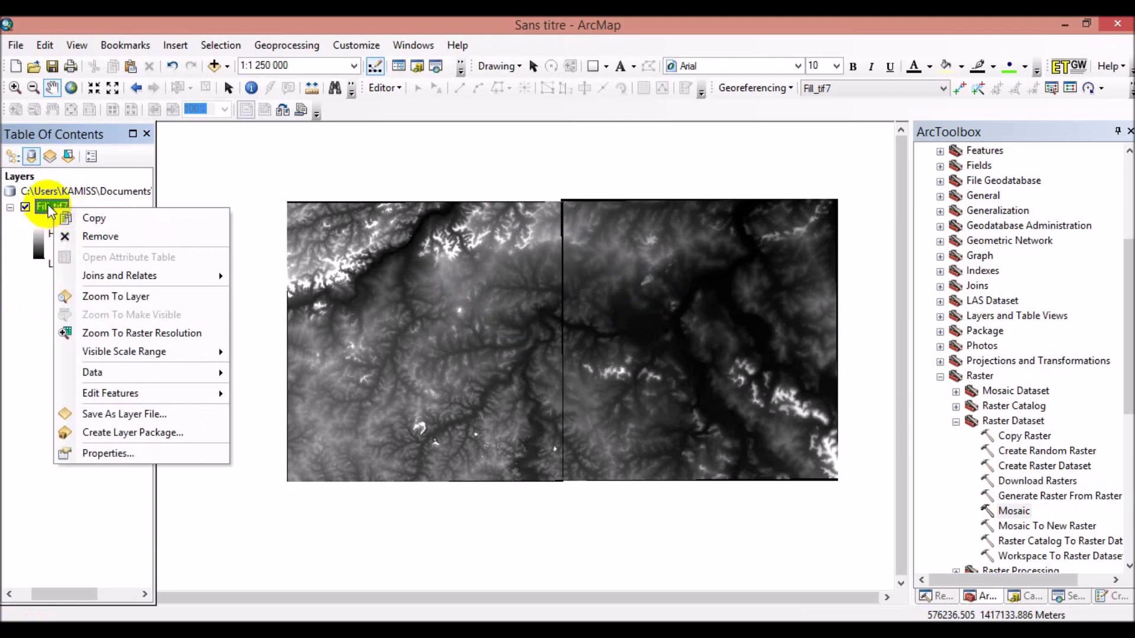
{"action": "left_click", "coordinate": [46, 205]}
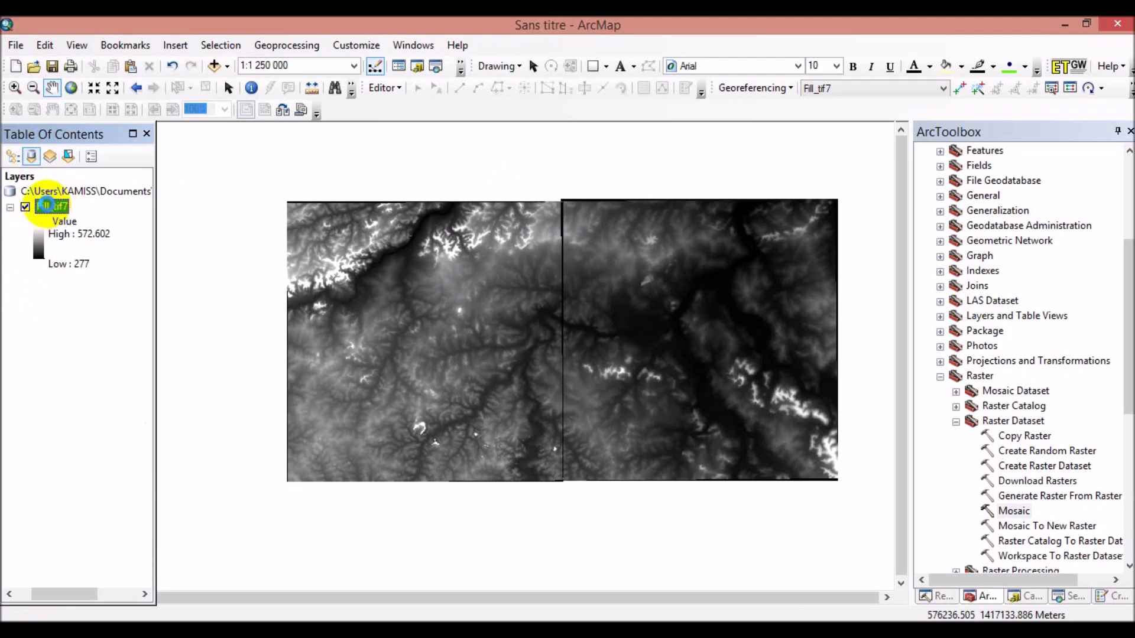
{"action": "double_click", "coordinate": [46, 205]}
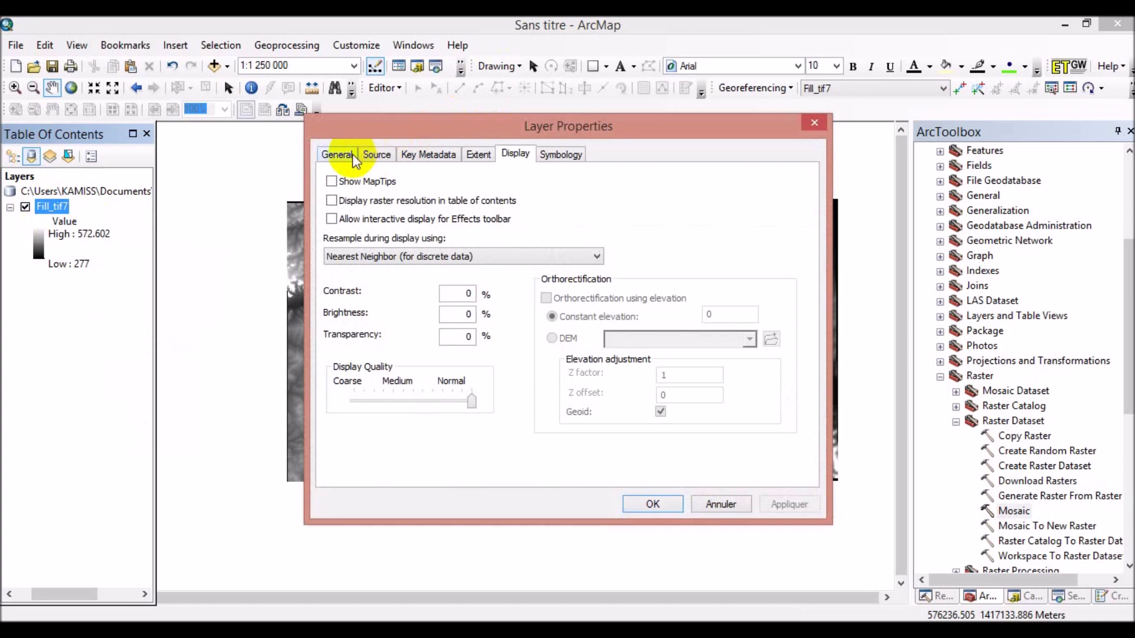
{"action": "left_click", "coordinate": [351, 156]}
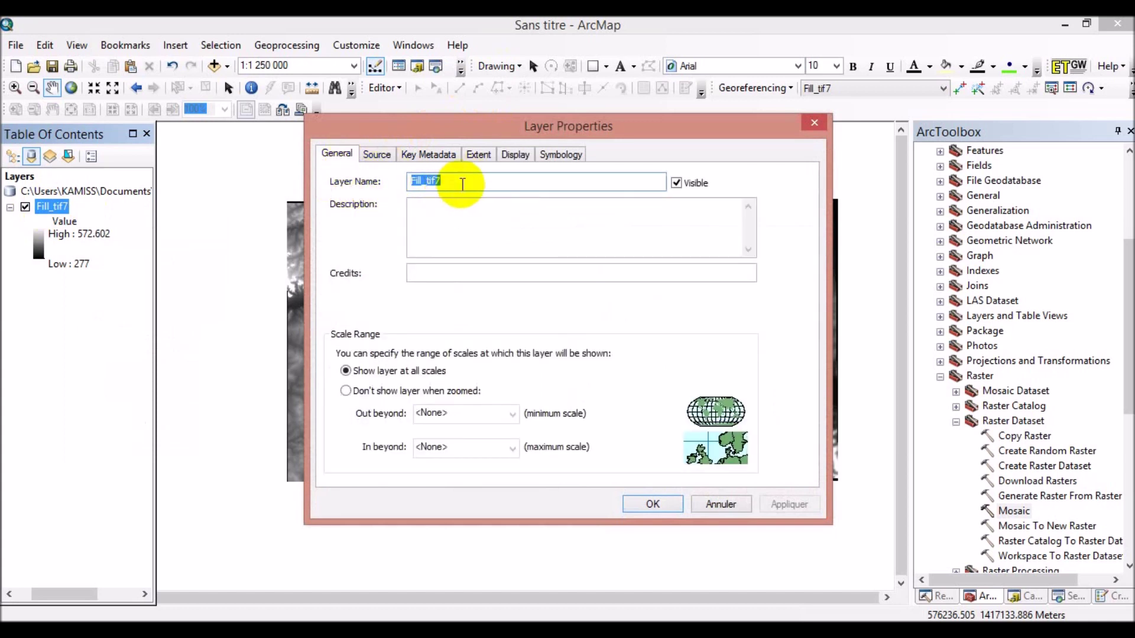
{"action": "left_click", "coordinate": [431, 184]}
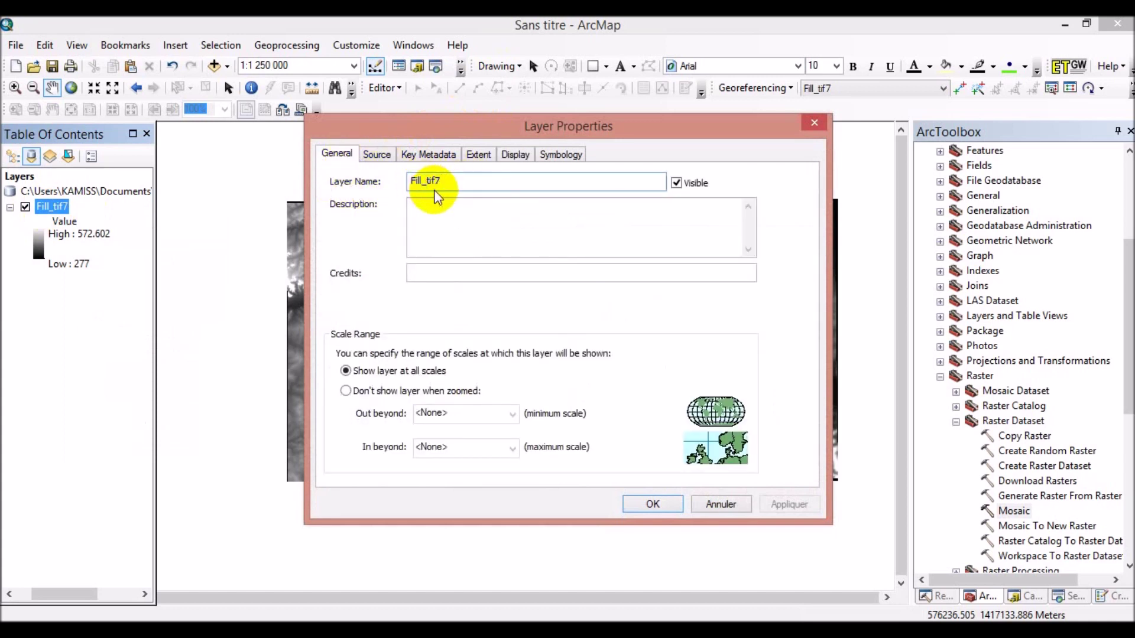
{"action": "key", "text": "BackSpace"}
{"action": "key", "text": "BackSpace"}
{"action": "key", "text": "BackSpace"}
{"action": "key", "text": "BackSpace"}
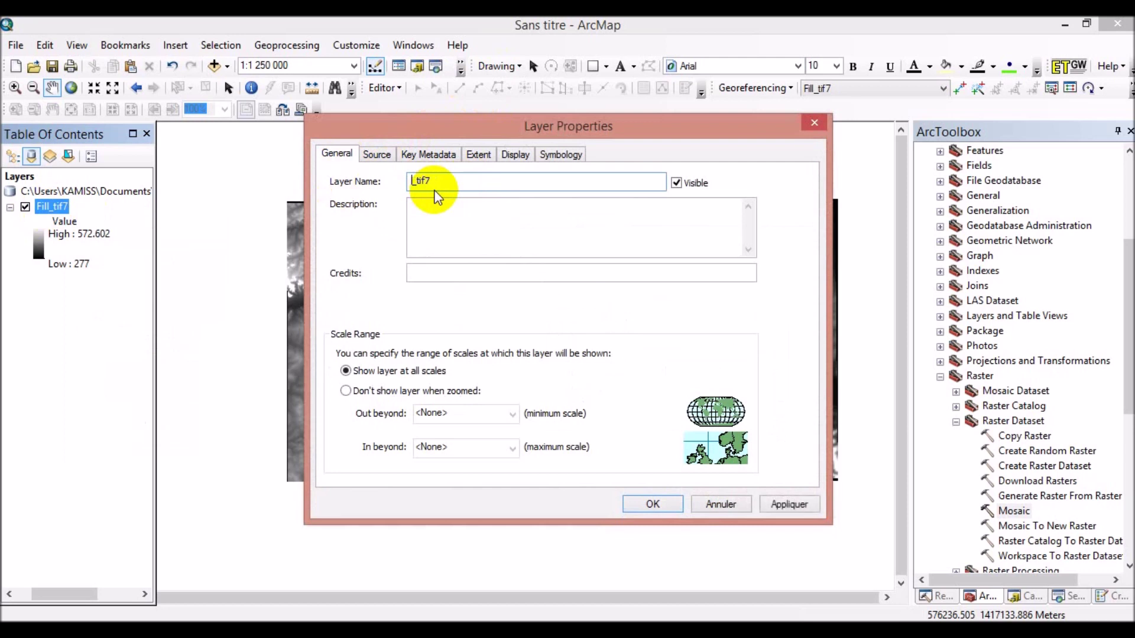
{"action": "type", "text": "mosa"}
{"action": "left_click", "coordinate": [814, 124]}
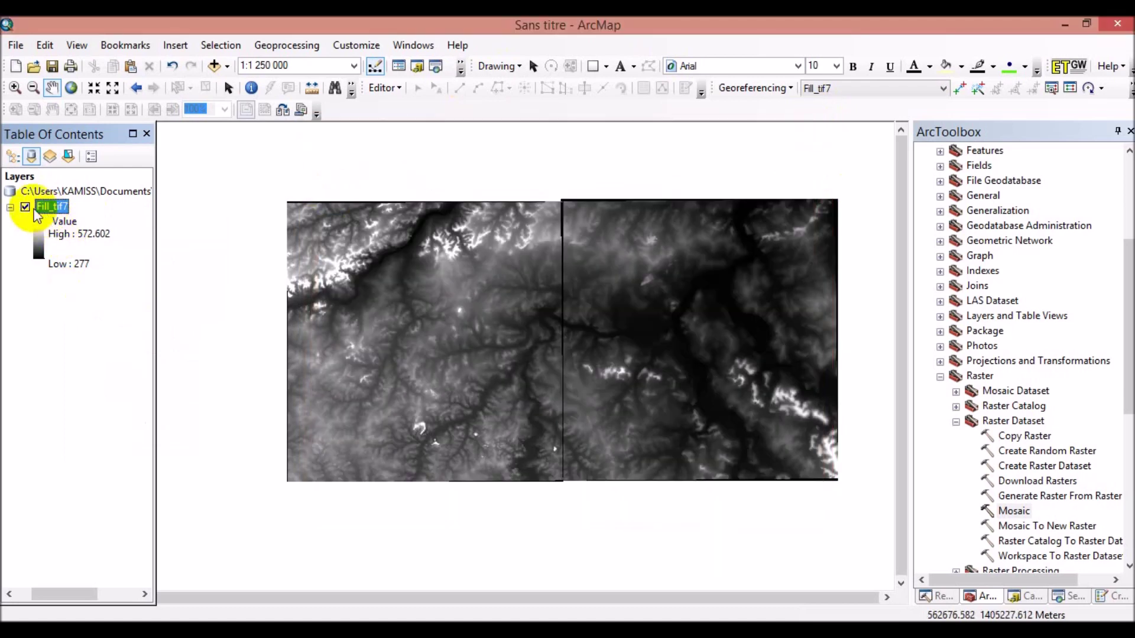
{"action": "left_click_drag", "start_coordinate": [547, 341], "coordinate": [536, 358]}
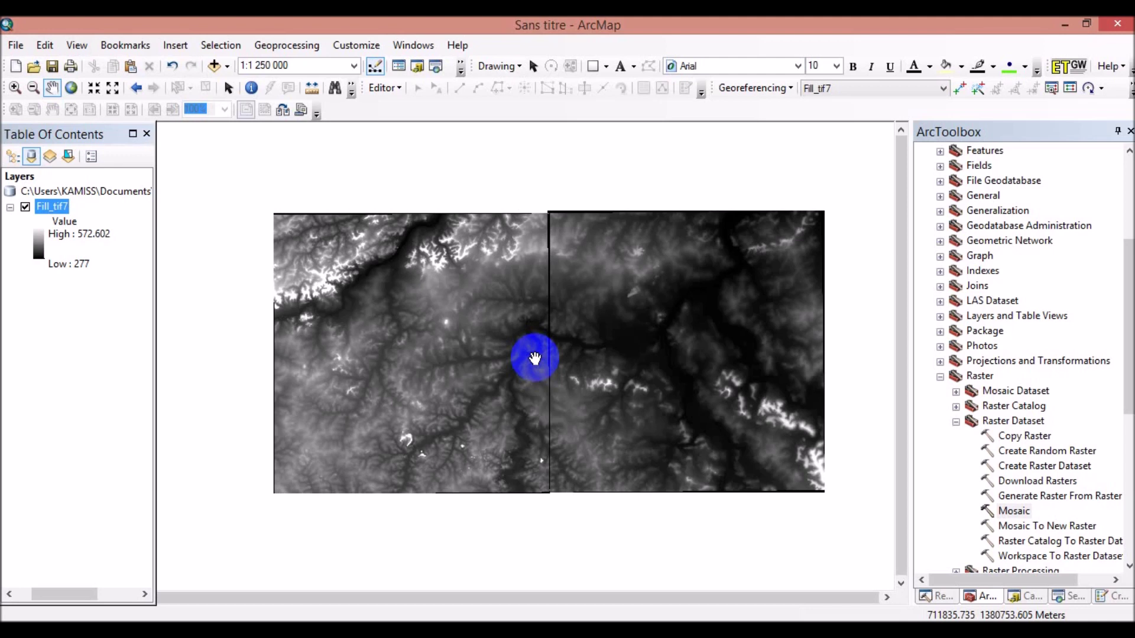
{"action": "mouse_move", "coordinate": [535, 358]}
{"action": "left_mouse_down"}
{"action": "mouse_move", "coordinate": [506, 355]}
{"action": "mouse_move", "coordinate": [498, 384]}
{"action": "mouse_move", "coordinate": [520, 361]}
{"action": "left_mouse_up"}
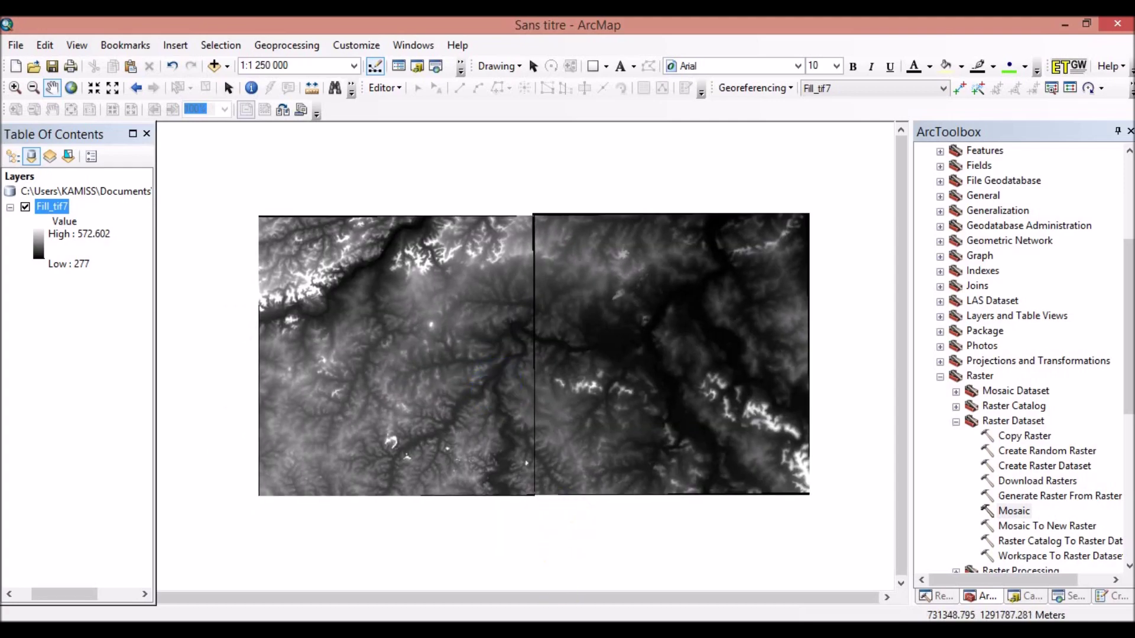